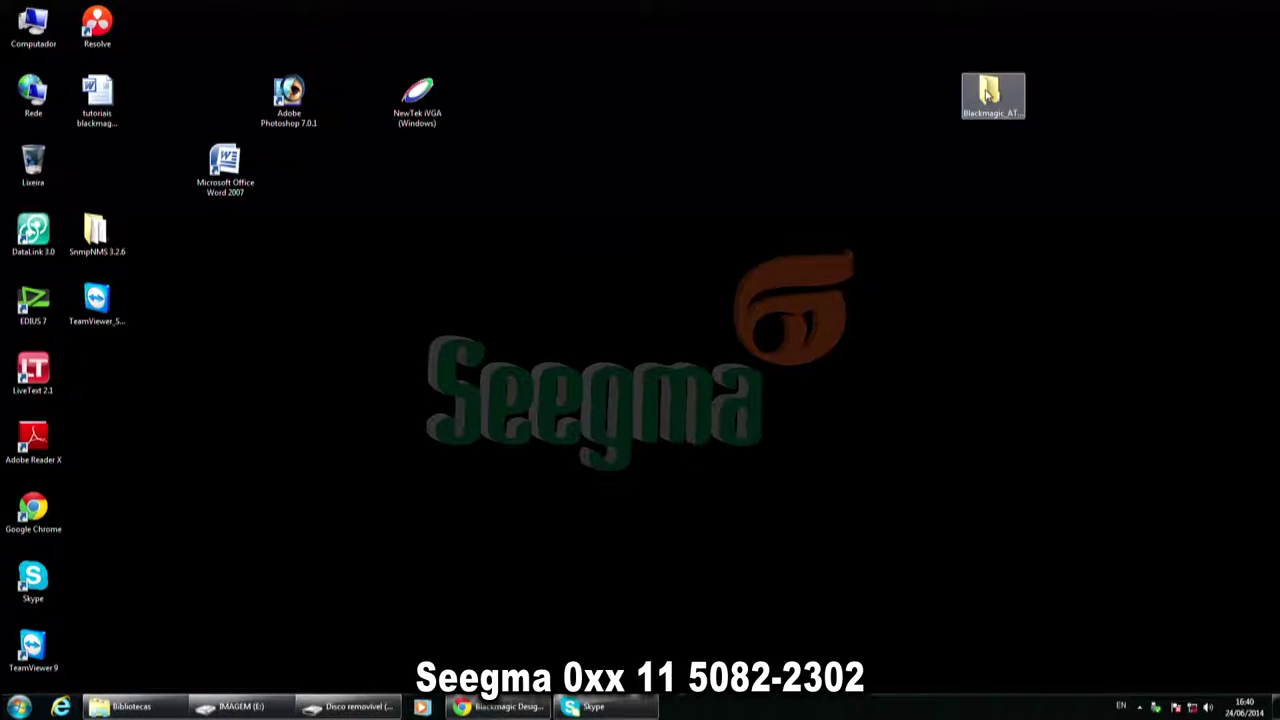
Step: Launch Blackmagic_ATEM_Switchers_Installer_6.0 from the Blackmagic_ATEM_Switchers_Windows_6.0 folder on the removable disk (H:)
{"action": "left_click", "coordinate": [128, 706]}
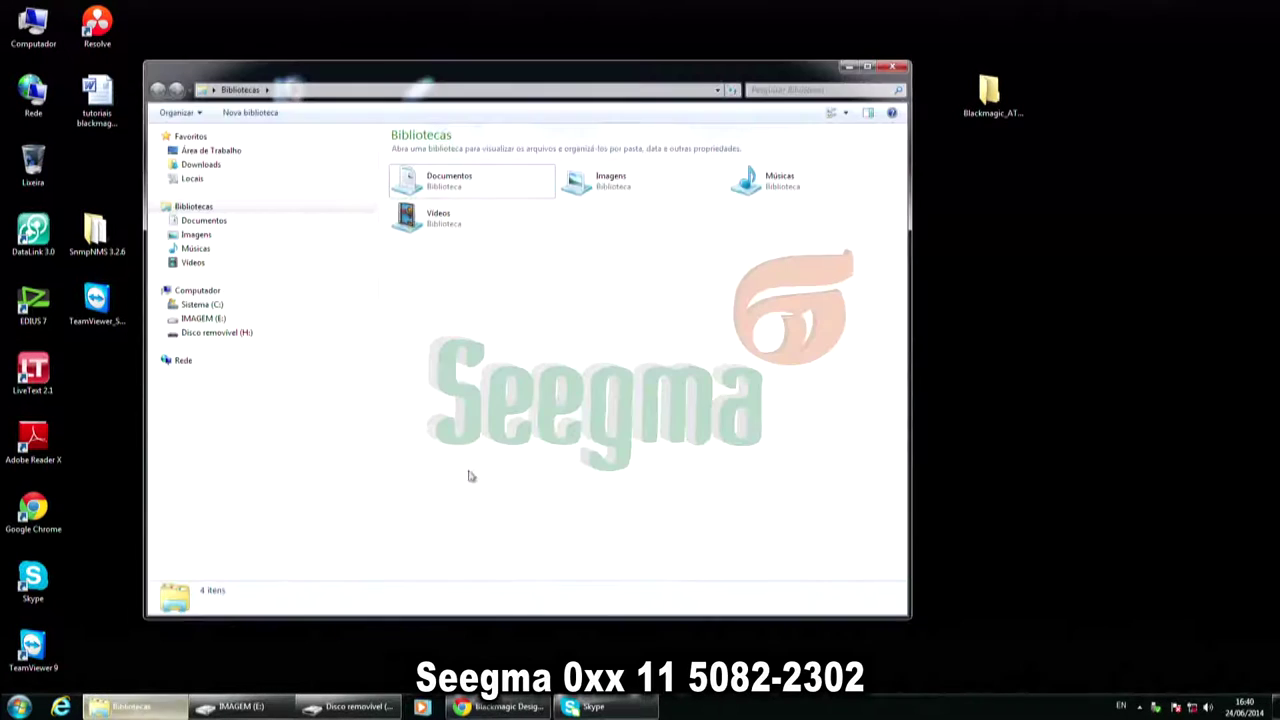
{"action": "left_click", "coordinate": [229, 333]}
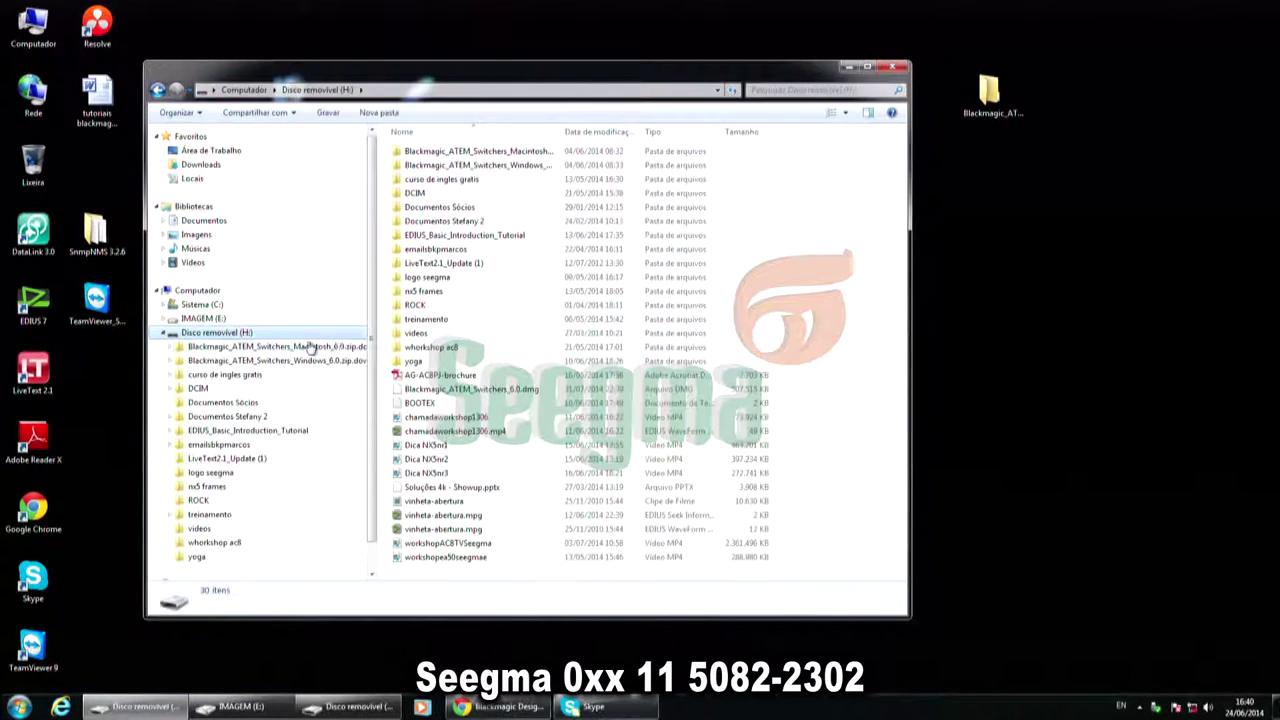
{"action": "double_click", "coordinate": [465, 166]}
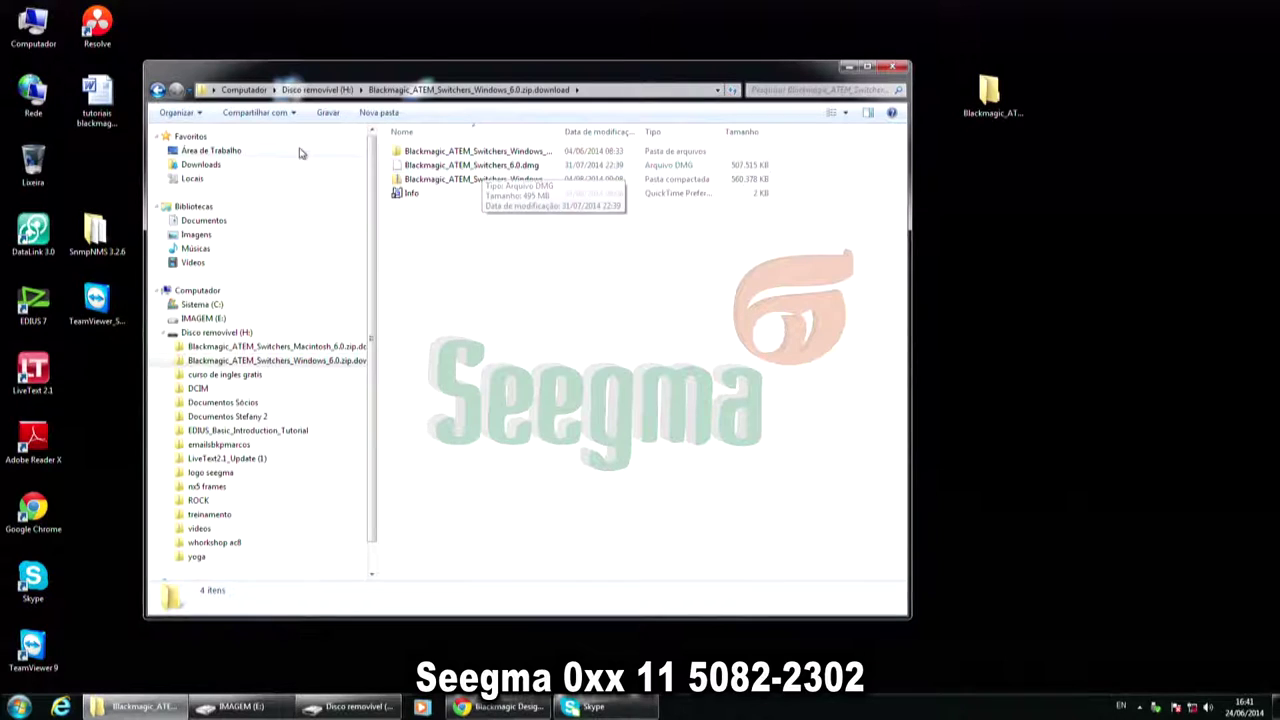
{"action": "double_click", "coordinate": [410, 151]}
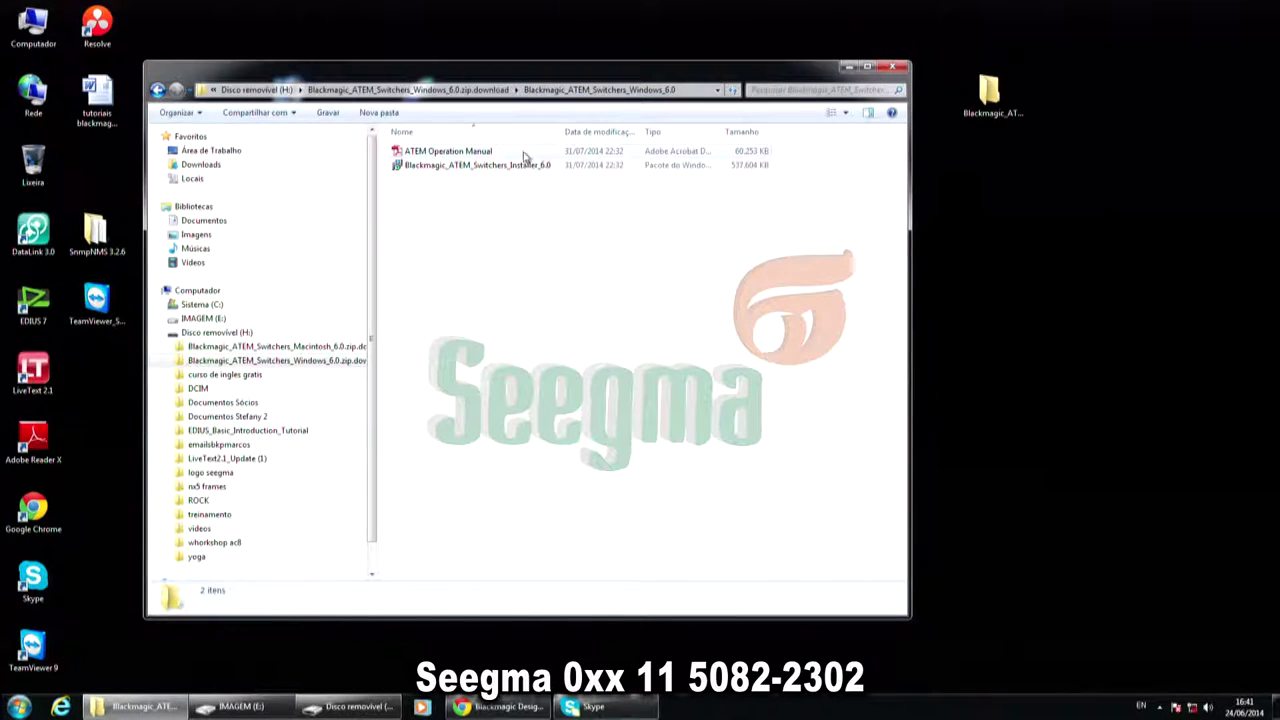
{"action": "left_click", "coordinate": [485, 170]}
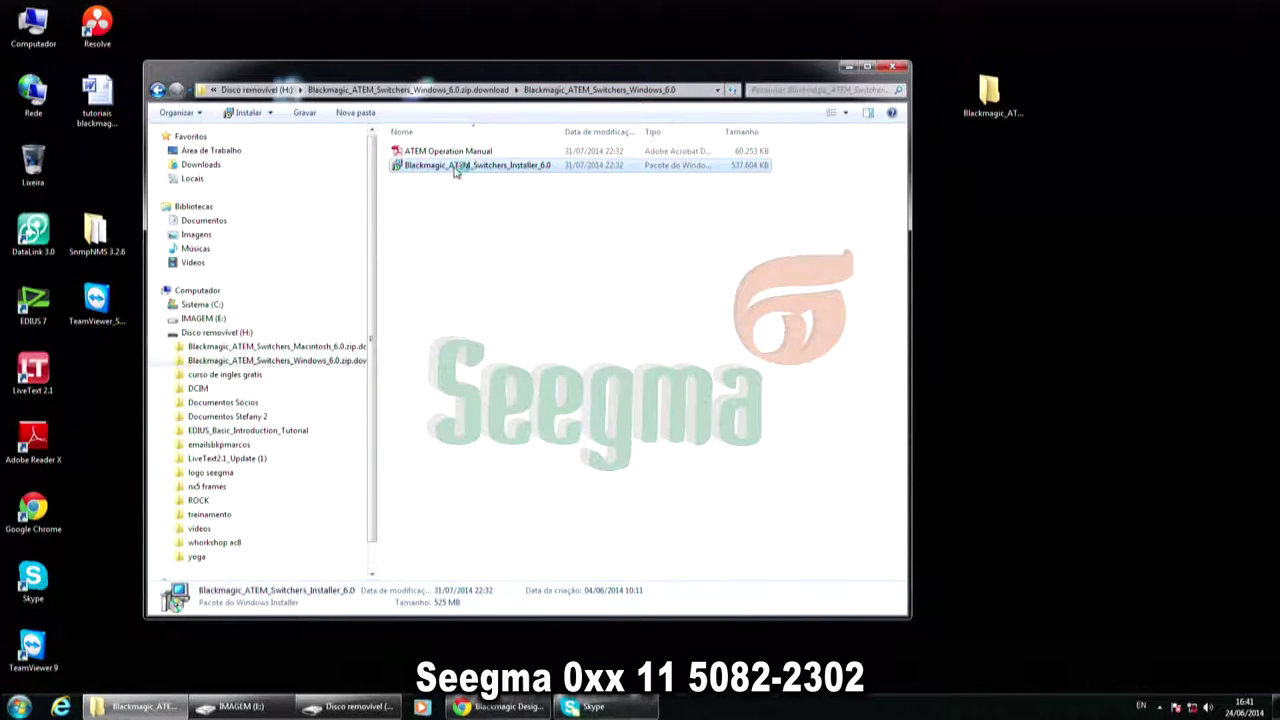
{"action": "double_click", "coordinate": [455, 170]}
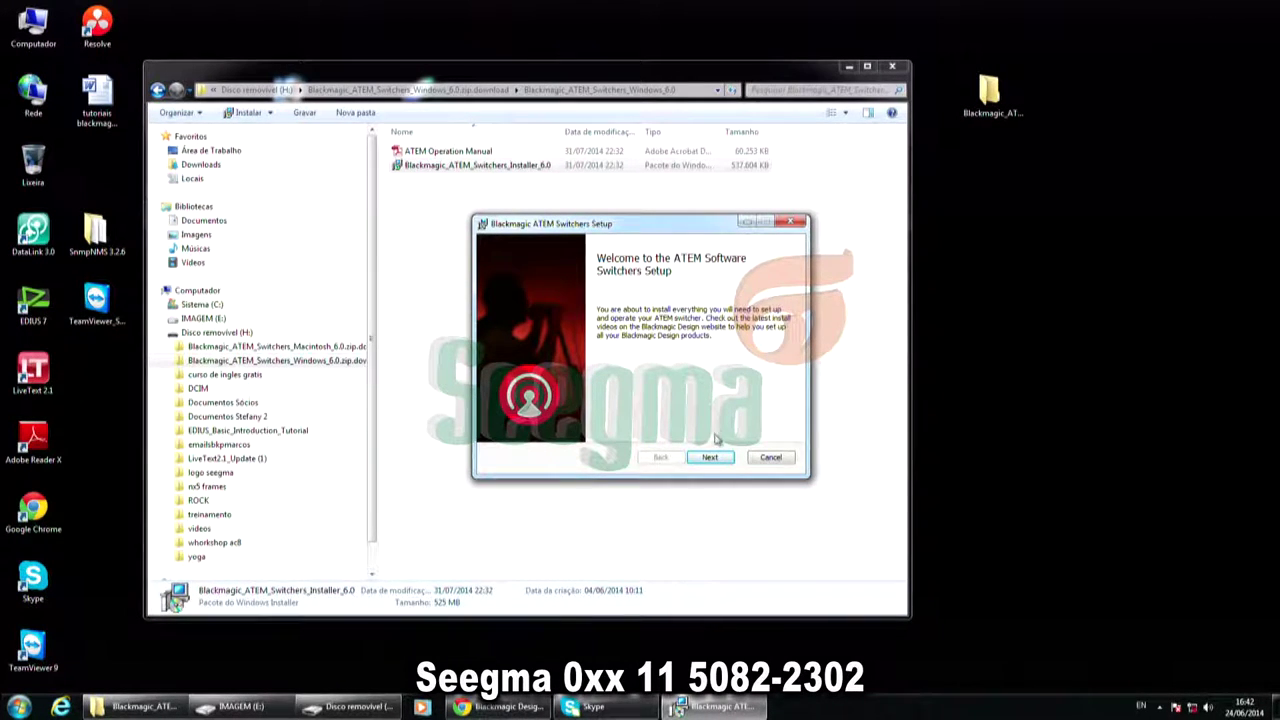
Step: Proceed past the setup wizard's introduction and information pages and accept the terms of the ATEM license agreement
{"action": "left_click", "coordinate": [711, 466]}
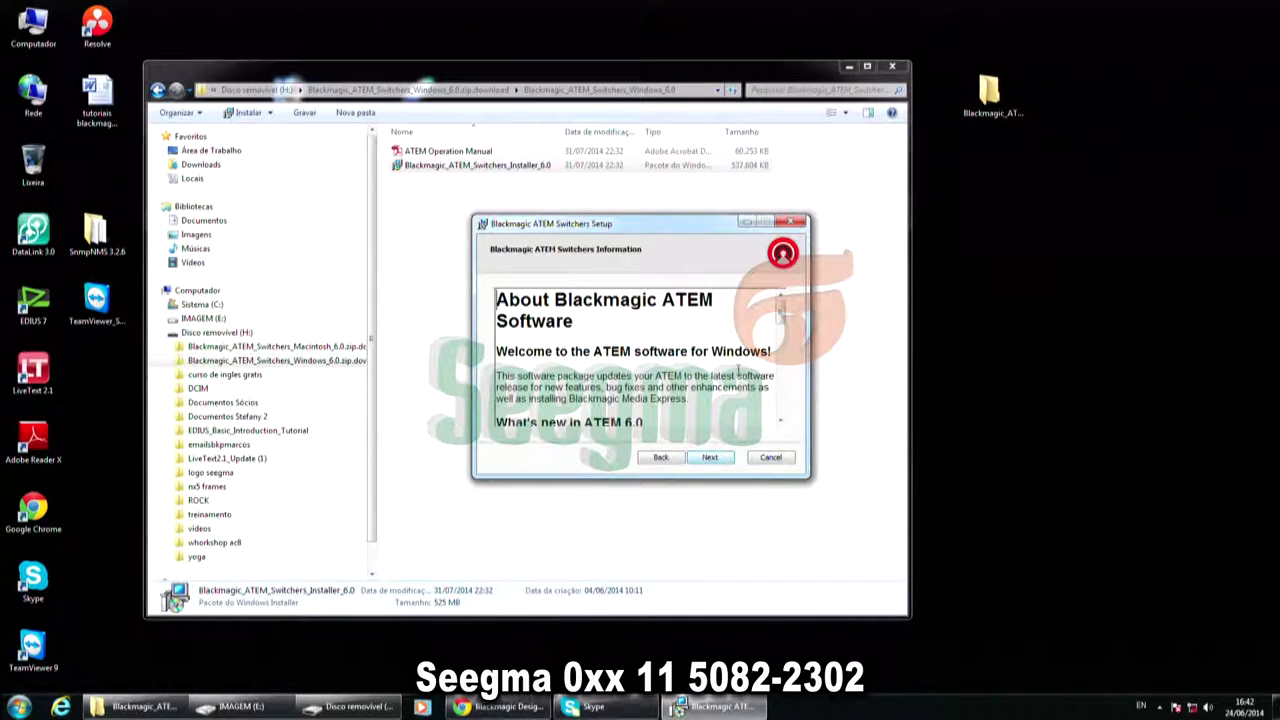
{"action": "left_click", "coordinate": [712, 460]}
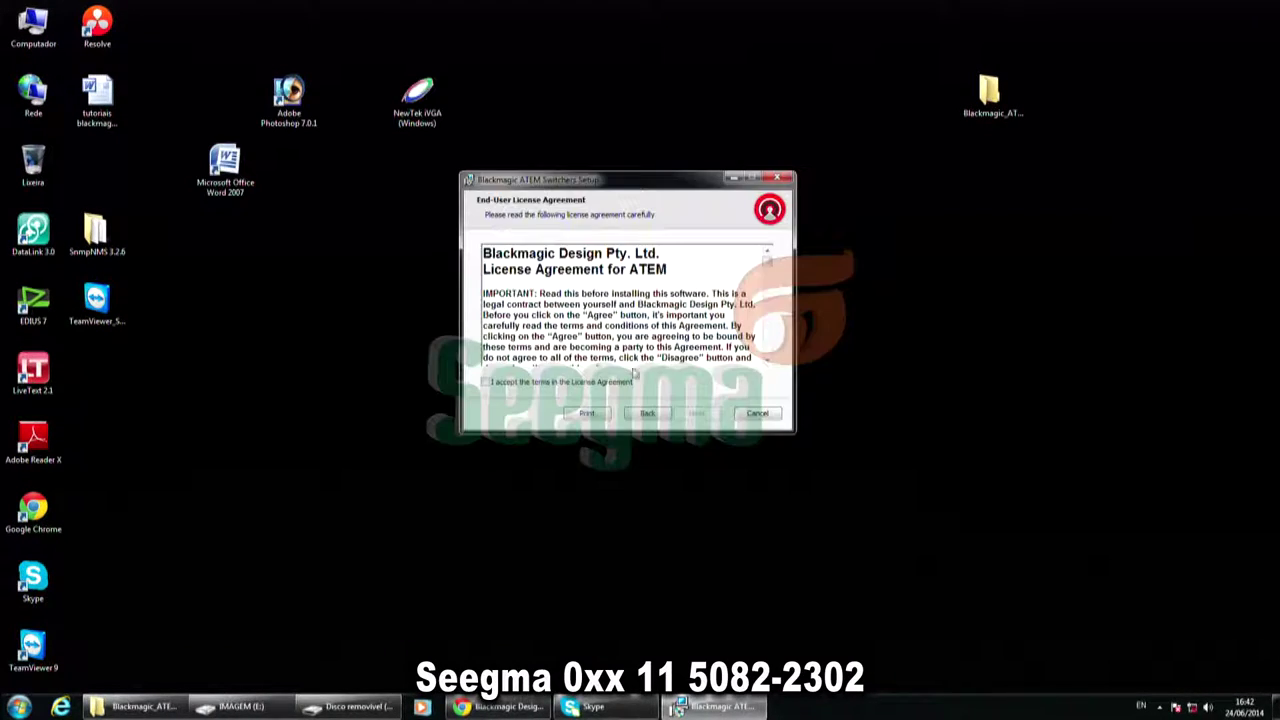
{"action": "left_click", "coordinate": [486, 383]}
{"action": "scroll", "coordinate": [772, 280], "scroll_direction": "down", "scroll_amount": 5}
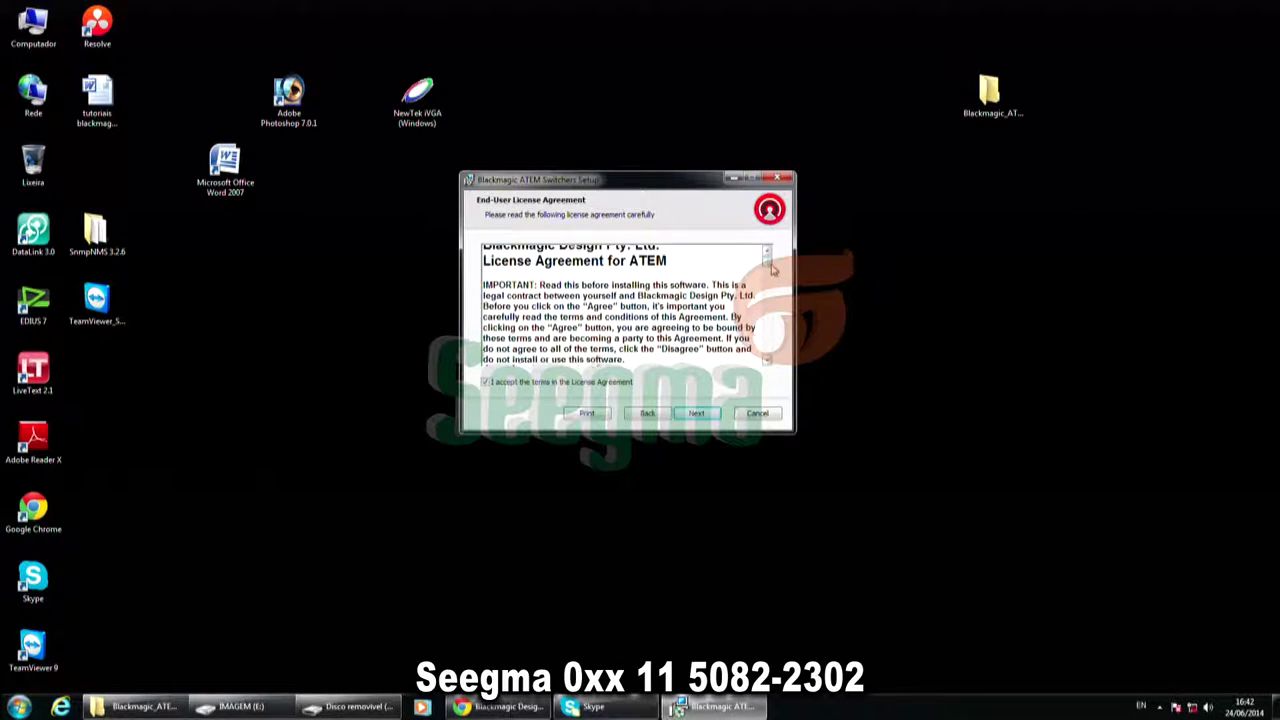
{"action": "left_click_drag", "start_coordinate": [775, 290], "coordinate": [768, 358]}
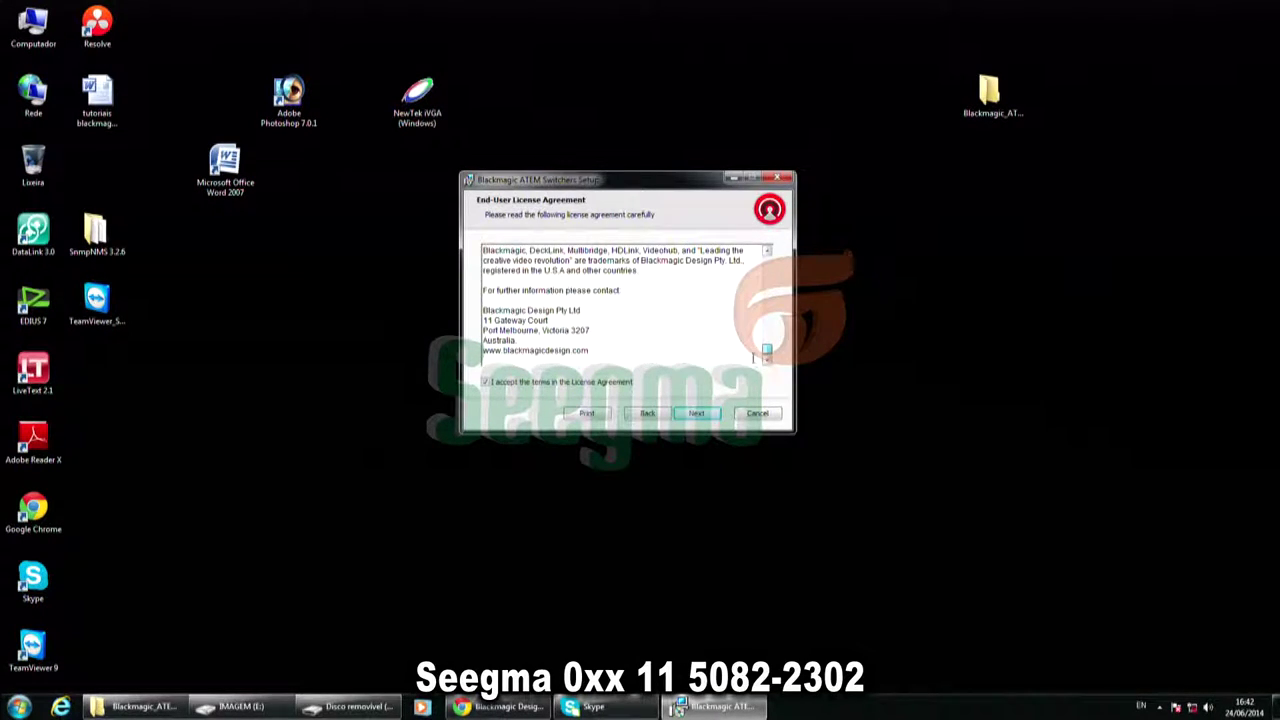
{"action": "left_click", "coordinate": [490, 383]}
Step: Install the Blackmagic ATEM Switchers software, allowing it to make changes to the computer, and restart the system to finish
{"action": "left_click", "coordinate": [698, 414]}
{"action": "left_click", "coordinate": [693, 416]}
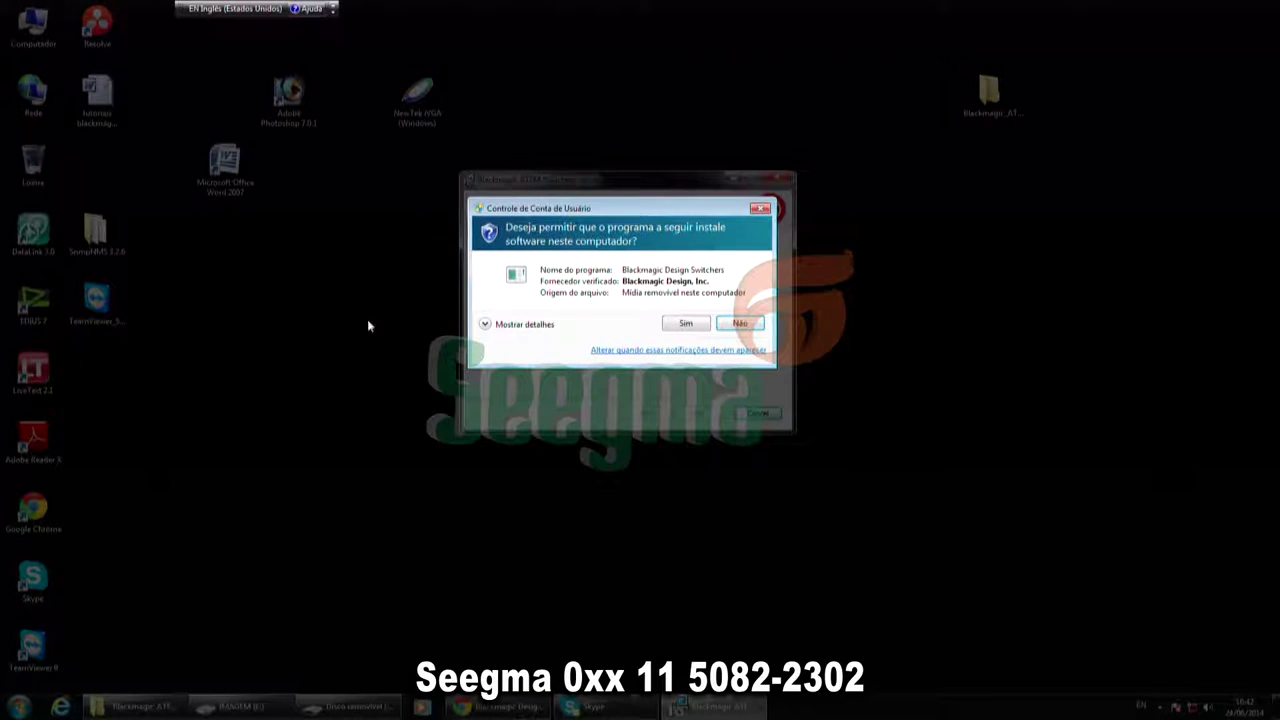
{"action": "left_click", "coordinate": [680, 327]}
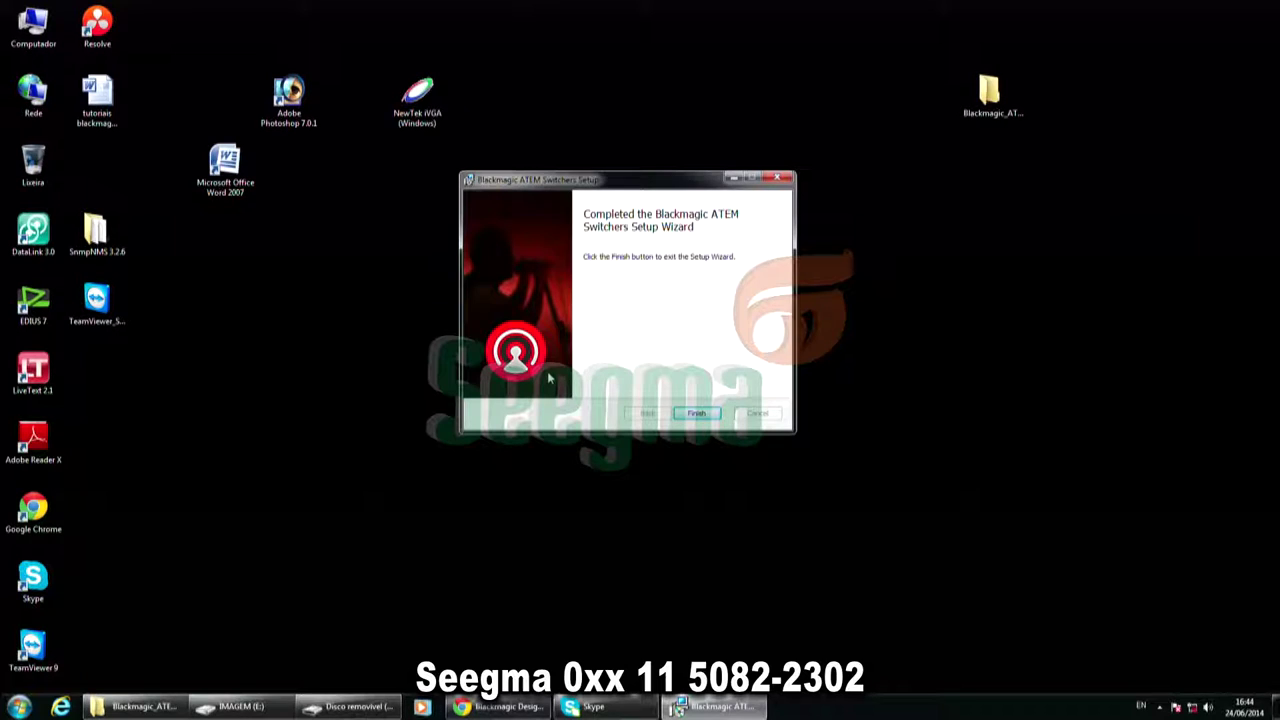
{"action": "left_click", "coordinate": [700, 414]}
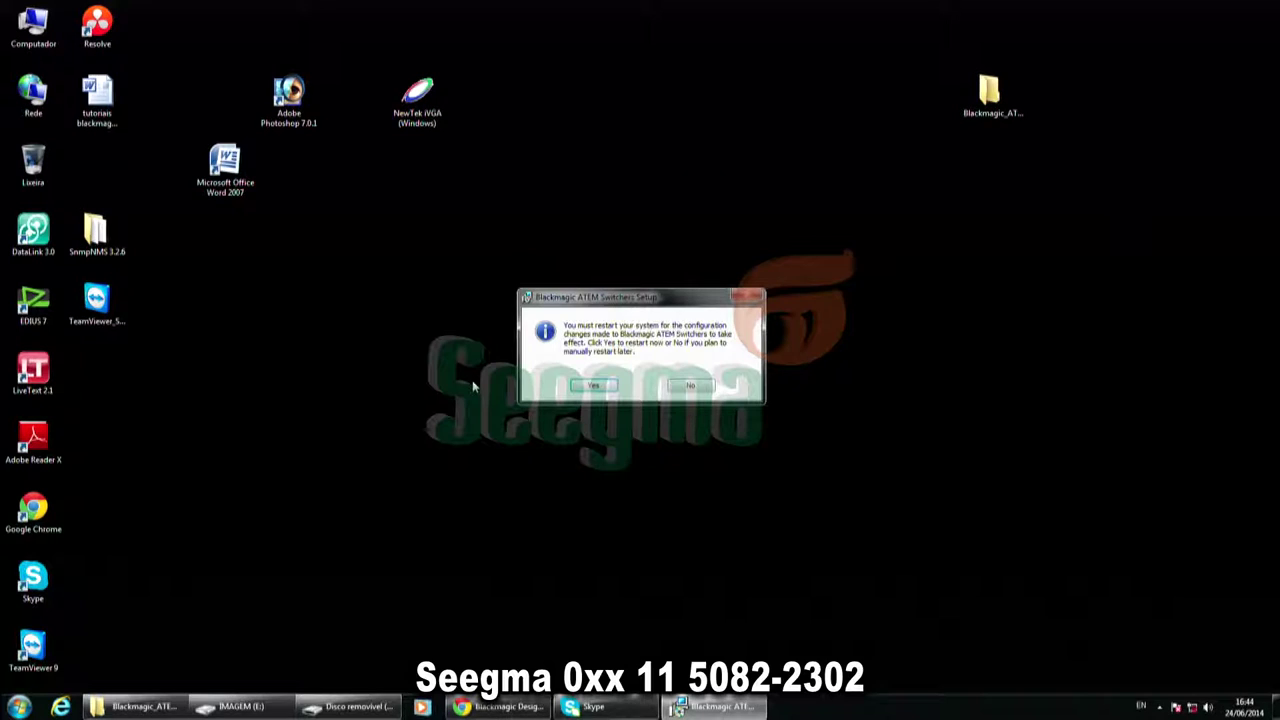
{"action": "left_click", "coordinate": [597, 385]}
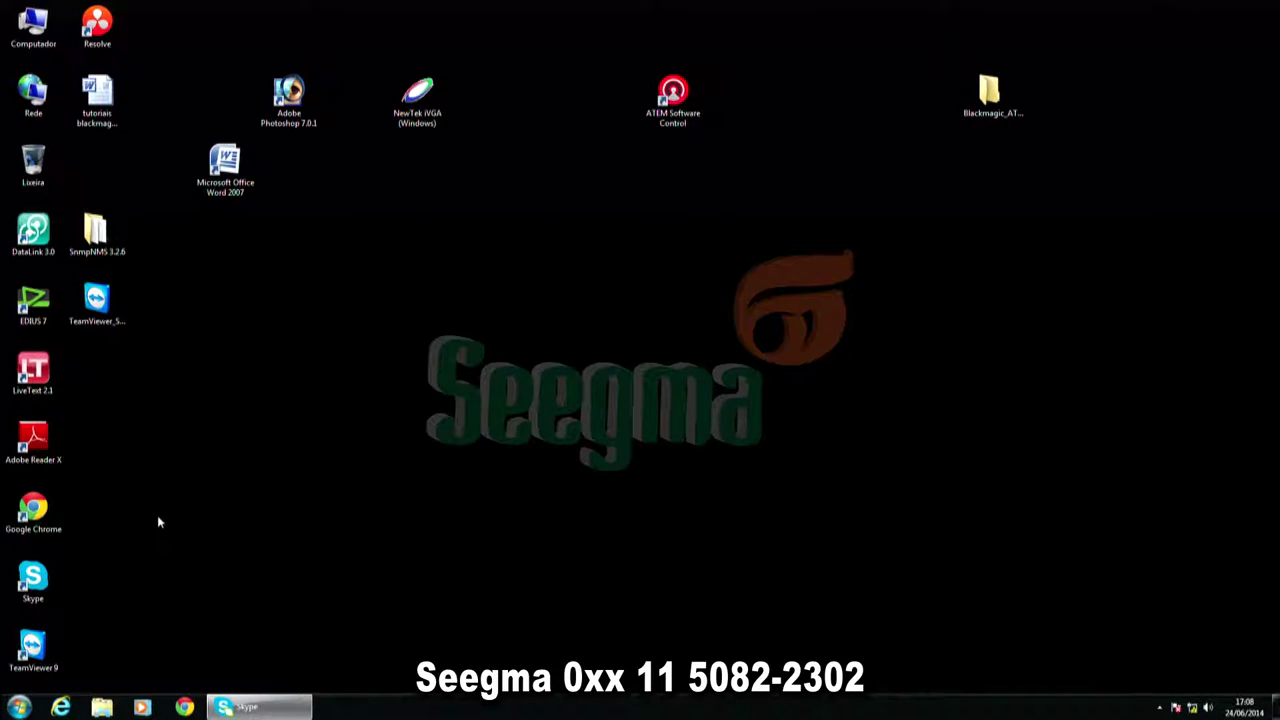
Step: Check the switcher's IP address, subnet mask and gateway in the ATEM Setup Utility, and close the utility
{"action": "left_click", "coordinate": [19, 706]}
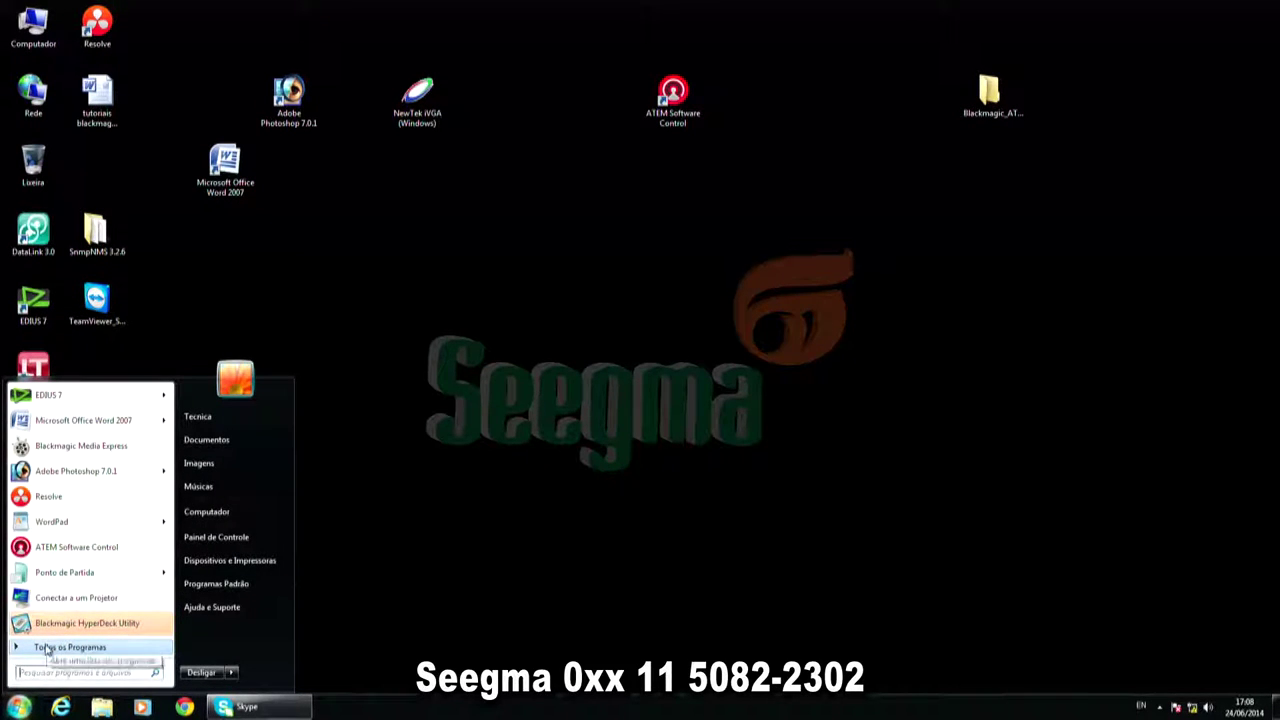
{"action": "left_click", "coordinate": [52, 647]}
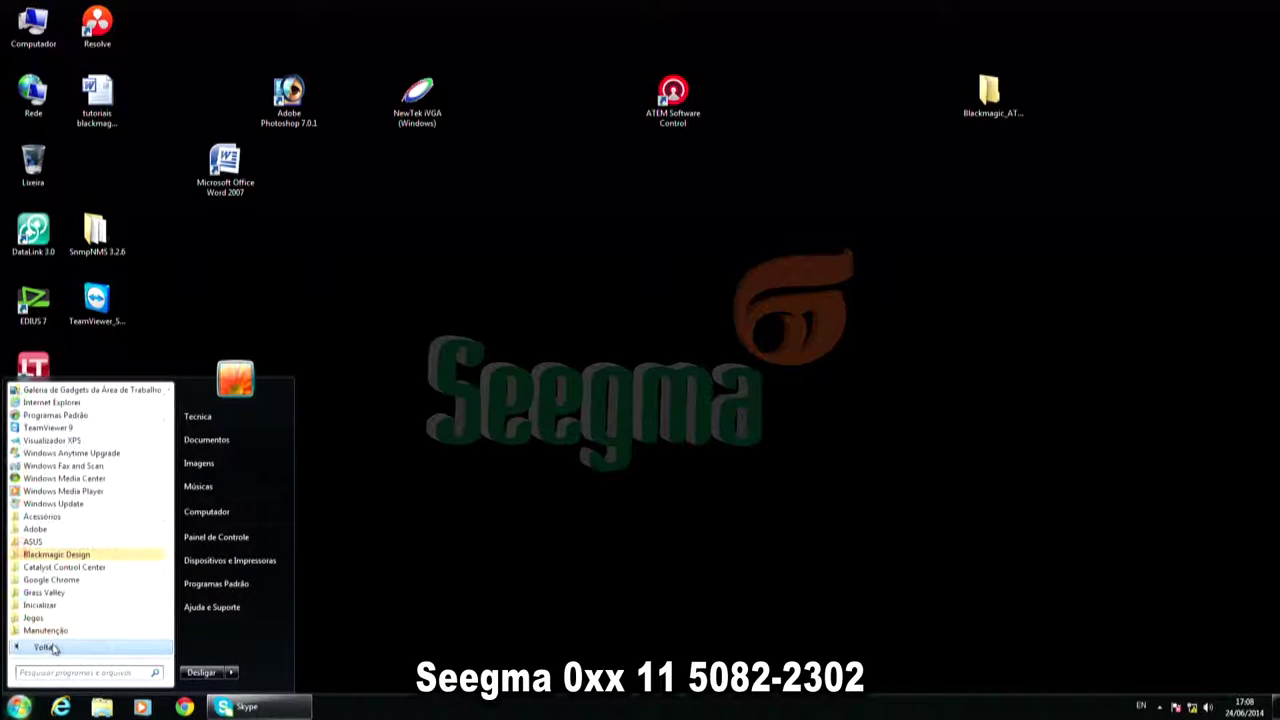
{"action": "left_click", "coordinate": [16, 556]}
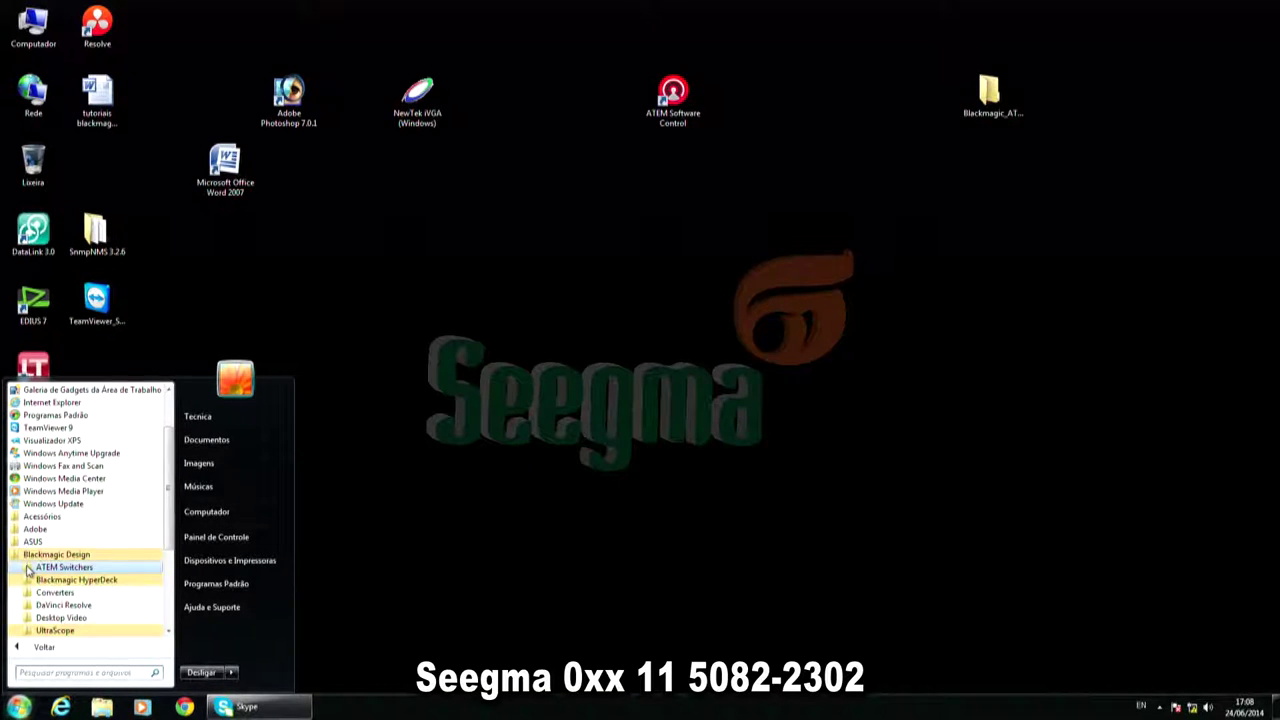
{"action": "left_click", "coordinate": [29, 570]}
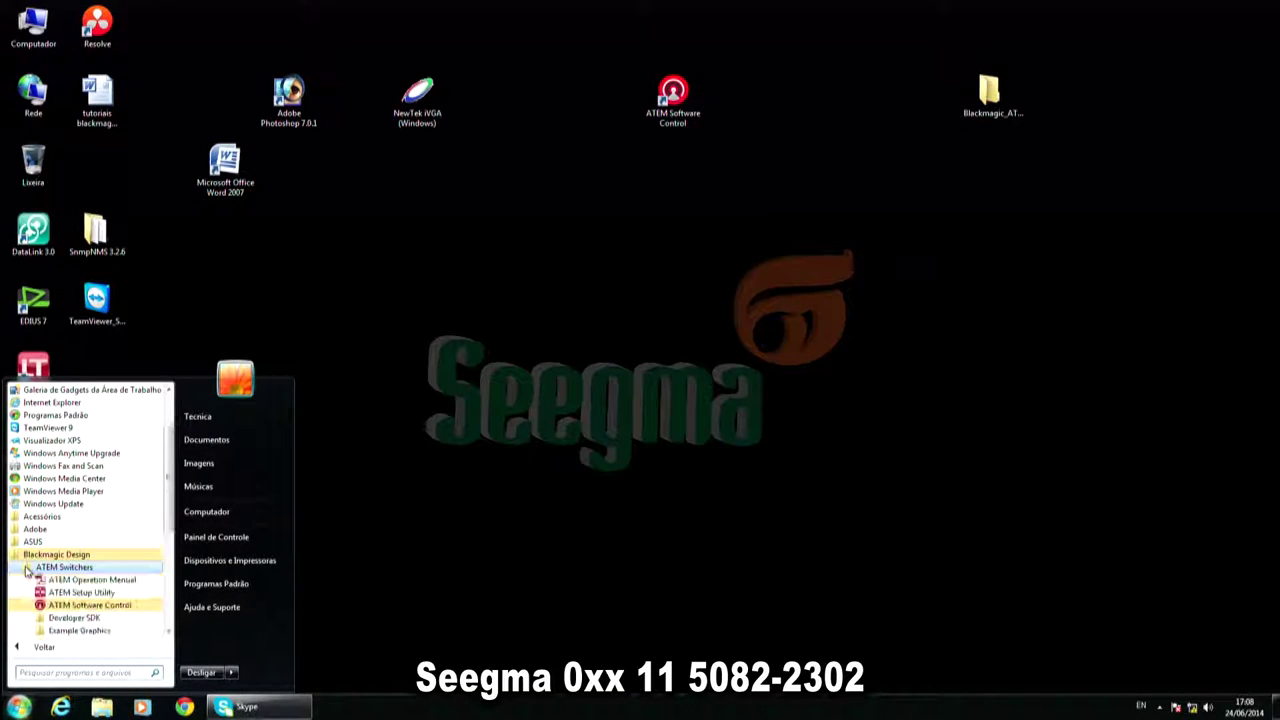
{"action": "left_click", "coordinate": [82, 594]}
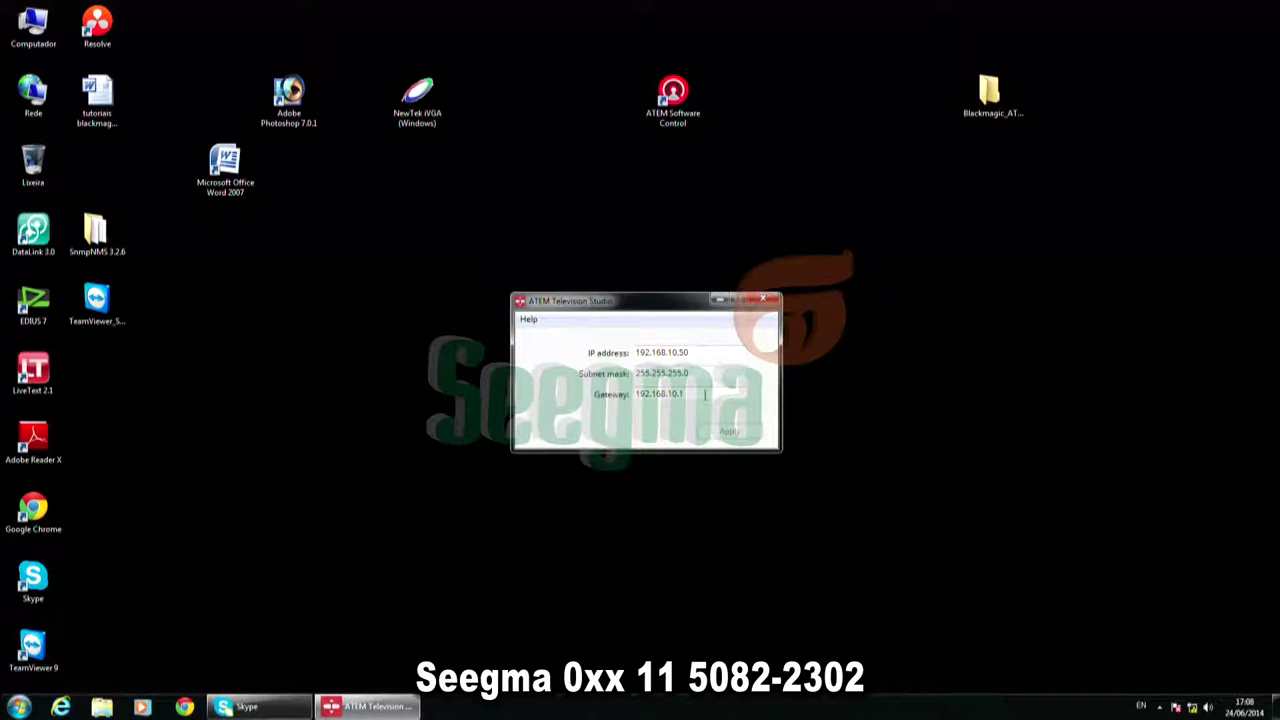
{"action": "left_click", "coordinate": [761, 302]}
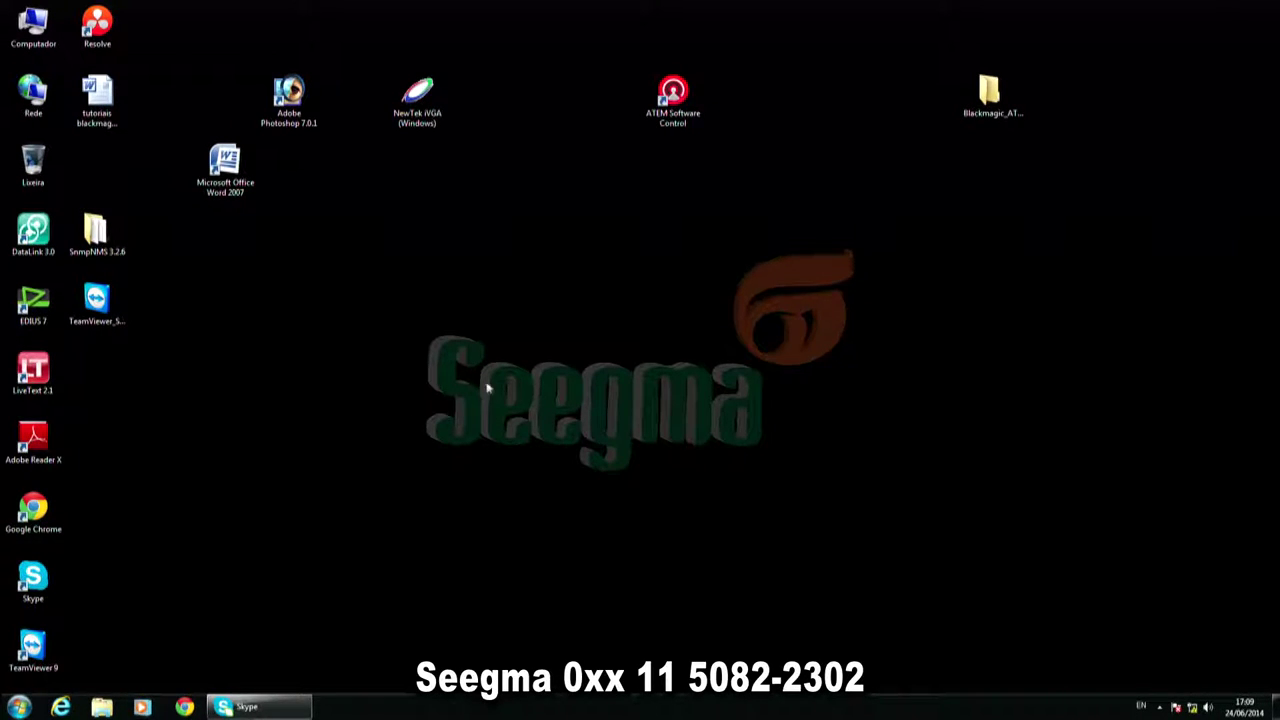
{"action": "mouse_move", "coordinate": [1193, 709]}
{"action": "right_click", "coordinate": [1193, 709]}
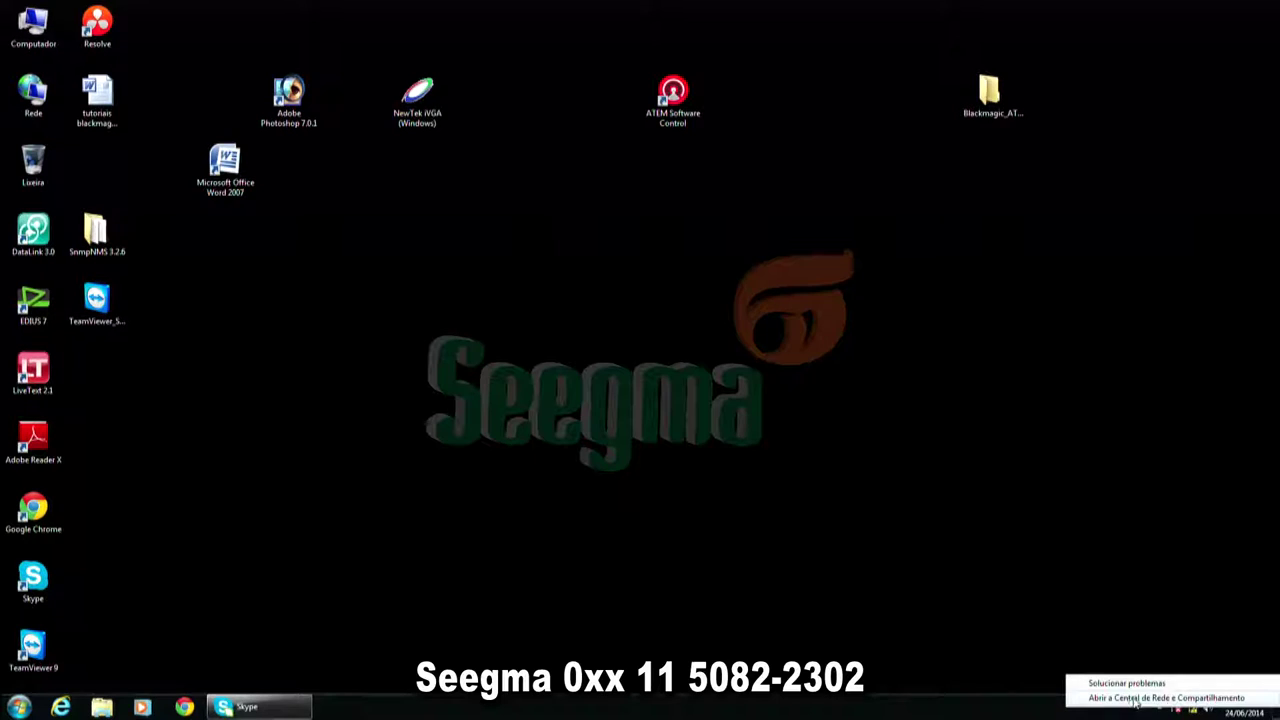
{"action": "left_click", "coordinate": [1165, 615]}
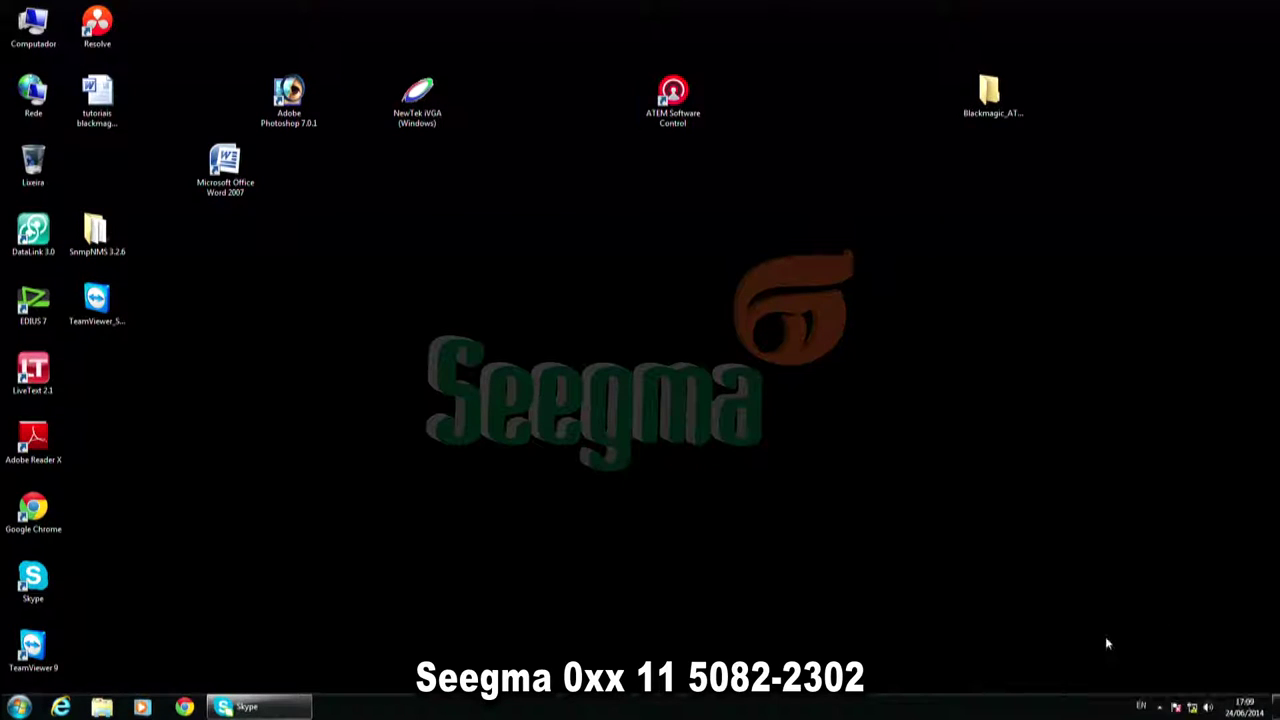
Step: Open the TCP/IPv4 protocol properties of the Conexão local network adapter
{"action": "right_click", "coordinate": [35, 89]}
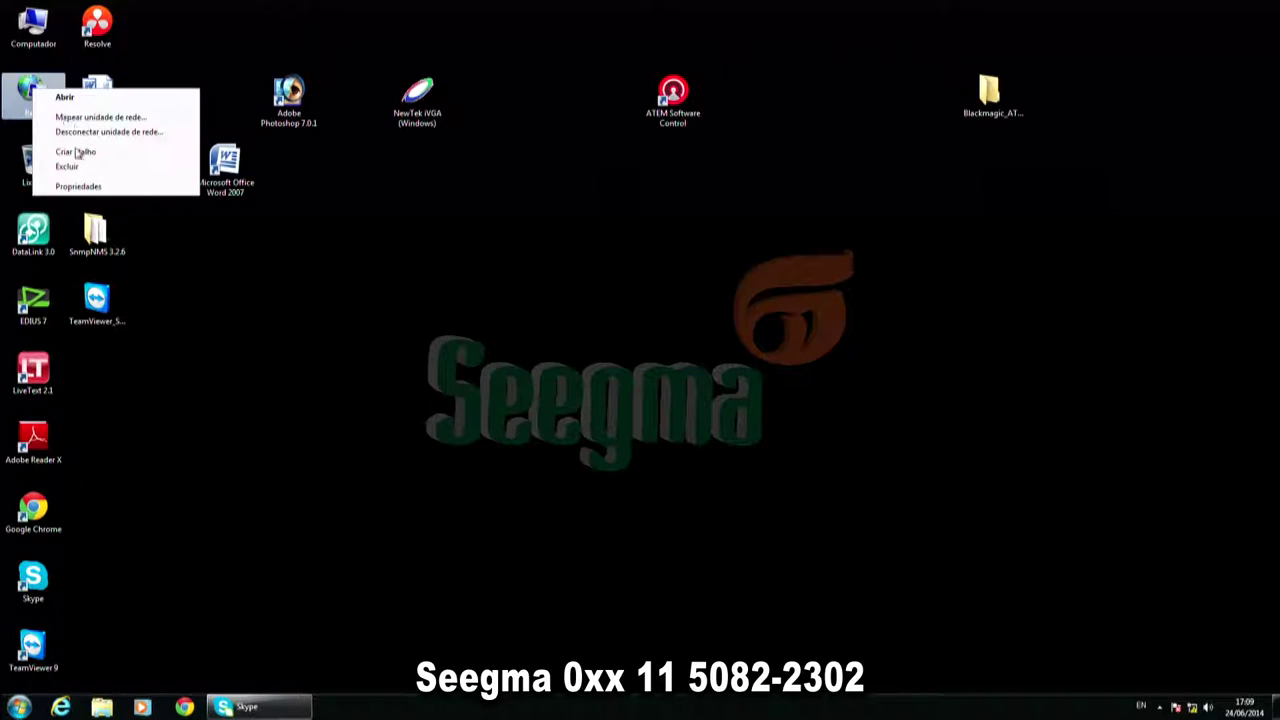
{"action": "left_click", "coordinate": [80, 187]}
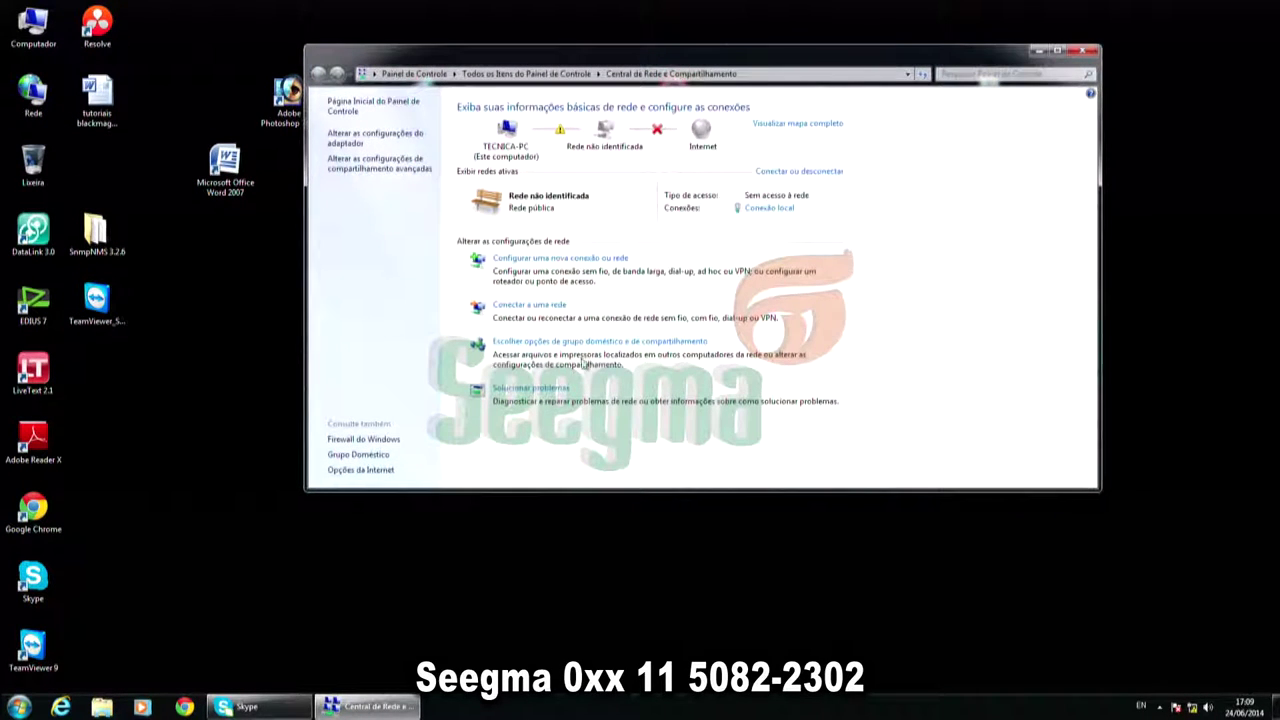
{"action": "left_click_drag", "start_coordinate": [617, 57], "coordinate": [629, 97]}
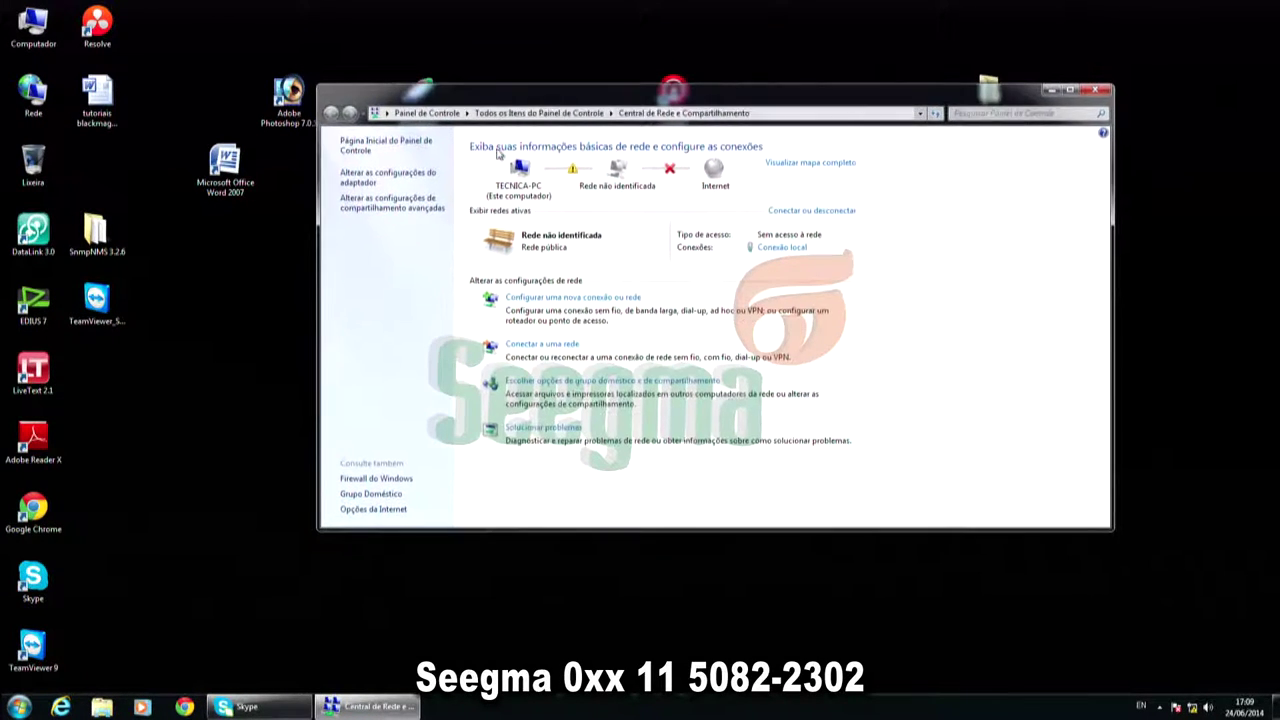
{"action": "left_click", "coordinate": [415, 180]}
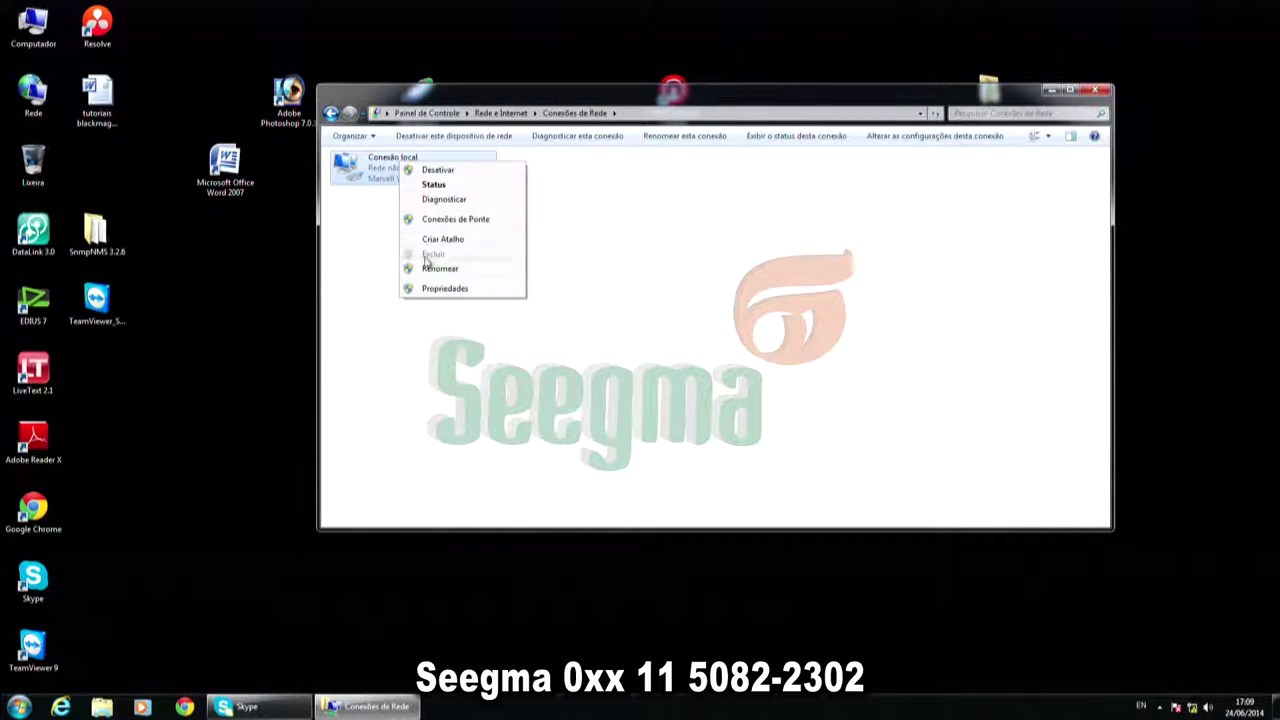
{"action": "left_click", "coordinate": [441, 292]}
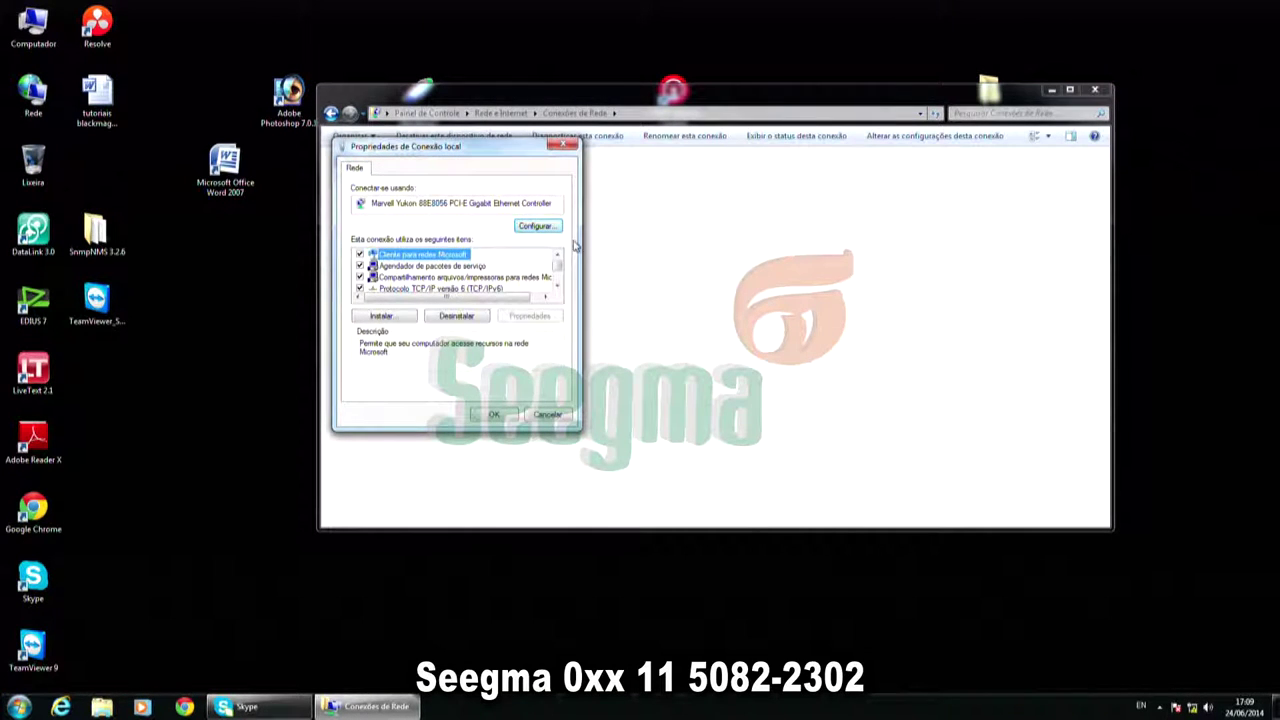
{"action": "left_click", "coordinate": [558, 288]}
{"action": "left_click", "coordinate": [558, 288]}
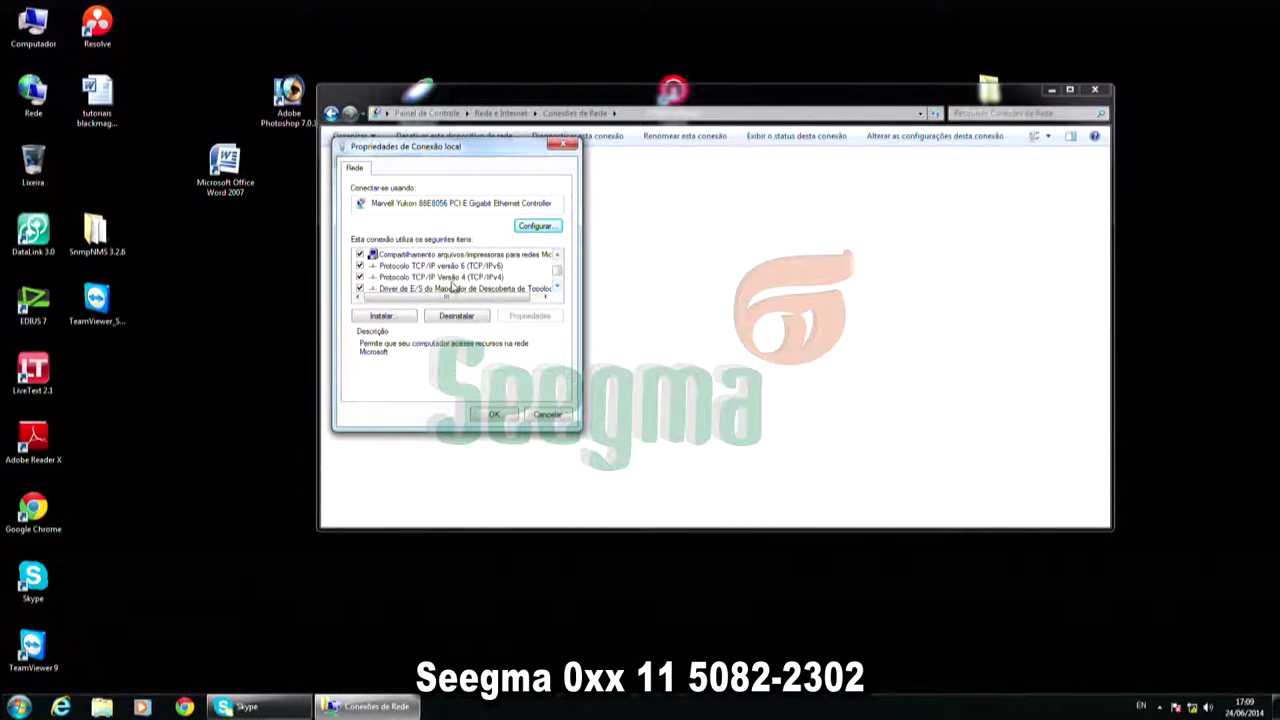
{"action": "left_click", "coordinate": [450, 279]}
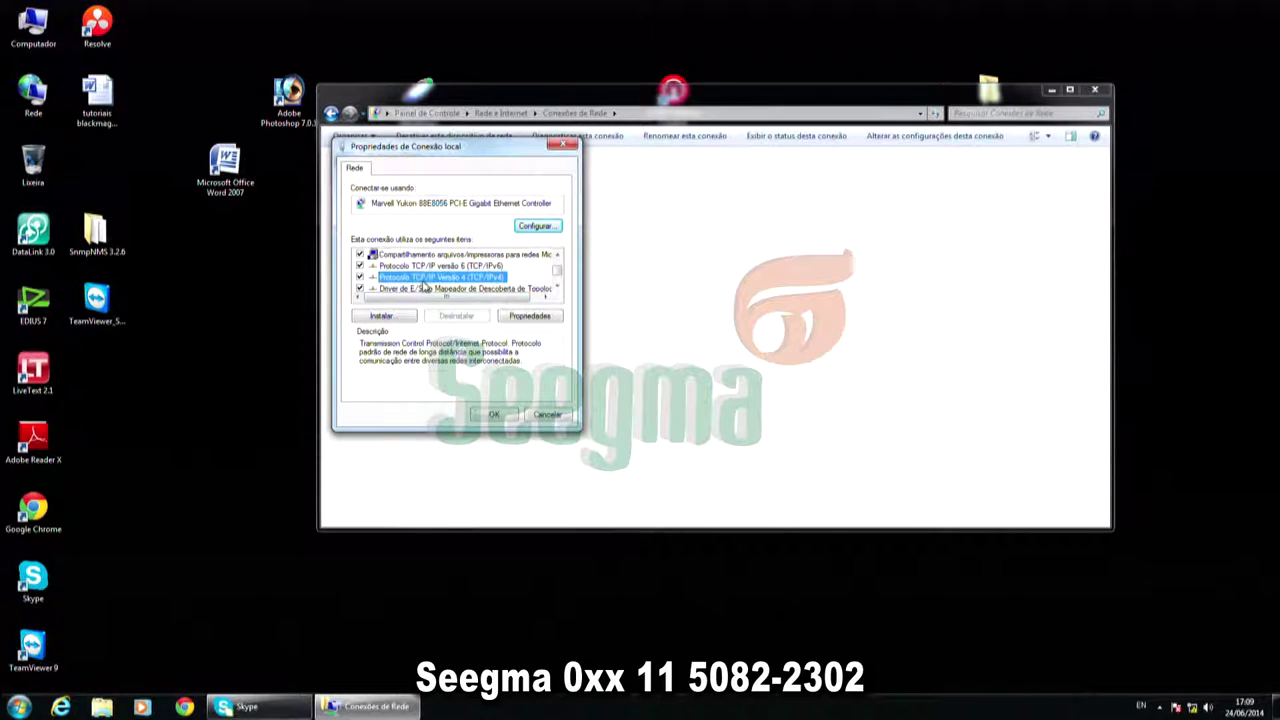
{"action": "left_click", "coordinate": [530, 316]}
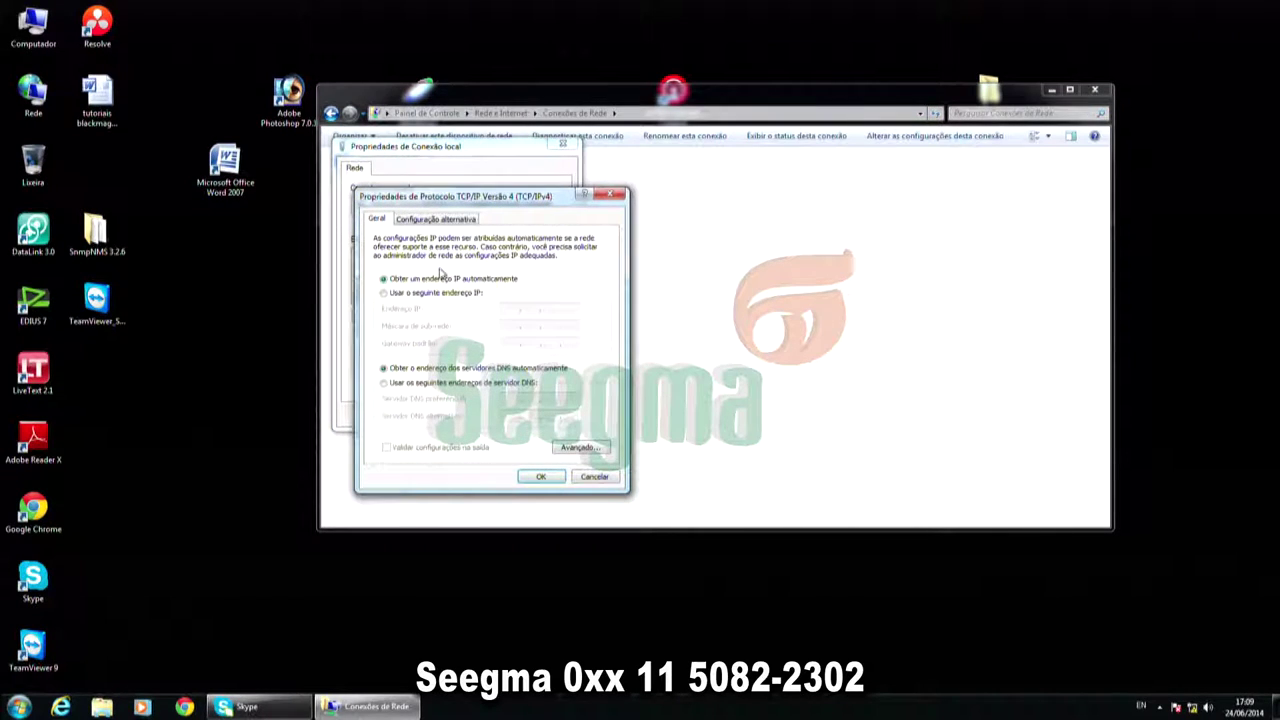
Step: Assign the static IP address 192.168.10.49, subnet mask 255.255.255.0 and gateway 192.168.10.1 to the adapter, and close the network windows
{"action": "left_click", "coordinate": [384, 292]}
{"action": "left_click", "coordinate": [508, 308]}
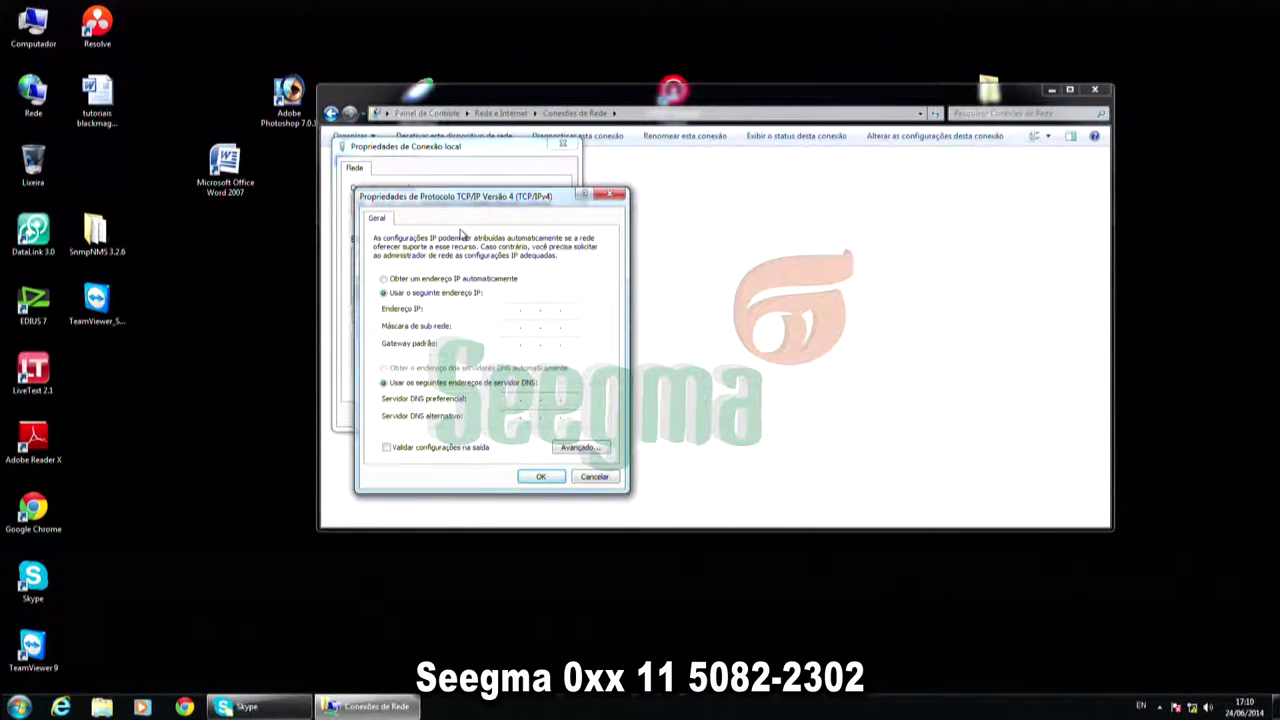
{"action": "type", "text": "192 . 168 . 10 . 49"}
{"action": "left_click", "coordinate": [506, 326]}
{"action": "key", "text": "Tab"}
{"action": "type", "text": "192 . 168 . 10"}
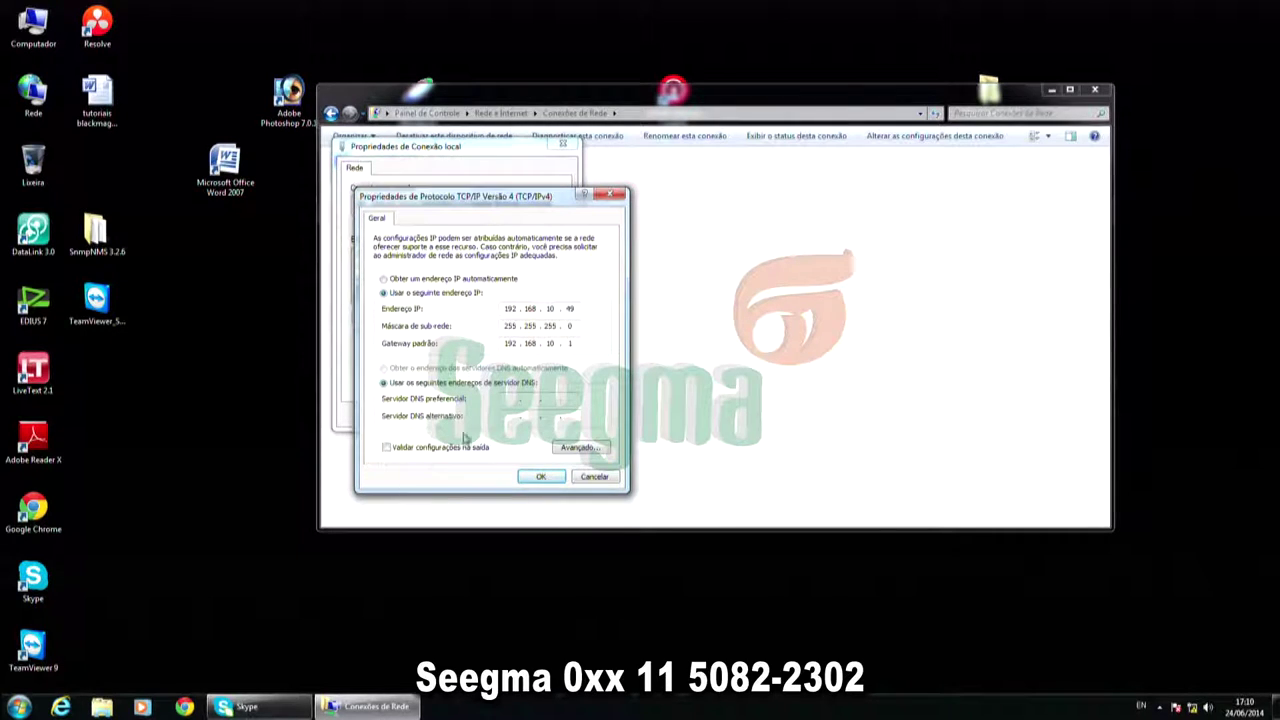
{"action": "left_click", "coordinate": [541, 477]}
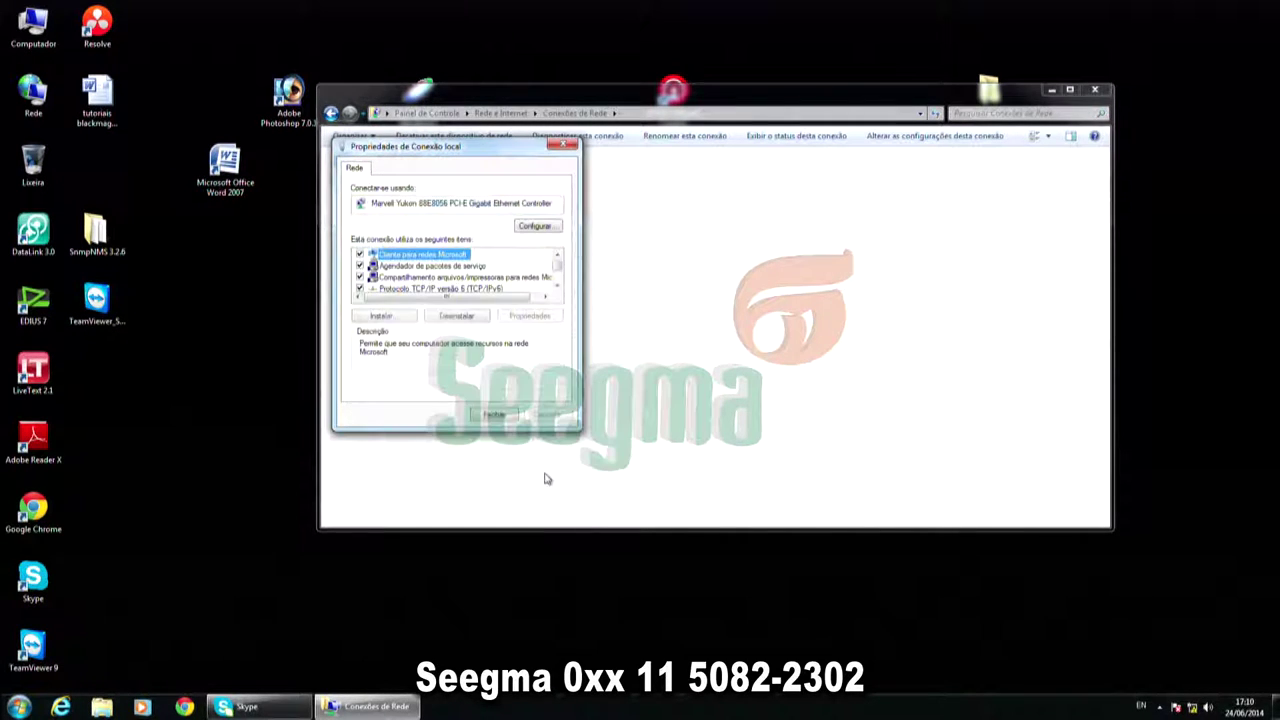
{"action": "left_click", "coordinate": [505, 420]}
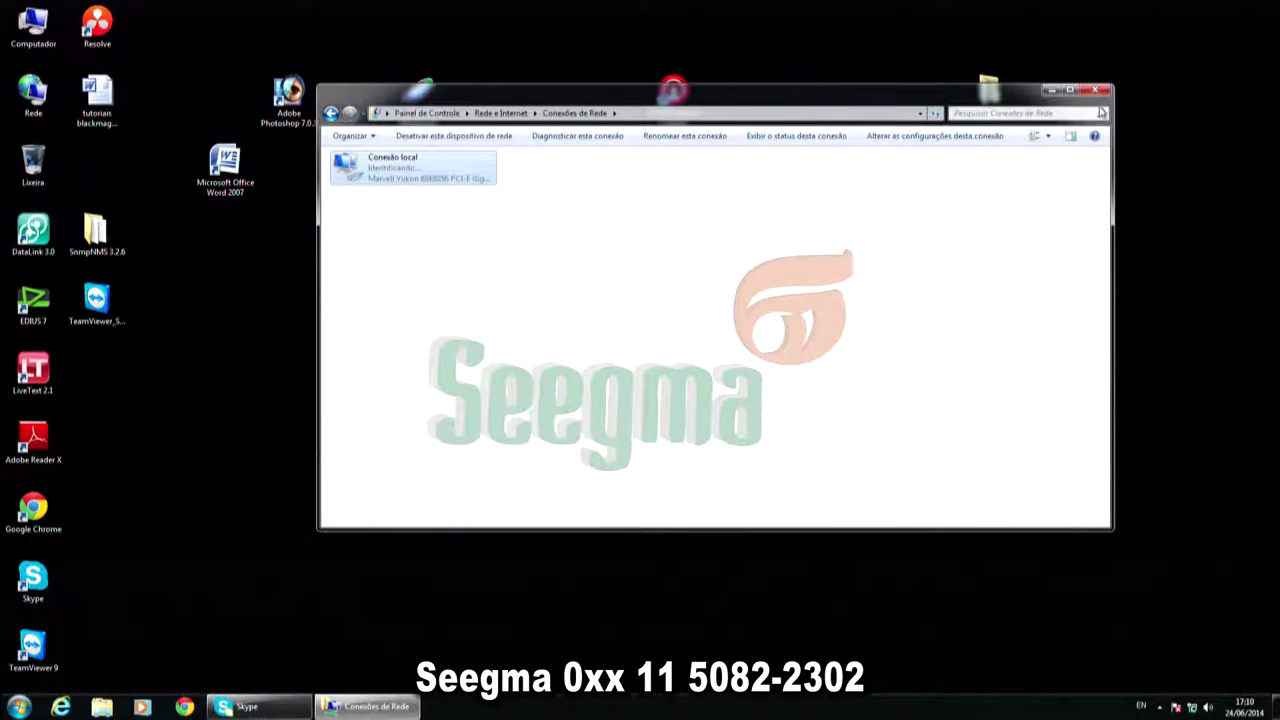
{"action": "left_click", "coordinate": [1094, 90]}
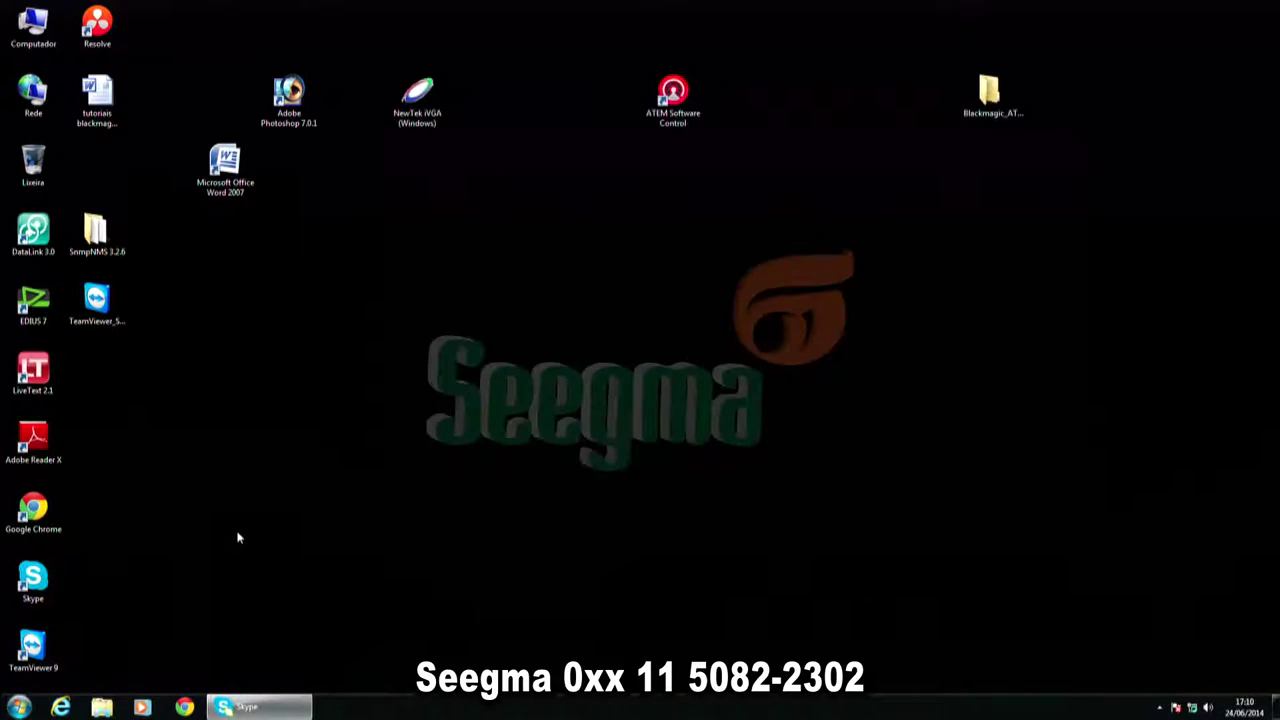
Step: Locate ATEM Software Control among the installed Blackmagic Design programs and view its option for creating a desktop shortcut
{"action": "left_click", "coordinate": [19, 707]}
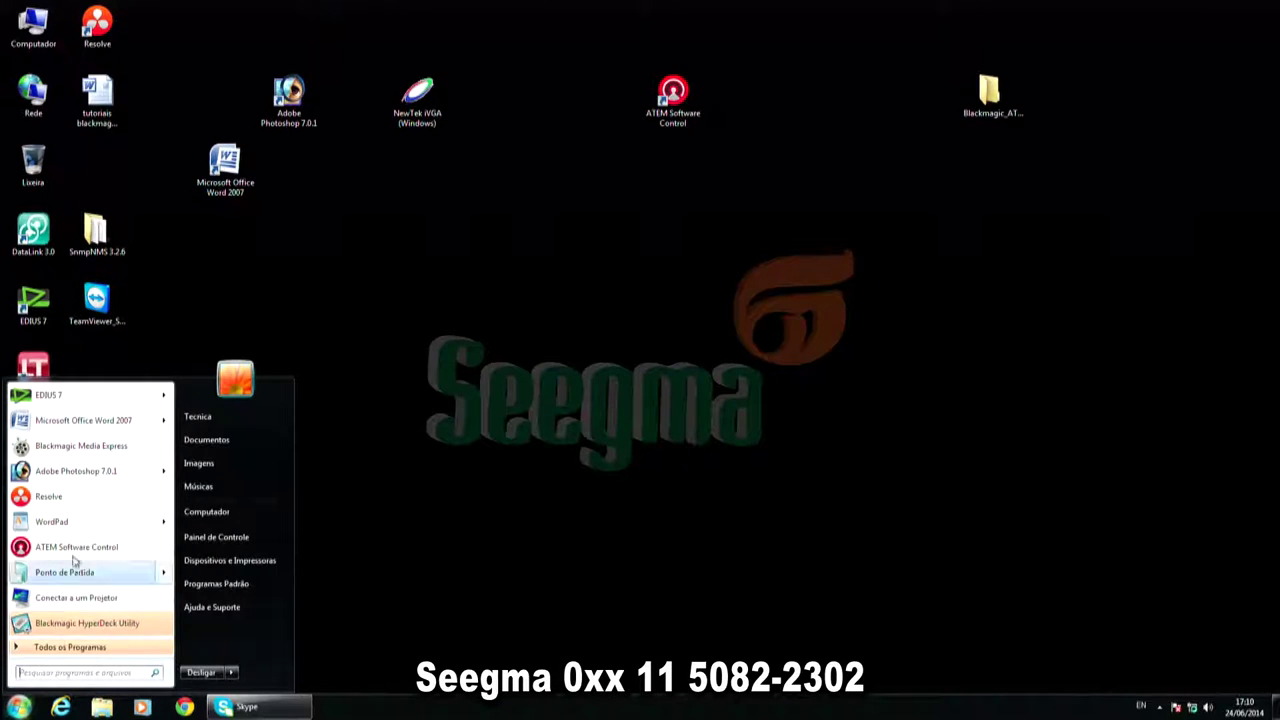
{"action": "left_click", "coordinate": [63, 648]}
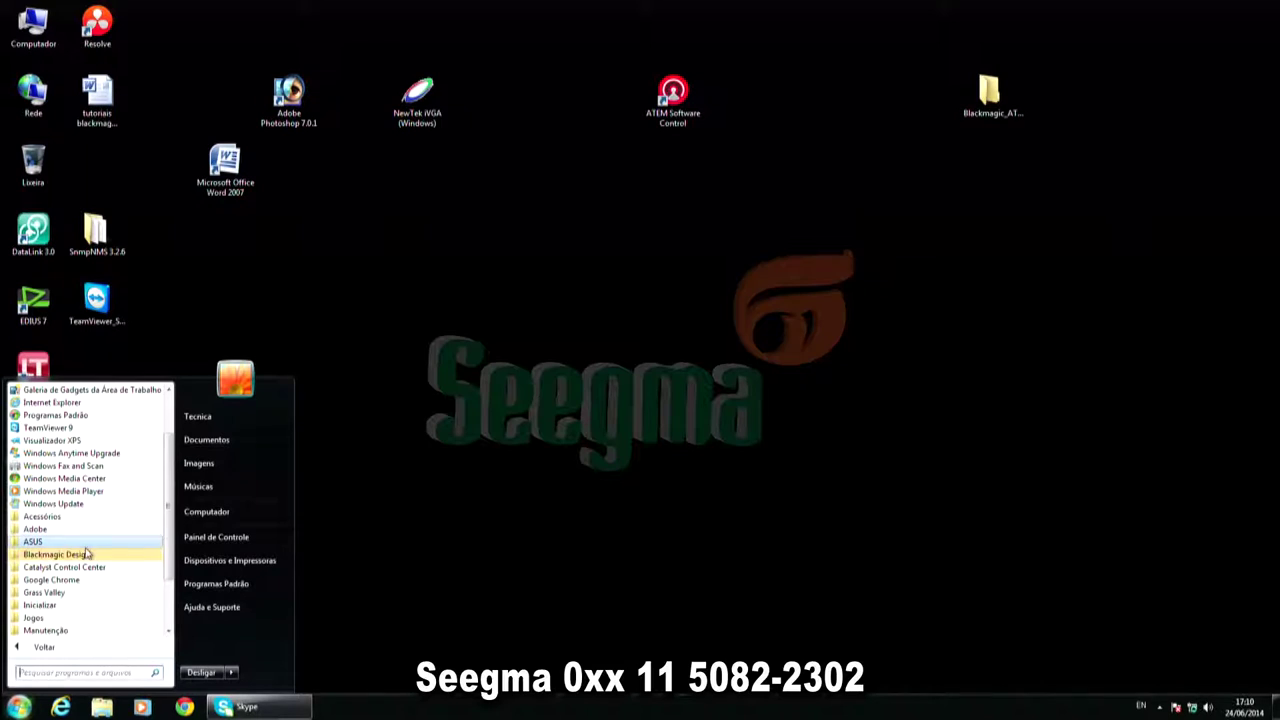
{"action": "left_click", "coordinate": [16, 556]}
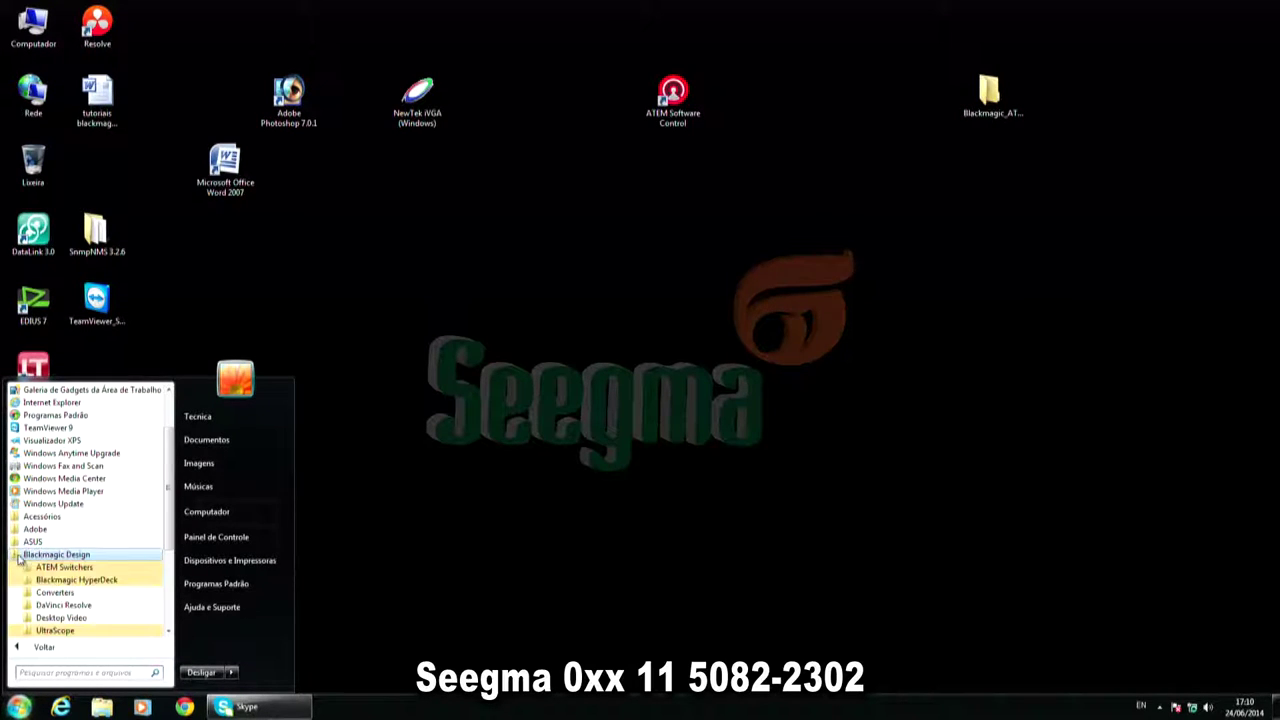
{"action": "left_click", "coordinate": [30, 568]}
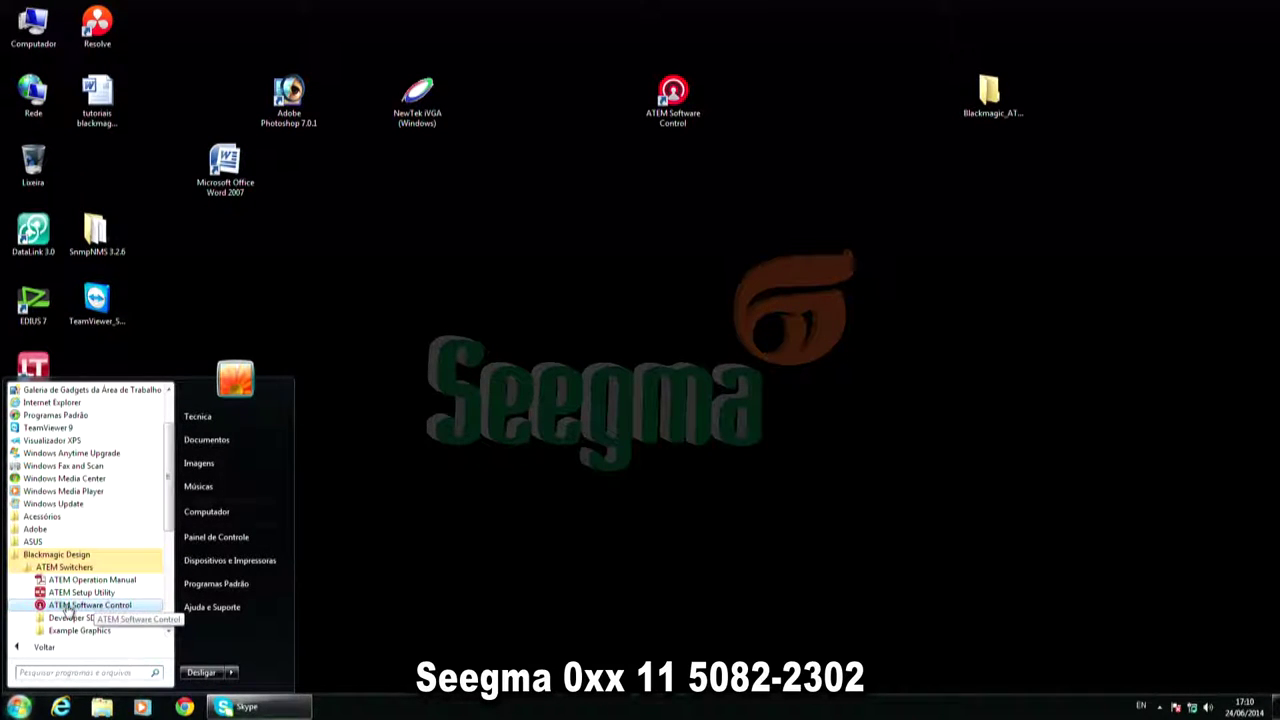
{"action": "right_click", "coordinate": [68, 610]}
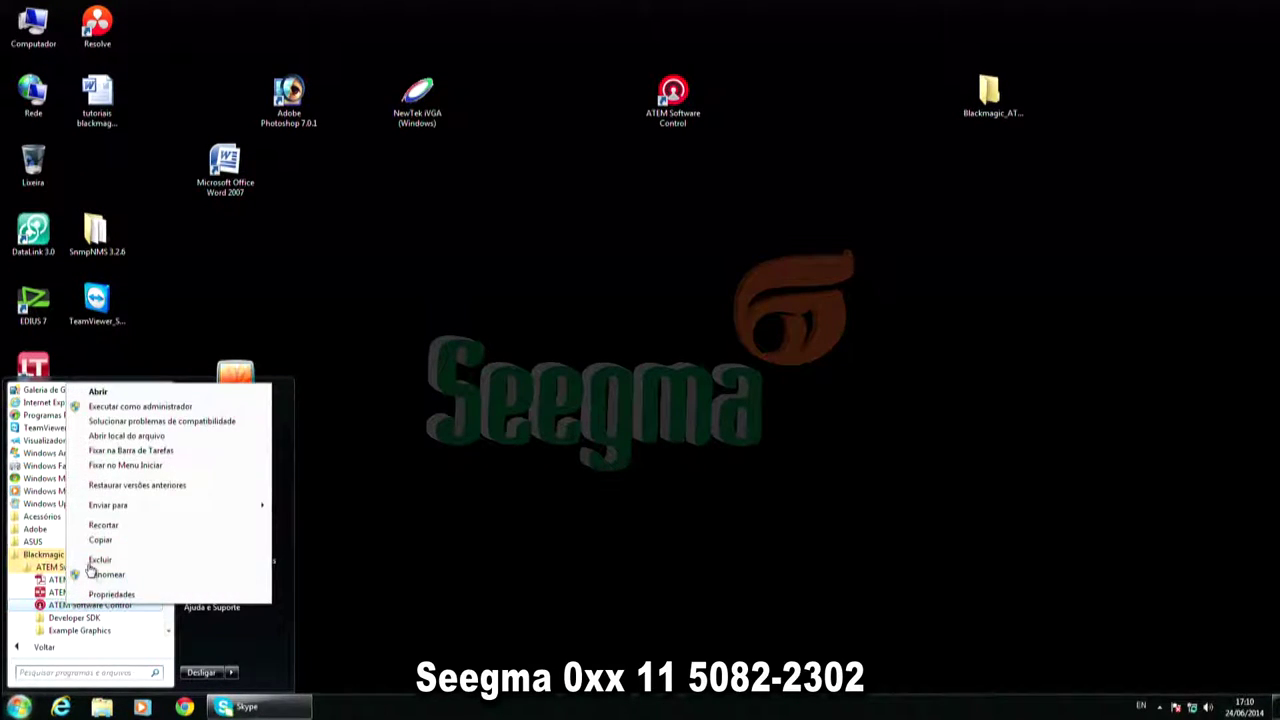
{"action": "mouse_move", "coordinate": [148, 507]}
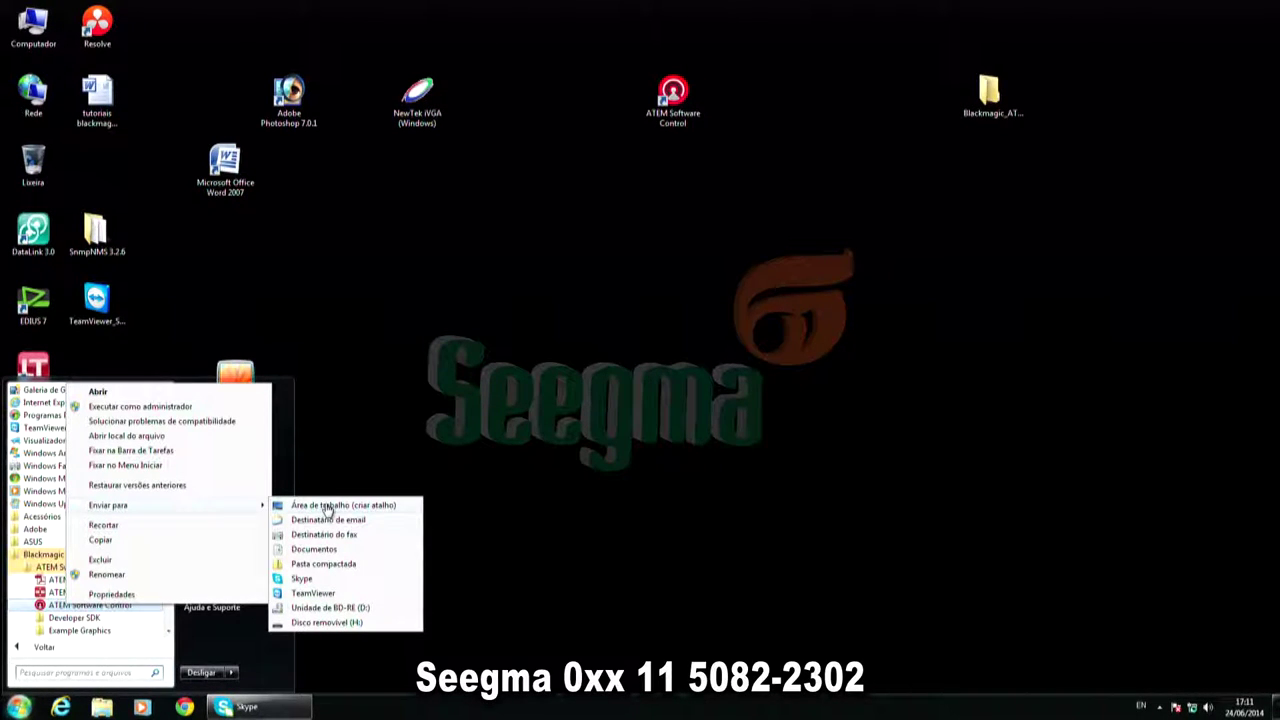
{"action": "left_click", "coordinate": [549, 319]}
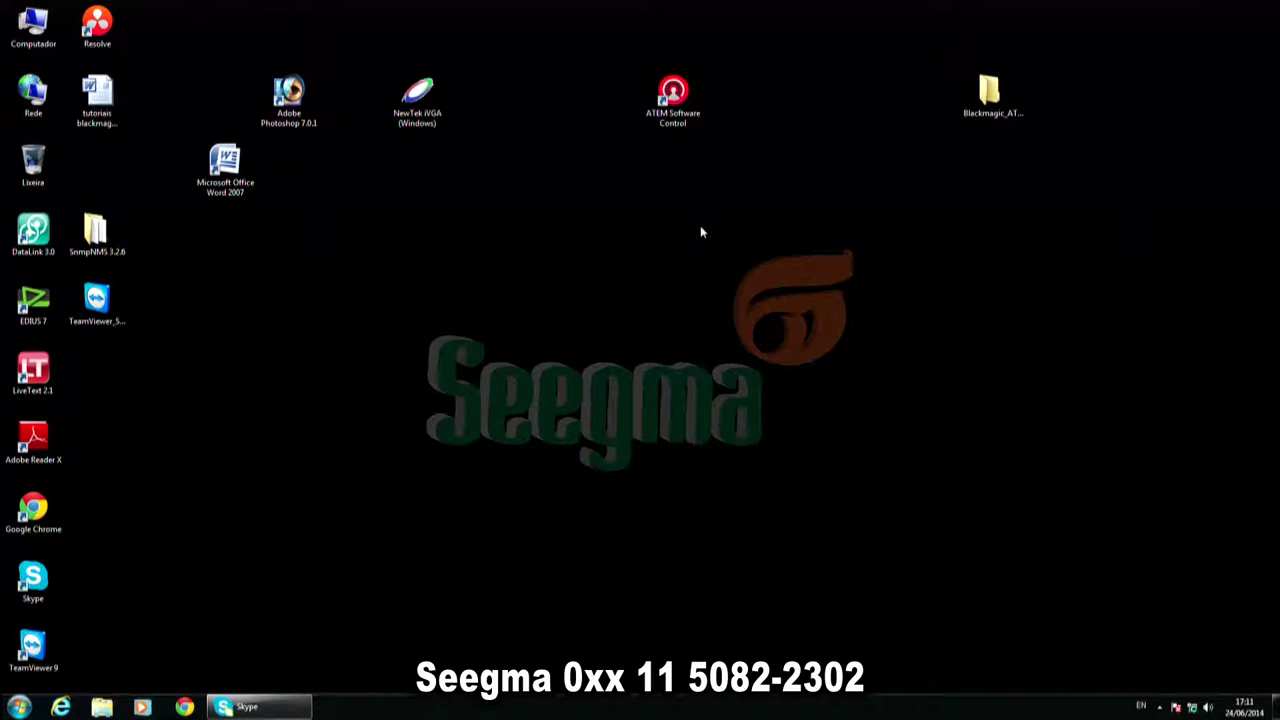
Step: Launch ATEM Software Control from the desktop and review its commands for saving, restoring and preferences
{"action": "double_click", "coordinate": [673, 95]}
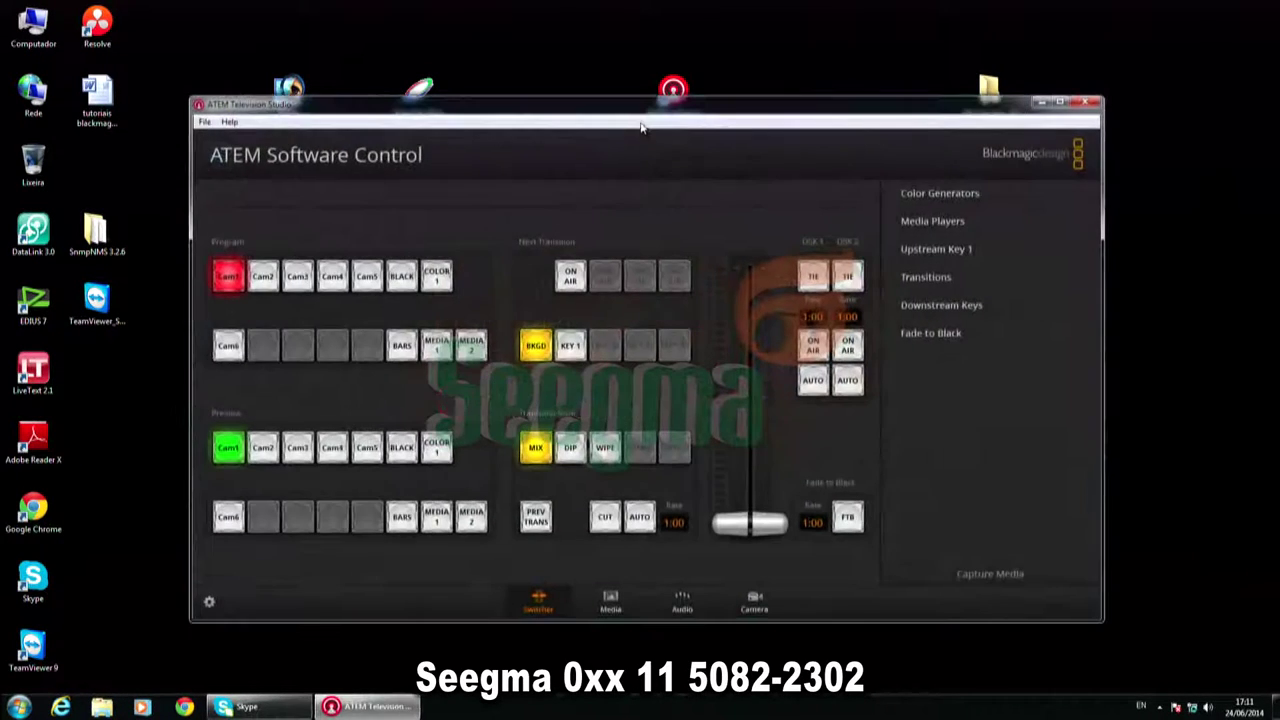
{"action": "mouse_move", "coordinate": [482, 107]}
{"action": "left_mouse_down"}
{"action": "mouse_move", "coordinate": [480, 49]}
{"action": "mouse_move", "coordinate": [424, 86]}
{"action": "mouse_move", "coordinate": [494, 105]}
{"action": "left_mouse_up"}
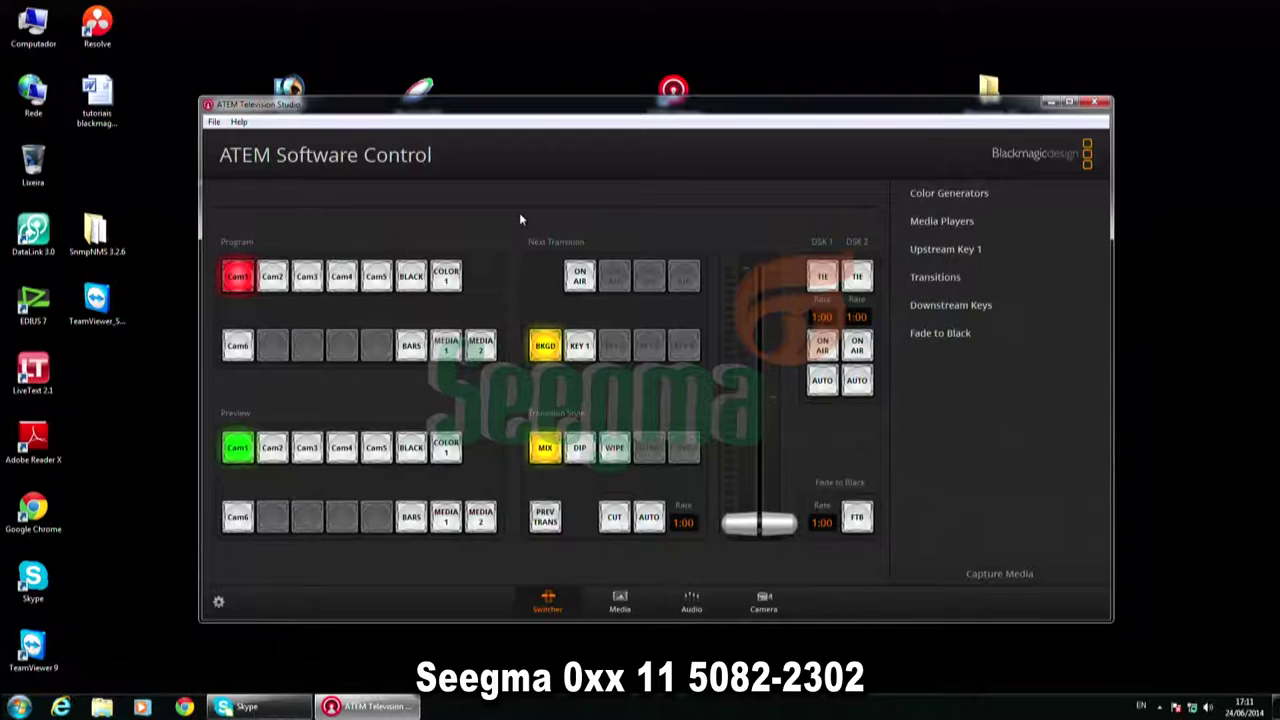
{"action": "left_click", "coordinate": [215, 122]}
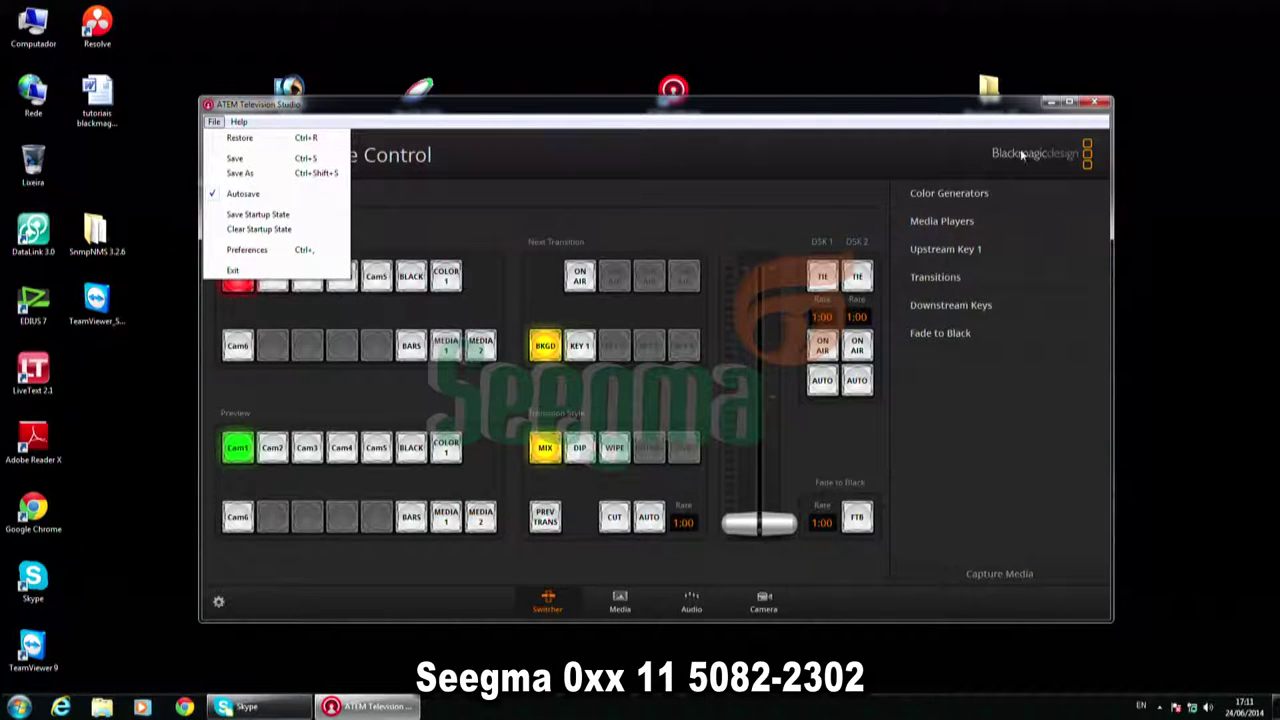
{"action": "left_click", "coordinate": [548, 203]}
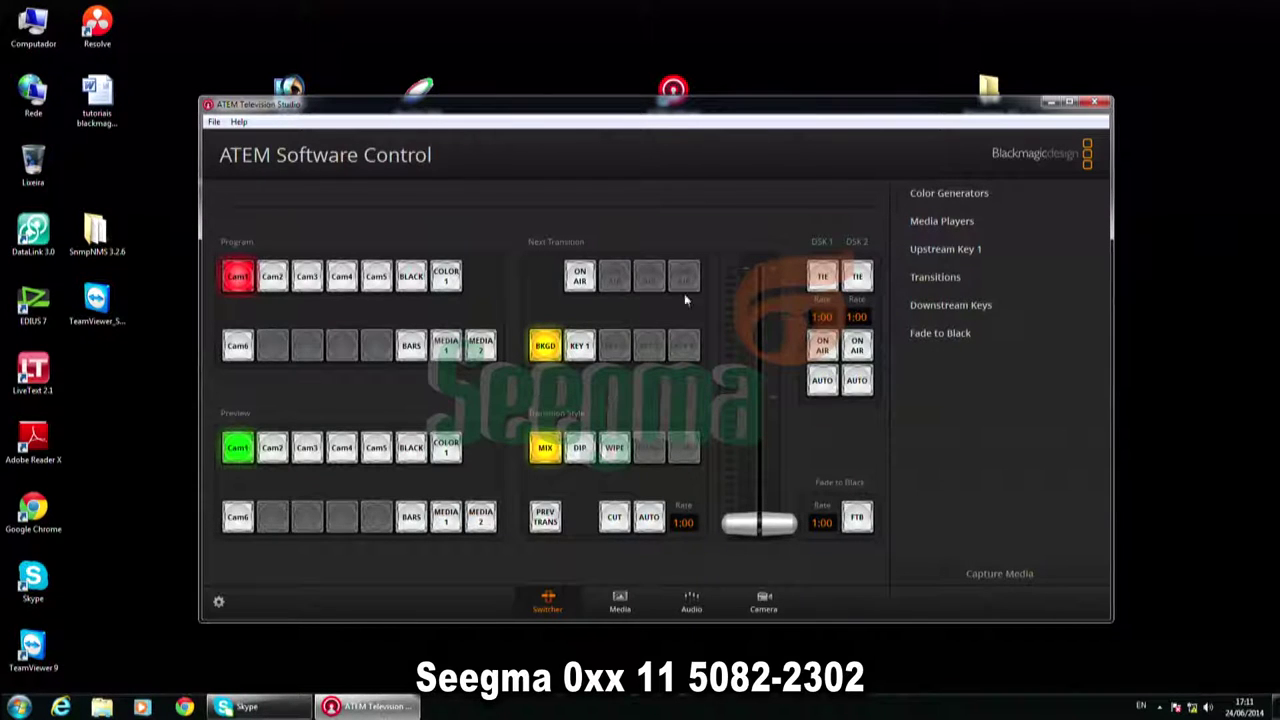
Step: Switch the program output to Cam2, to Cam3 and back to Cam1, and reposition the window on the desktop
{"action": "left_click", "coordinate": [273, 276]}
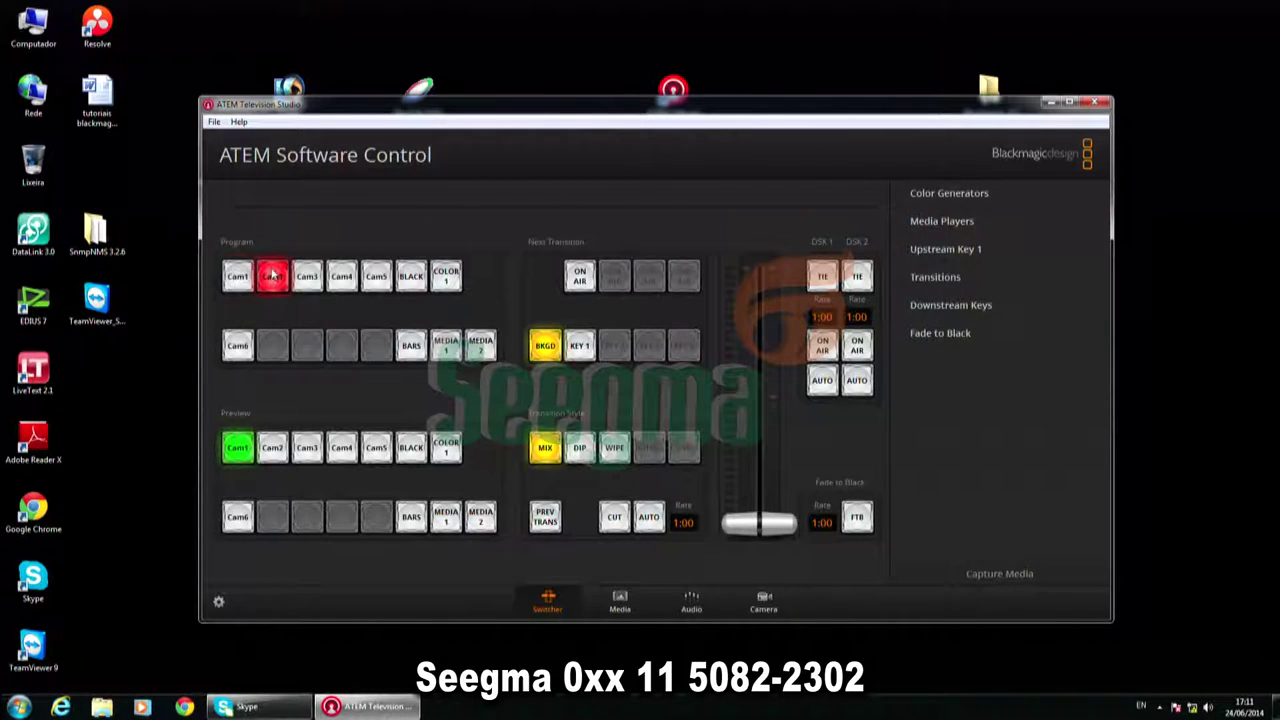
{"action": "left_click", "coordinate": [305, 277]}
{"action": "left_click", "coordinate": [226, 281]}
{"action": "left_click_drag", "start_coordinate": [419, 111], "coordinate": [359, 80]}
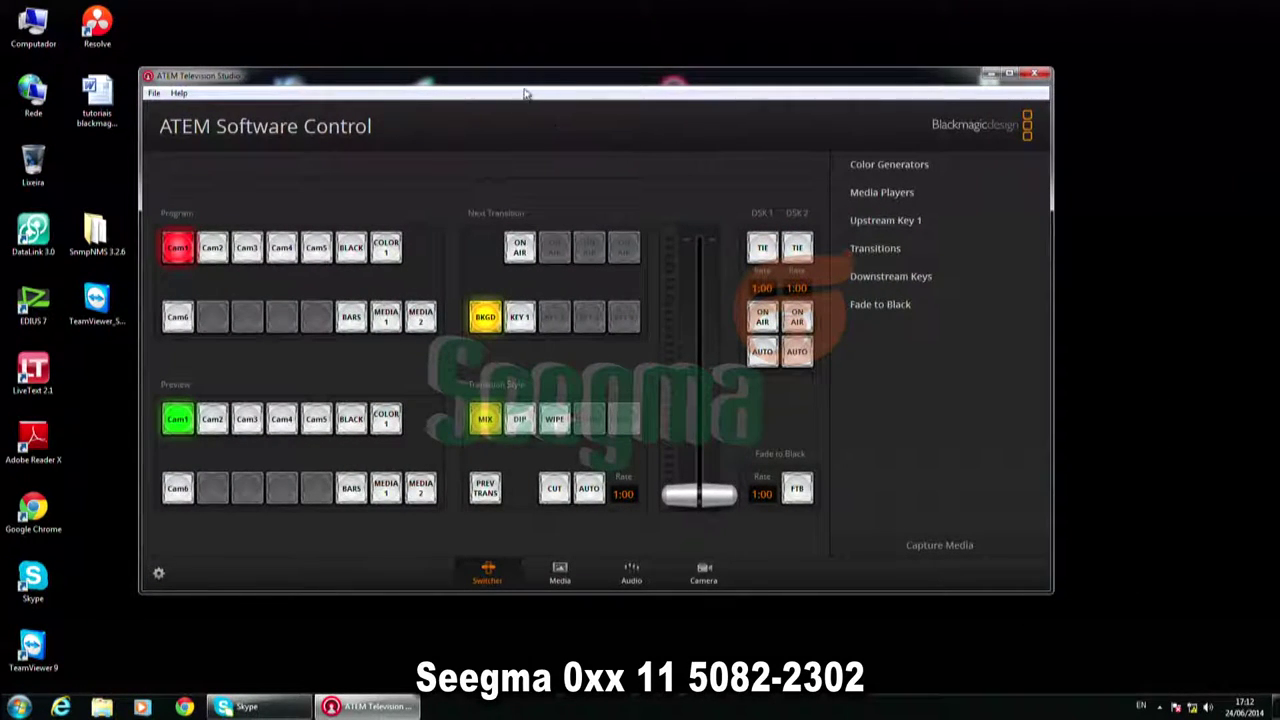
{"action": "left_click_drag", "start_coordinate": [533, 84], "coordinate": [560, 74]}
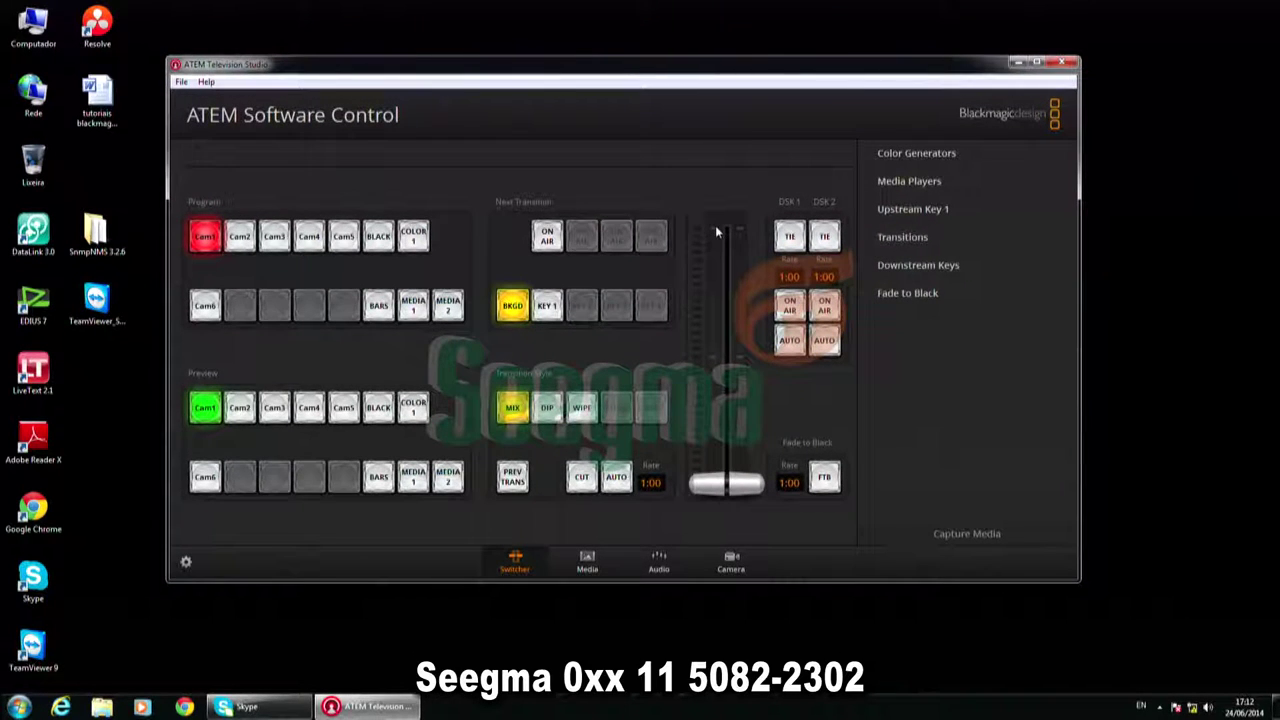
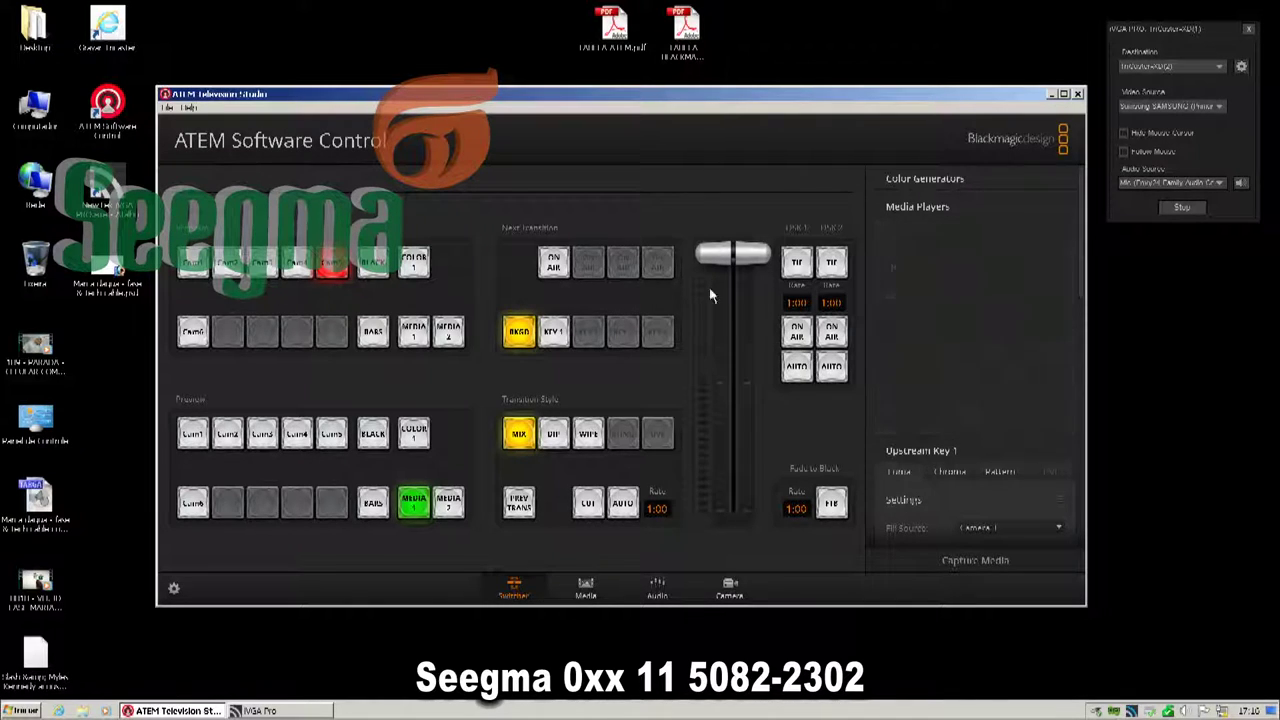
Step: Collapse the expanded palettes, check the available video standards in the general switcher settings, and close the settings
{"action": "left_click", "coordinate": [912, 240]}
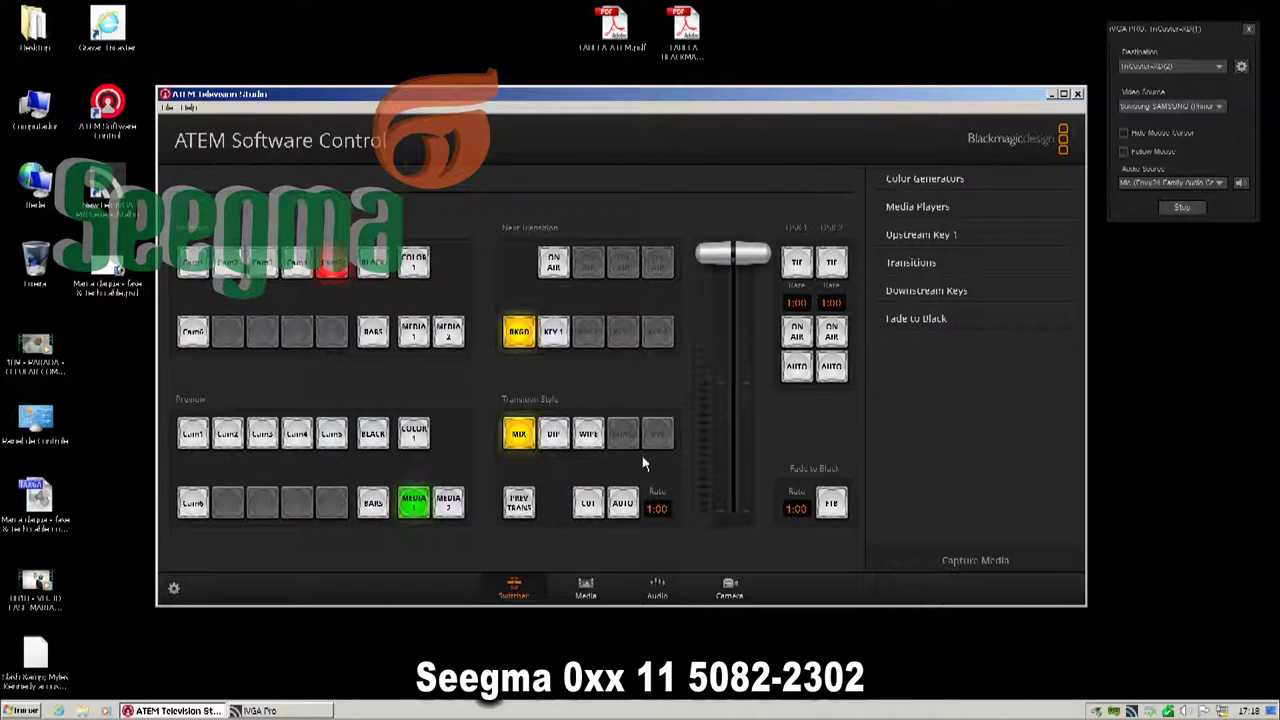
{"action": "left_click", "coordinate": [174, 590]}
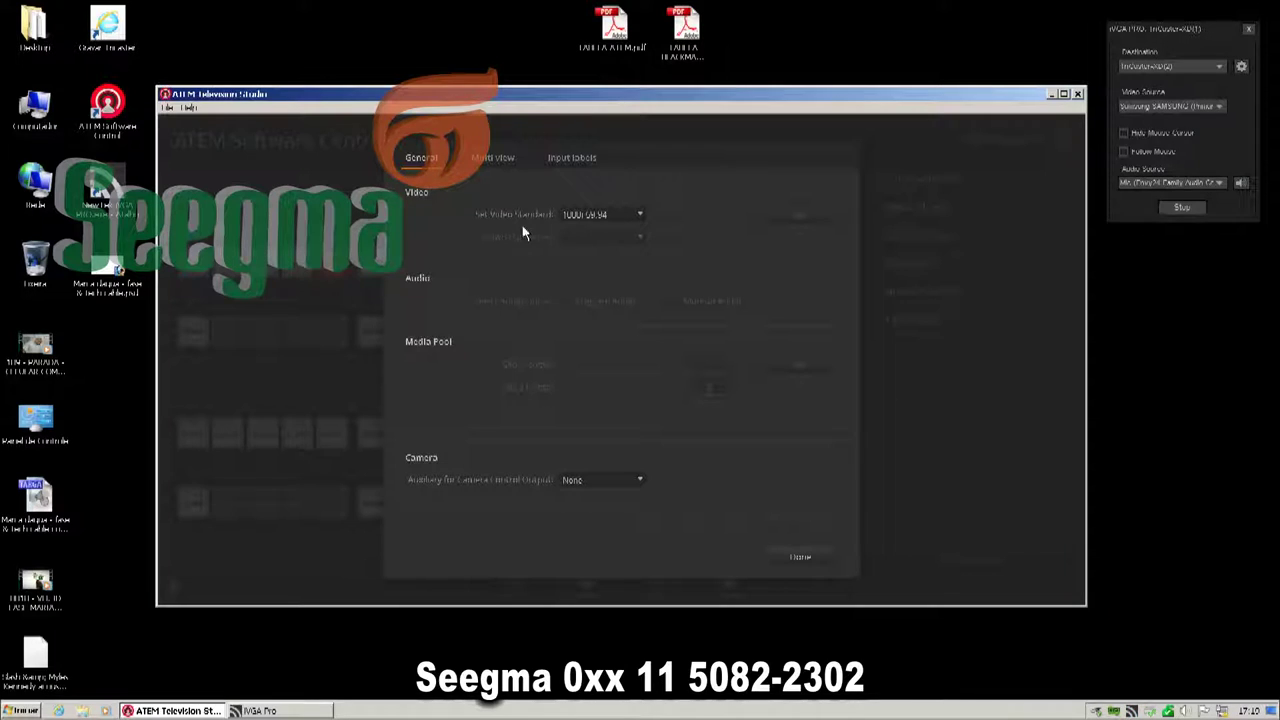
{"action": "left_click", "coordinate": [639, 216]}
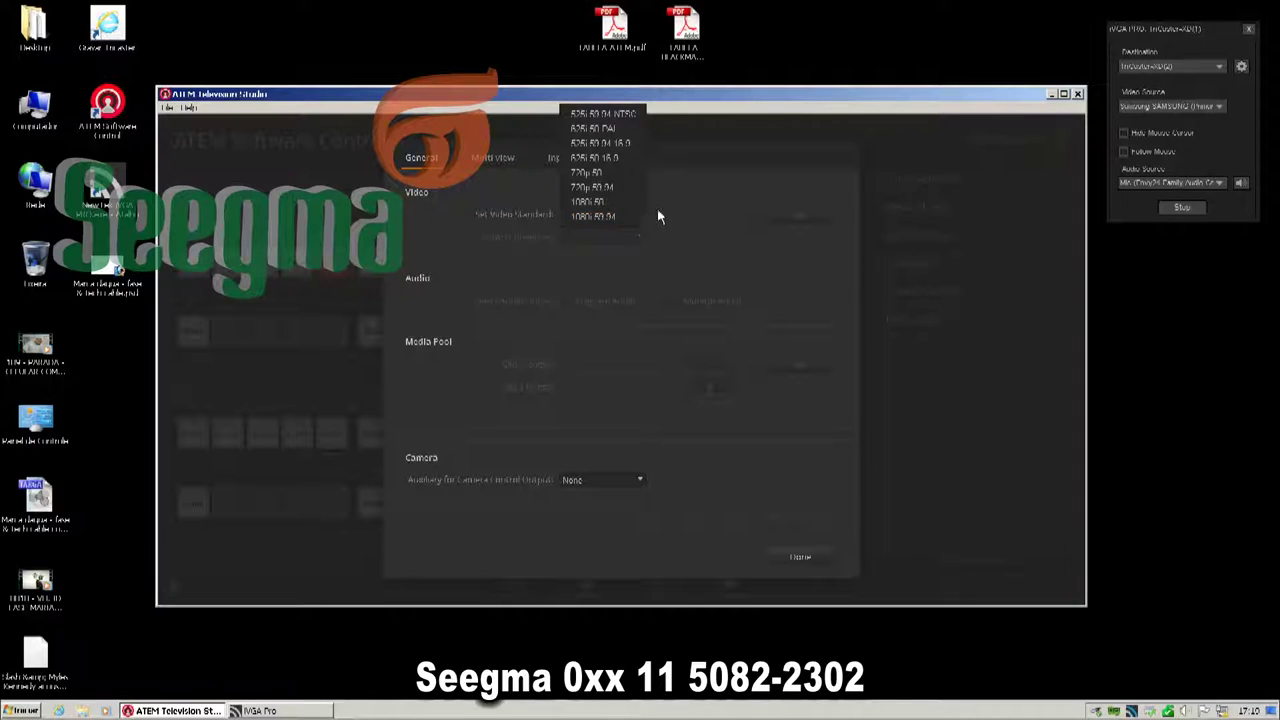
{"action": "left_click", "coordinate": [669, 204]}
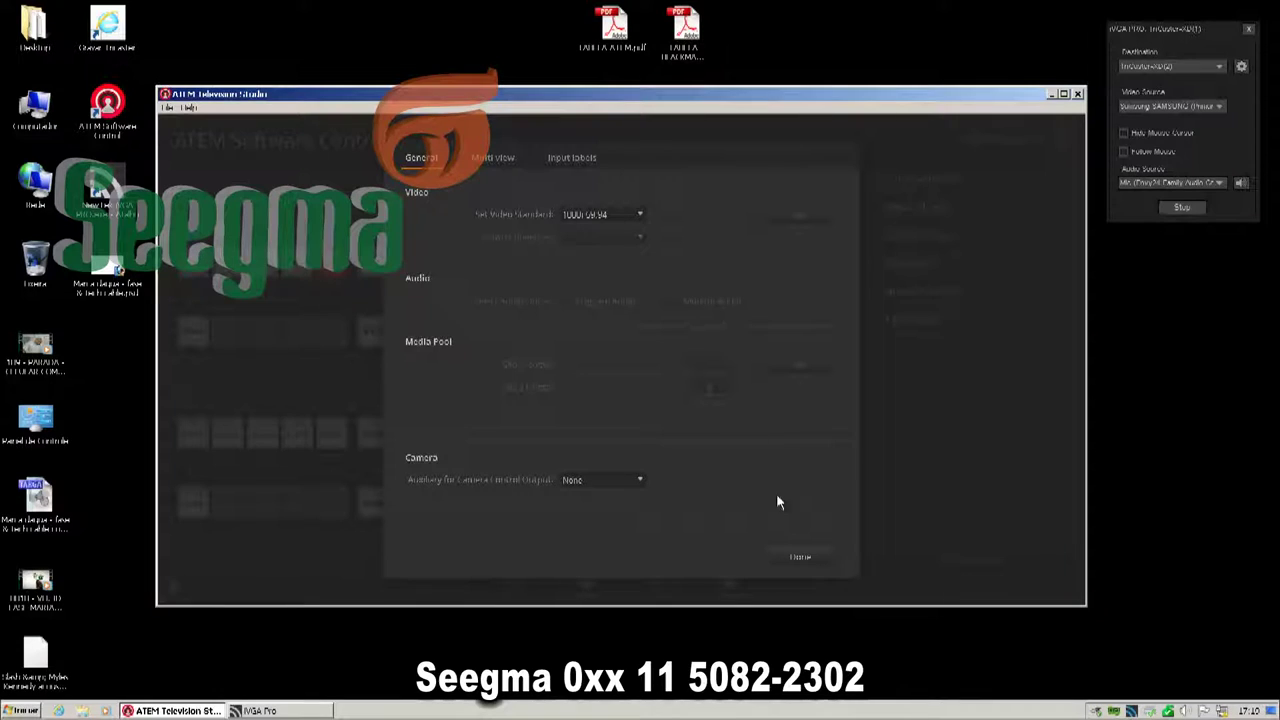
{"action": "left_click", "coordinate": [813, 563]}
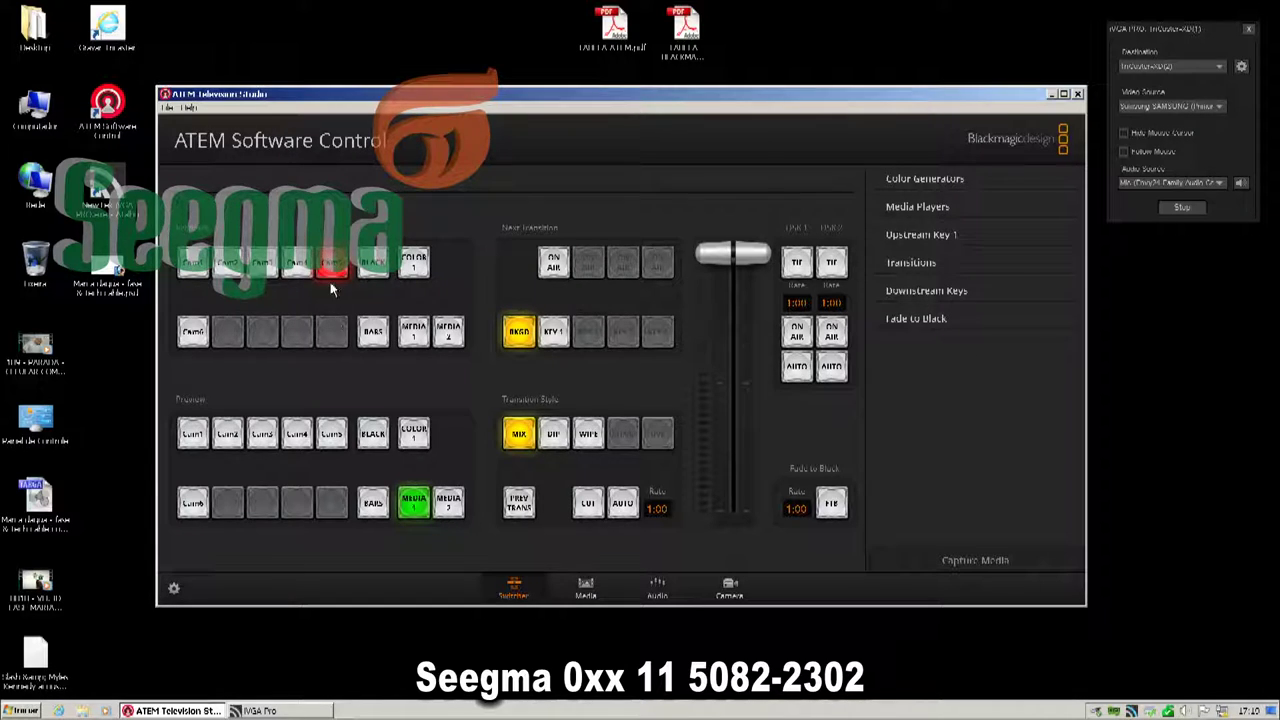
Step: Swap Cam5 and Media 1 between program and preview using two cuts and several automatic Mix transitions
{"action": "left_click", "coordinate": [590, 510]}
{"action": "left_click", "coordinate": [590, 510]}
{"action": "left_click", "coordinate": [622, 505]}
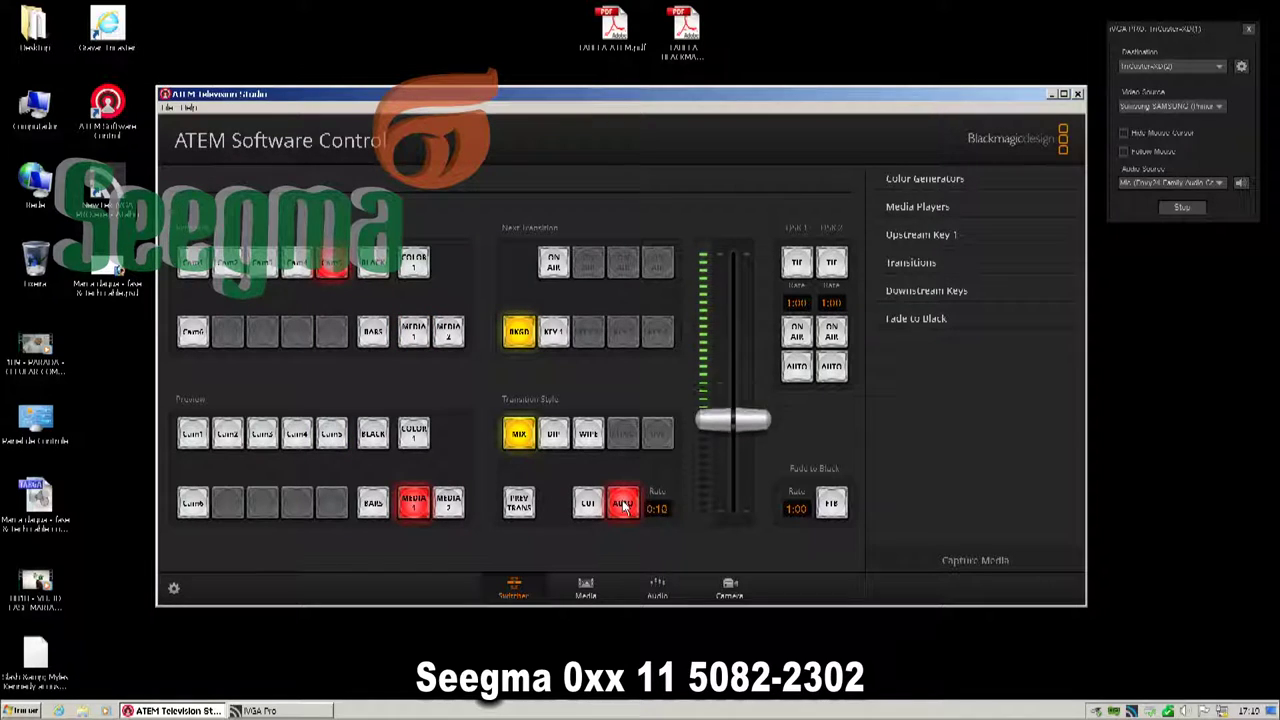
{"action": "left_click", "coordinate": [622, 505]}
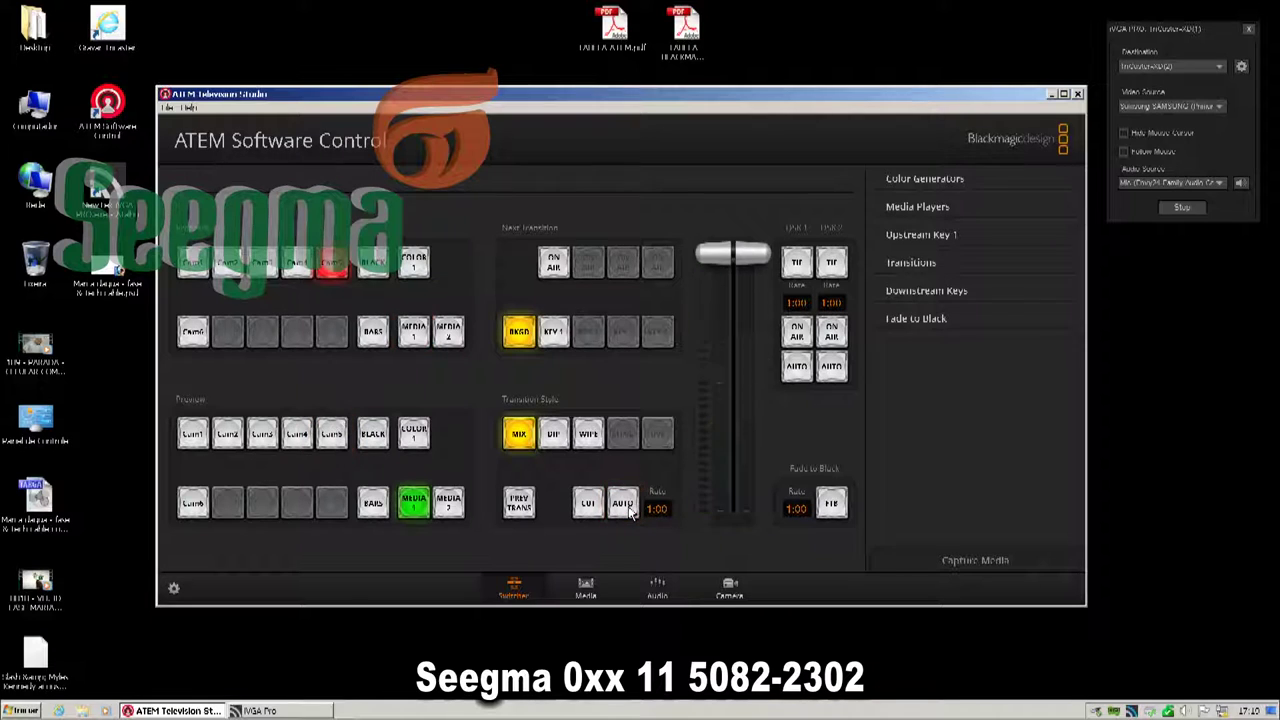
{"action": "left_click", "coordinate": [622, 505]}
Step: Run further automatic Mix transitions between Cam5 and Media 1 from the keyboard, with one direct cut among them
{"action": "key", "text": "Return"}
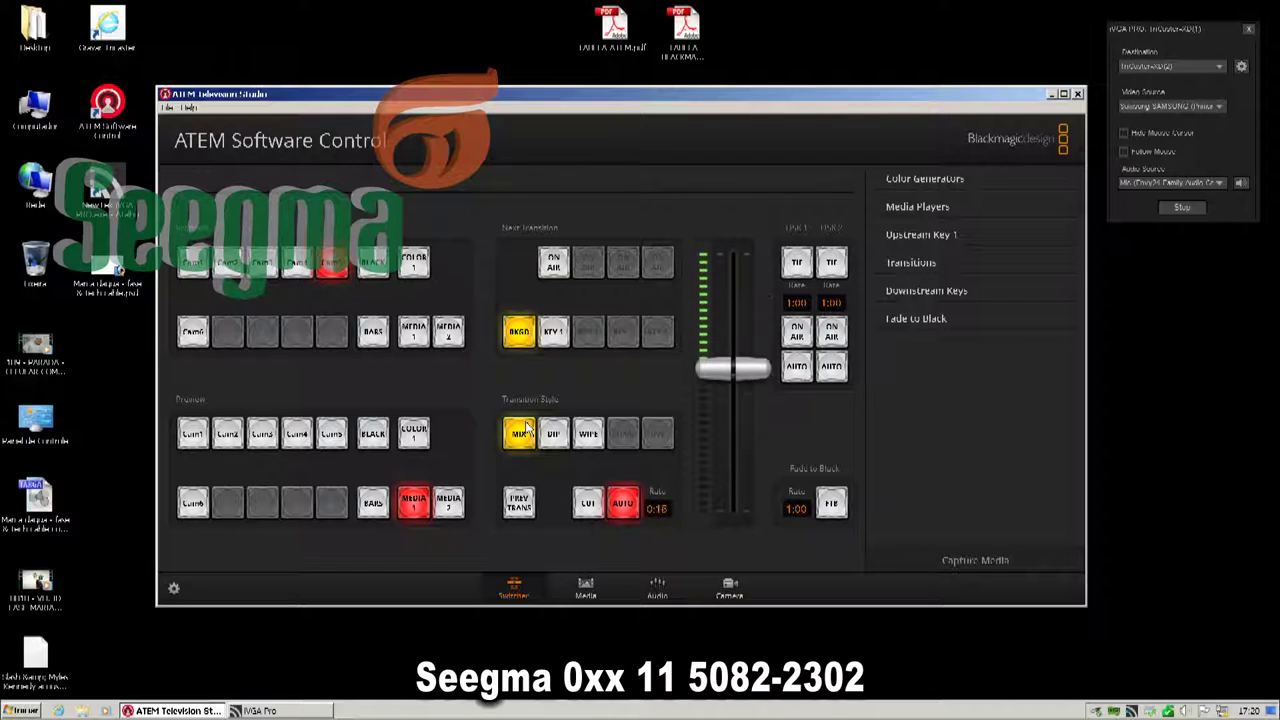
{"action": "key", "text": "Return"}
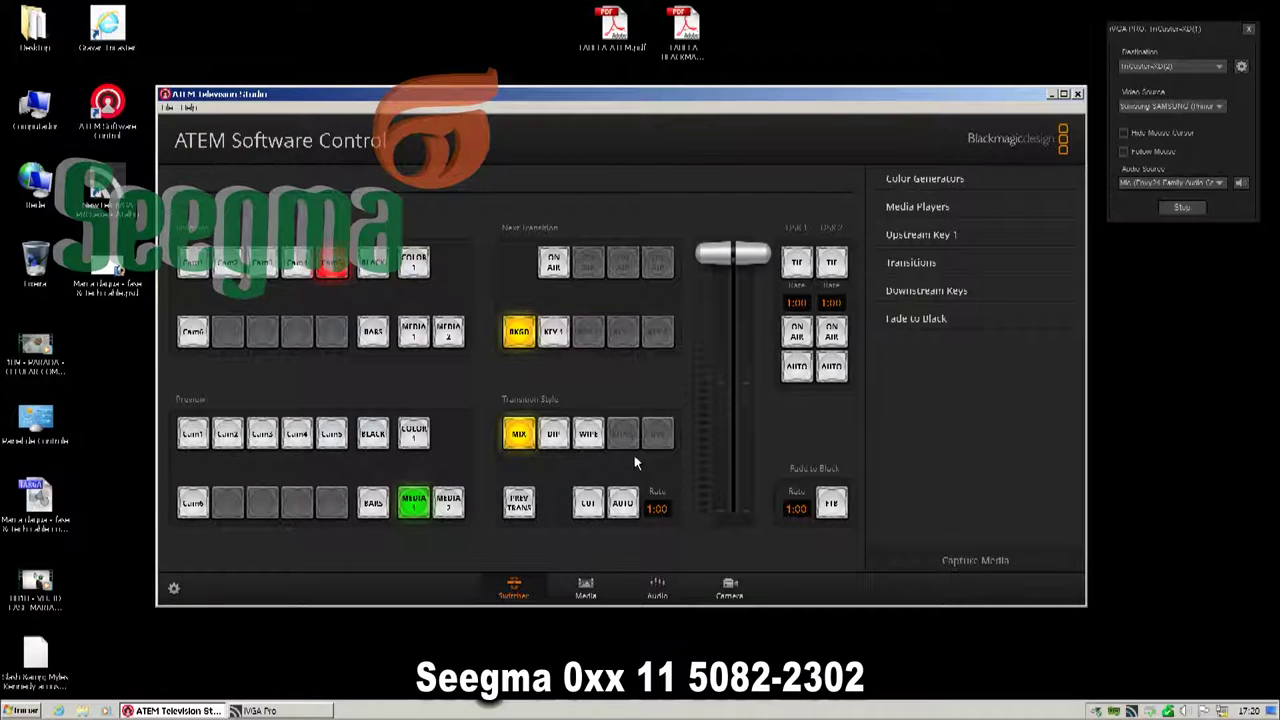
{"action": "key", "text": "space"}
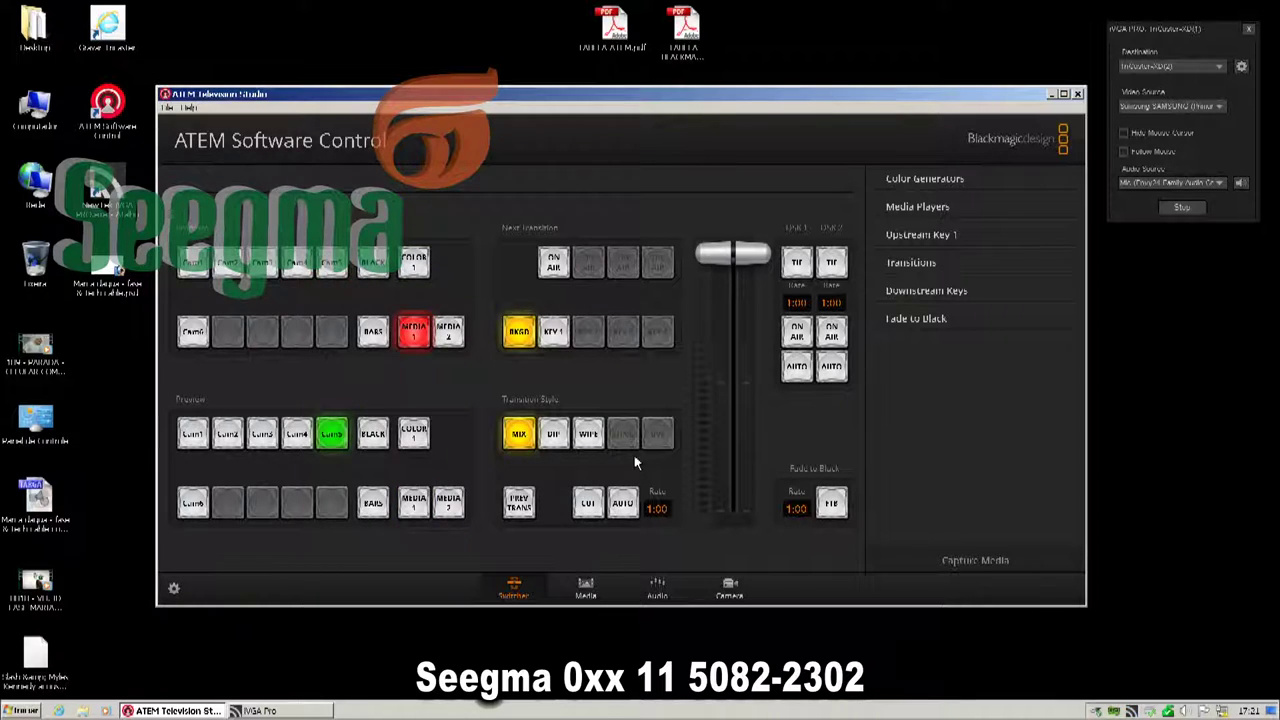
{"action": "key", "text": "Return"}
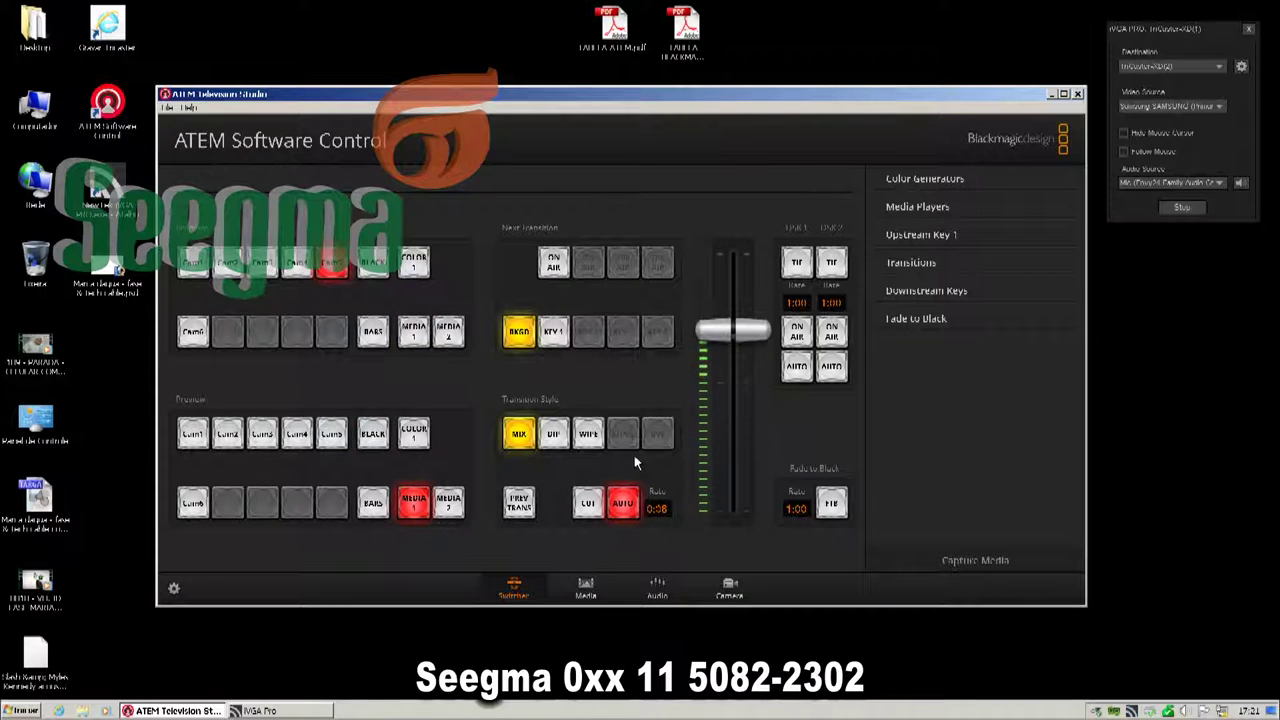
{"action": "key", "text": "Return"}
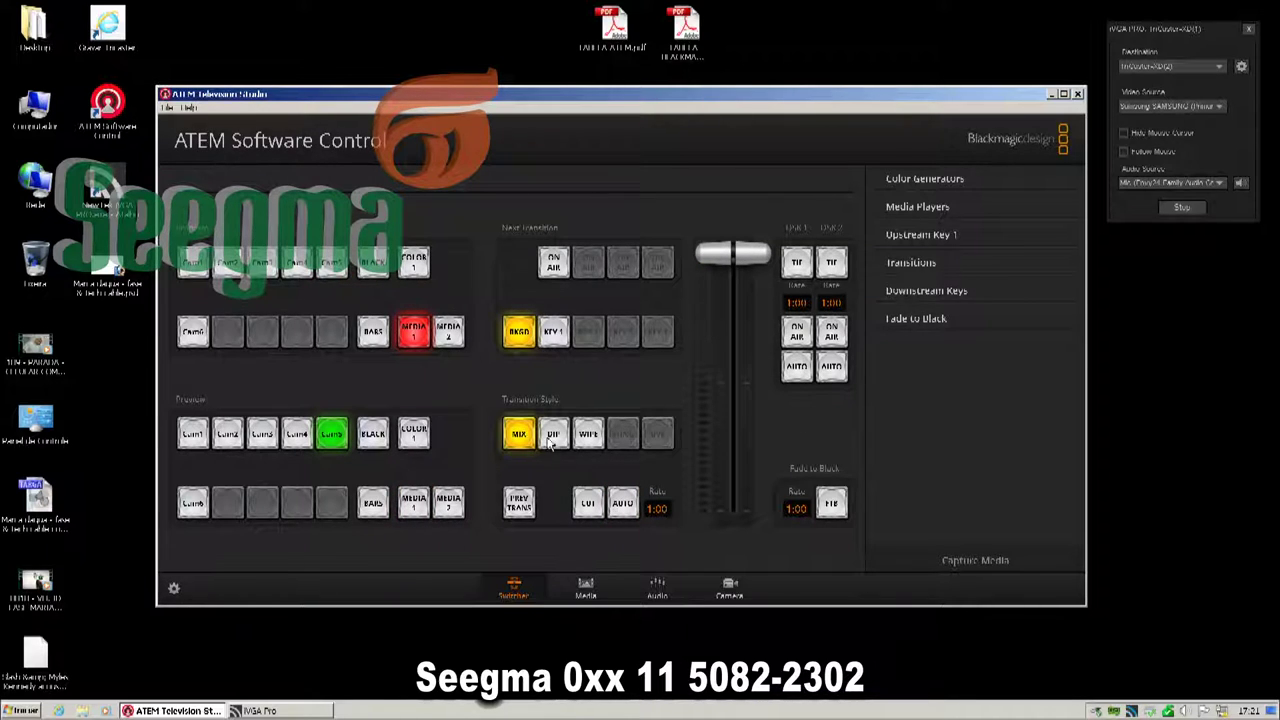
{"action": "key", "text": "Return"}
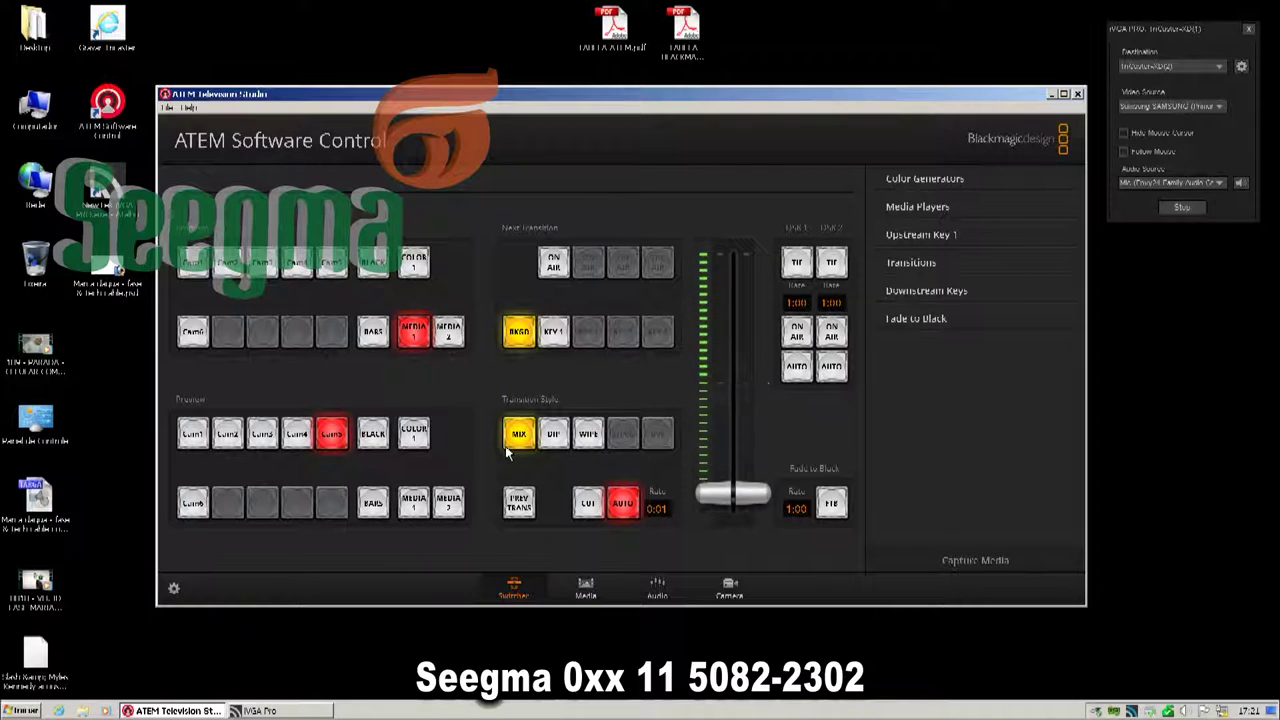
{"action": "key", "text": "Return"}
Step: Set the transition style to Dip and run repeated automatic transitions between Cam5 and Media 1
{"action": "left_click", "coordinate": [553, 438]}
{"action": "key", "text": "Return"}
{"action": "key", "text": "Return"}
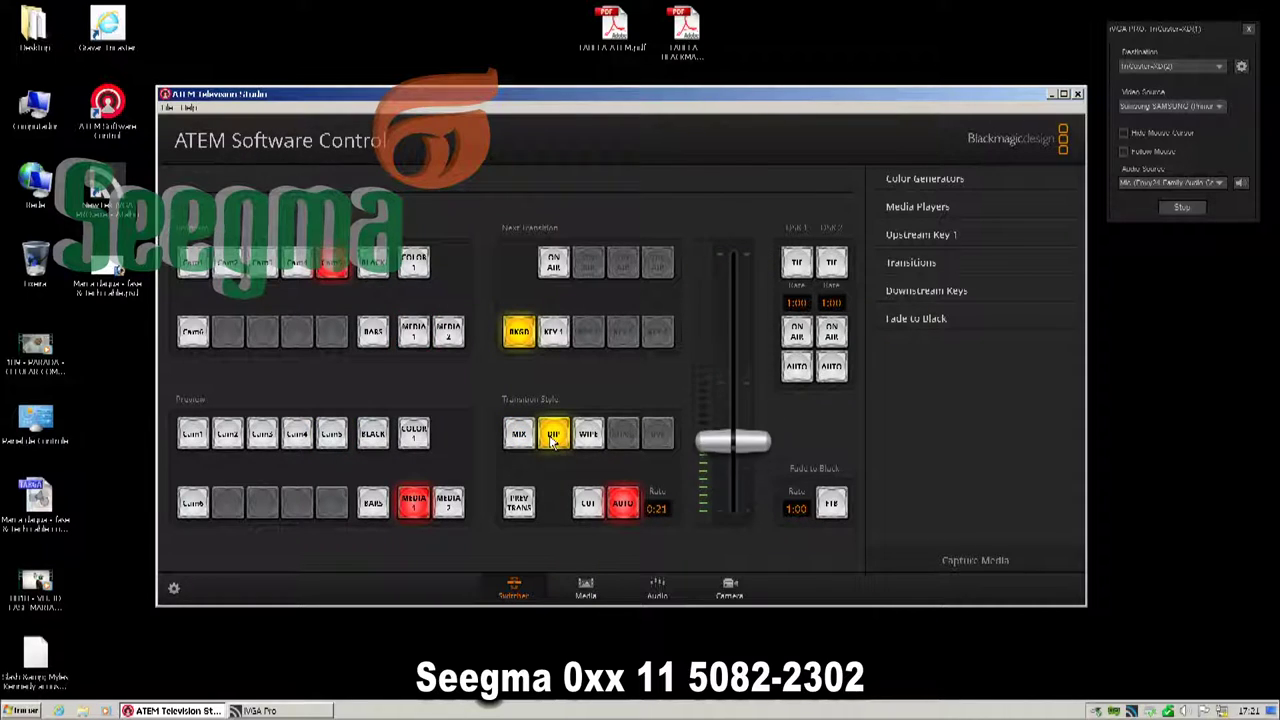
{"action": "key", "text": "Return"}
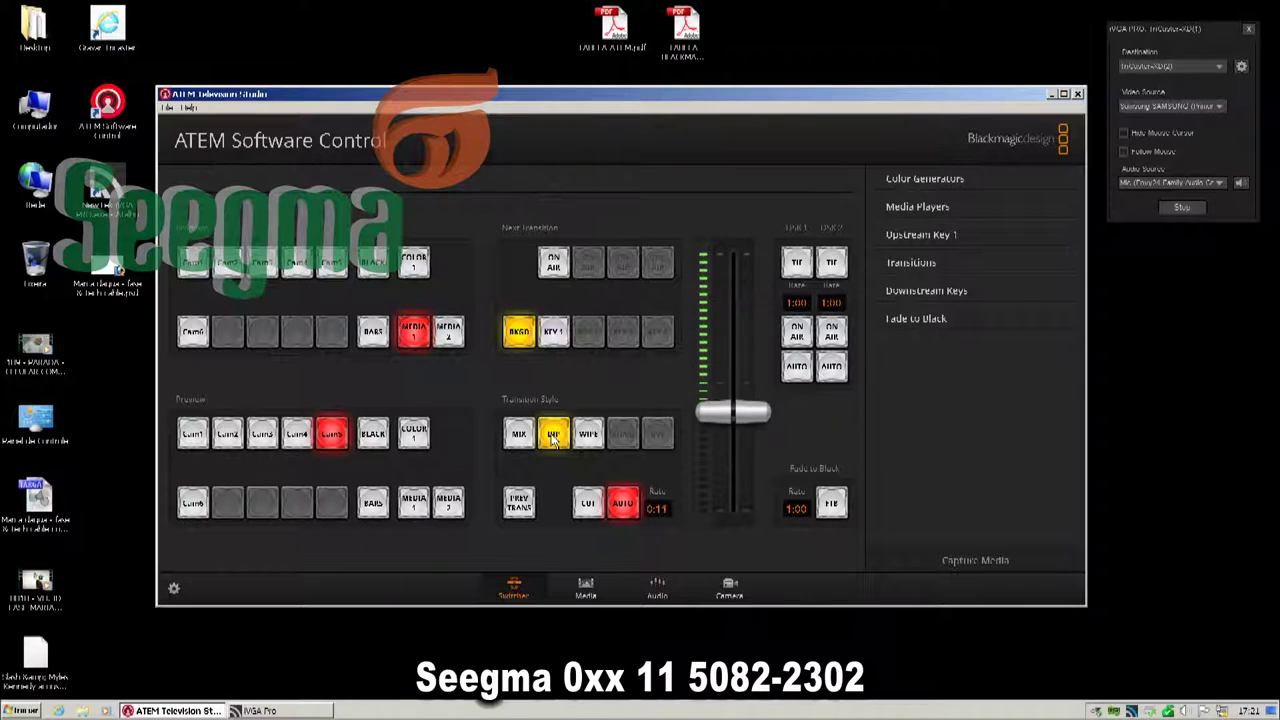
{"action": "key", "text": "Return"}
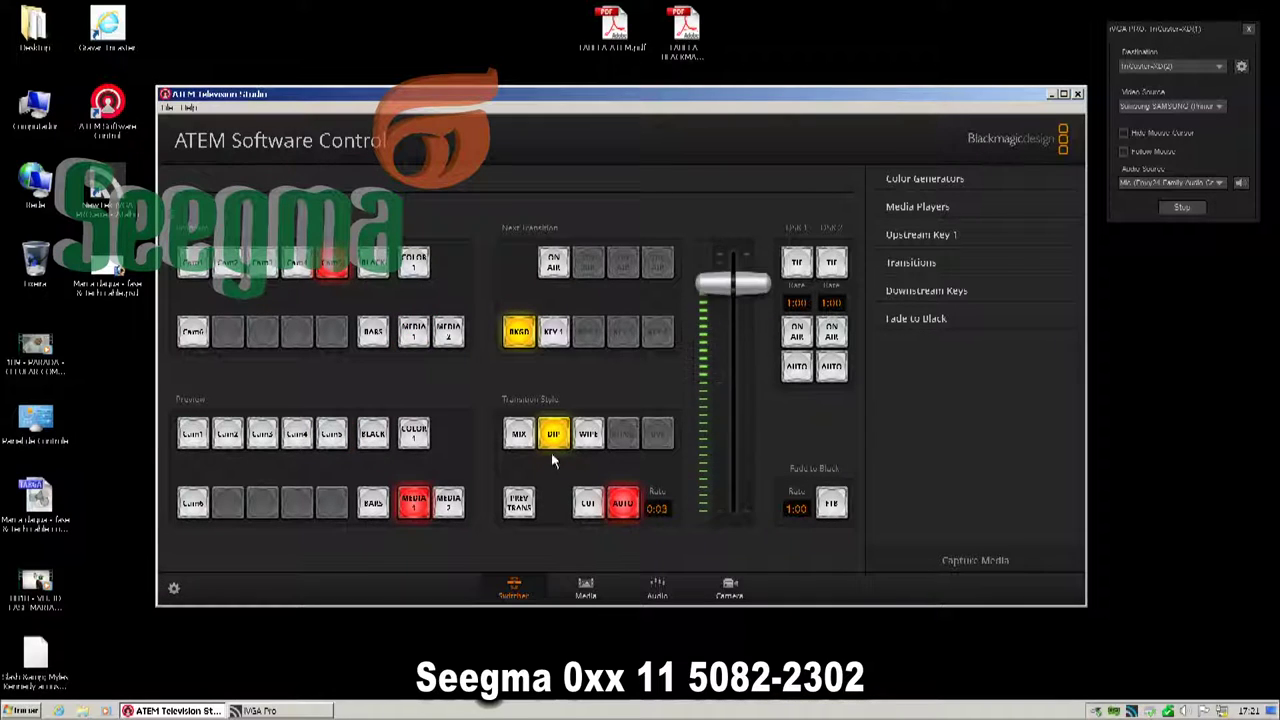
{"action": "key", "text": "Return"}
{"action": "key", "text": "Return"}
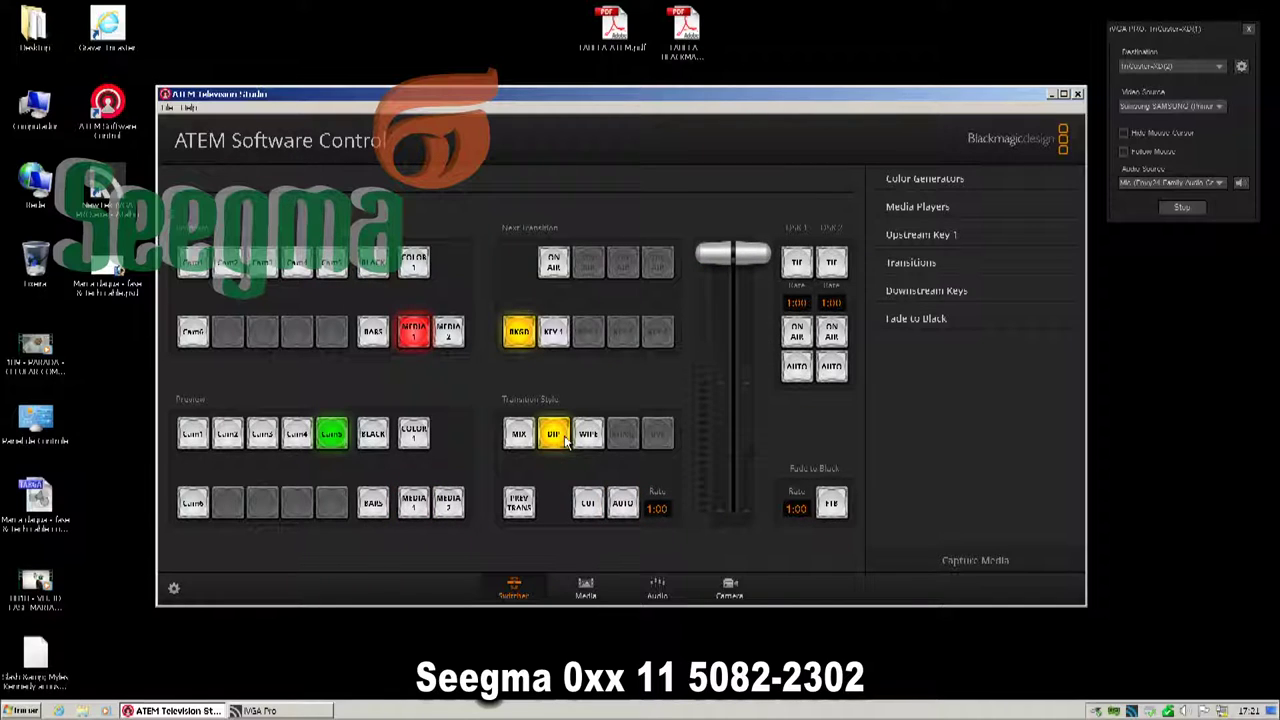
Step: Set the transition style to Wipe and run automatic transitions between Media 1 and Cam5
{"action": "left_click", "coordinate": [588, 438]}
{"action": "key", "text": "Return"}
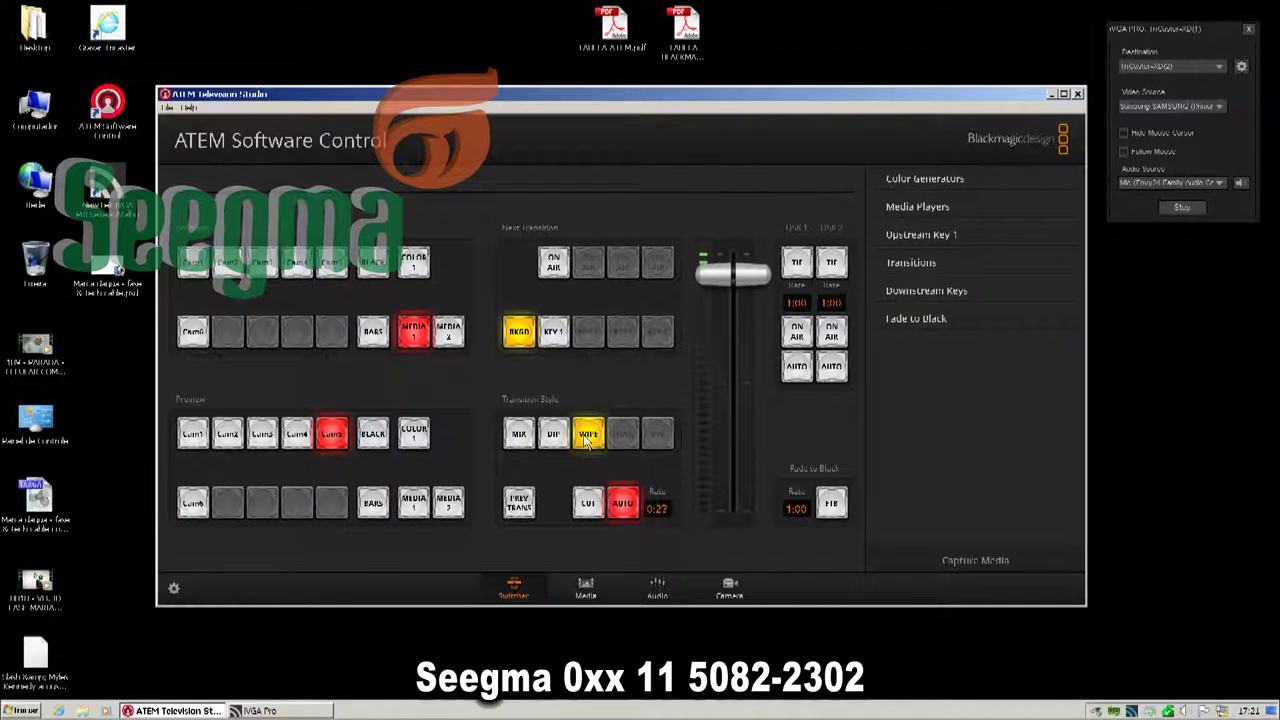
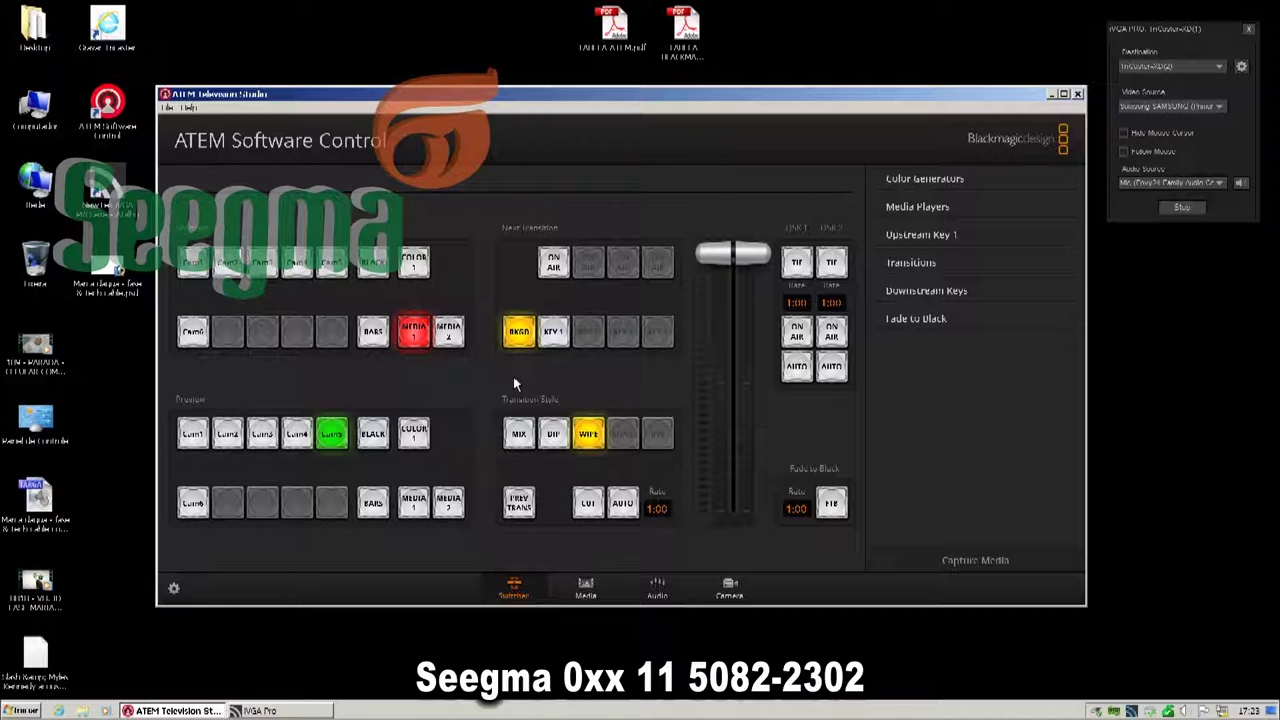
{"action": "key", "text": "Return"}
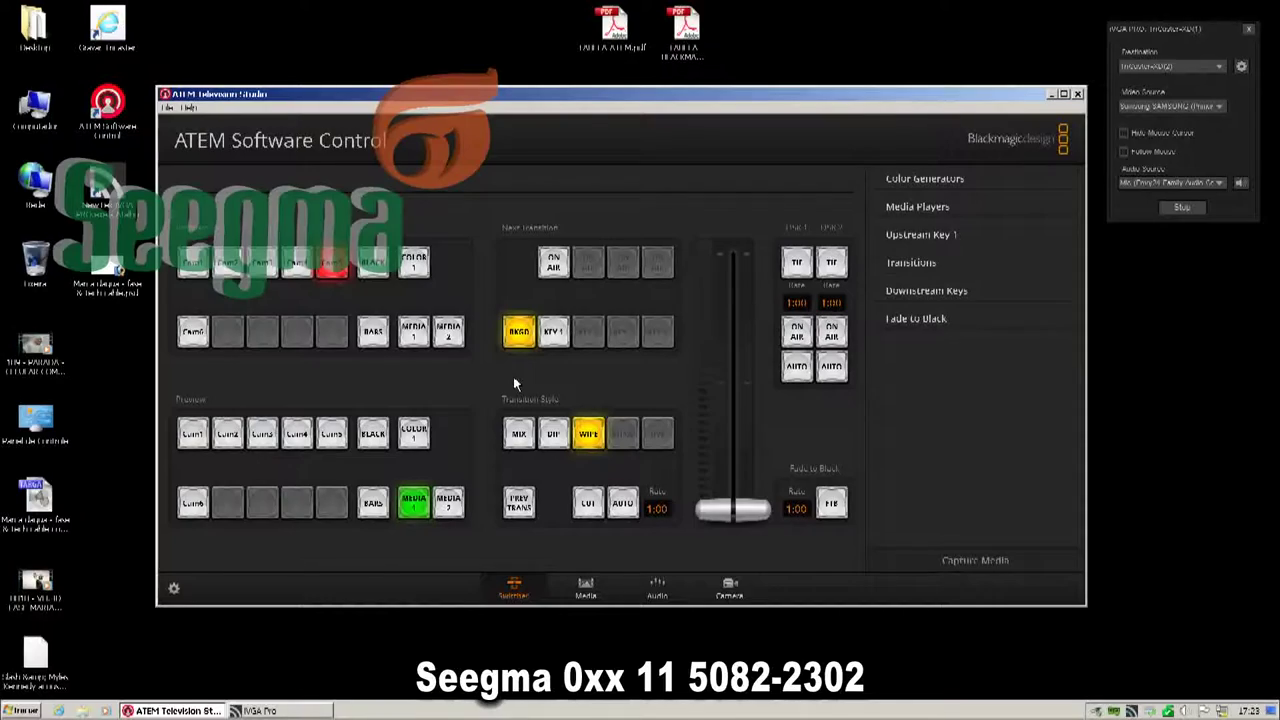
Step: Run two more automatic Wipe transitions, taking Media 1 to program and returning to Cam5
{"action": "key", "text": "Return"}
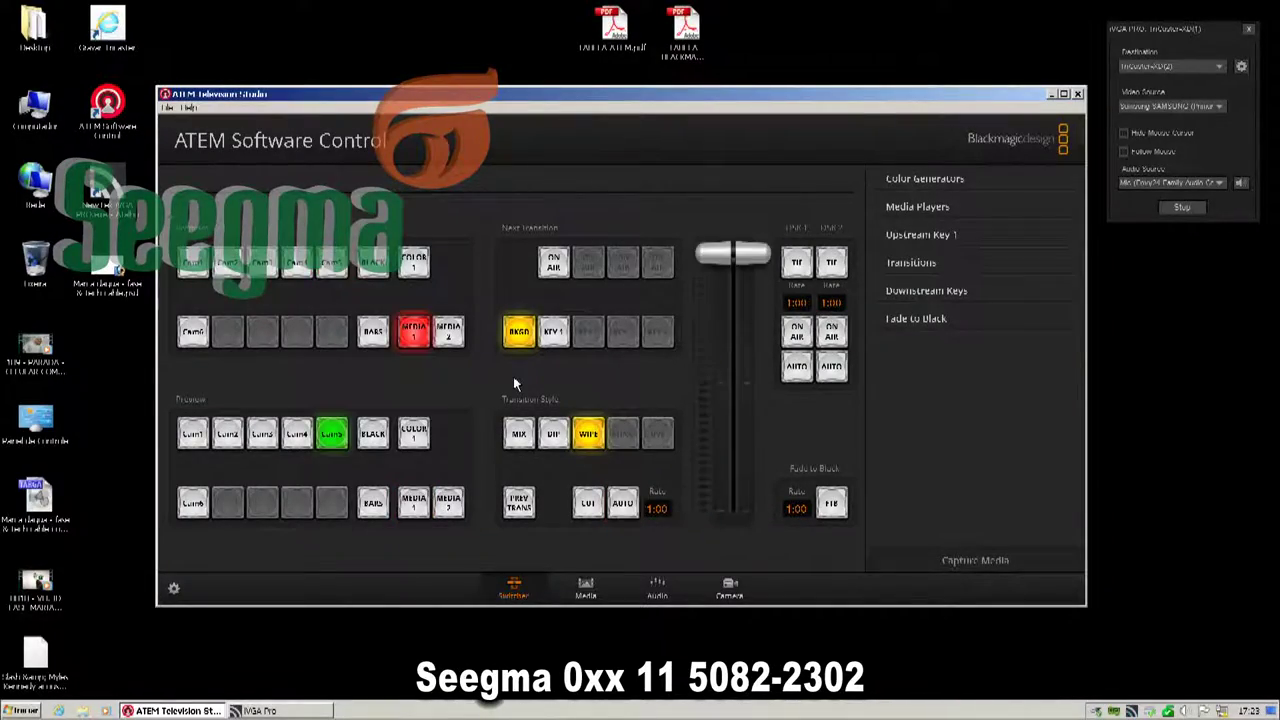
{"action": "key", "text": "Return"}
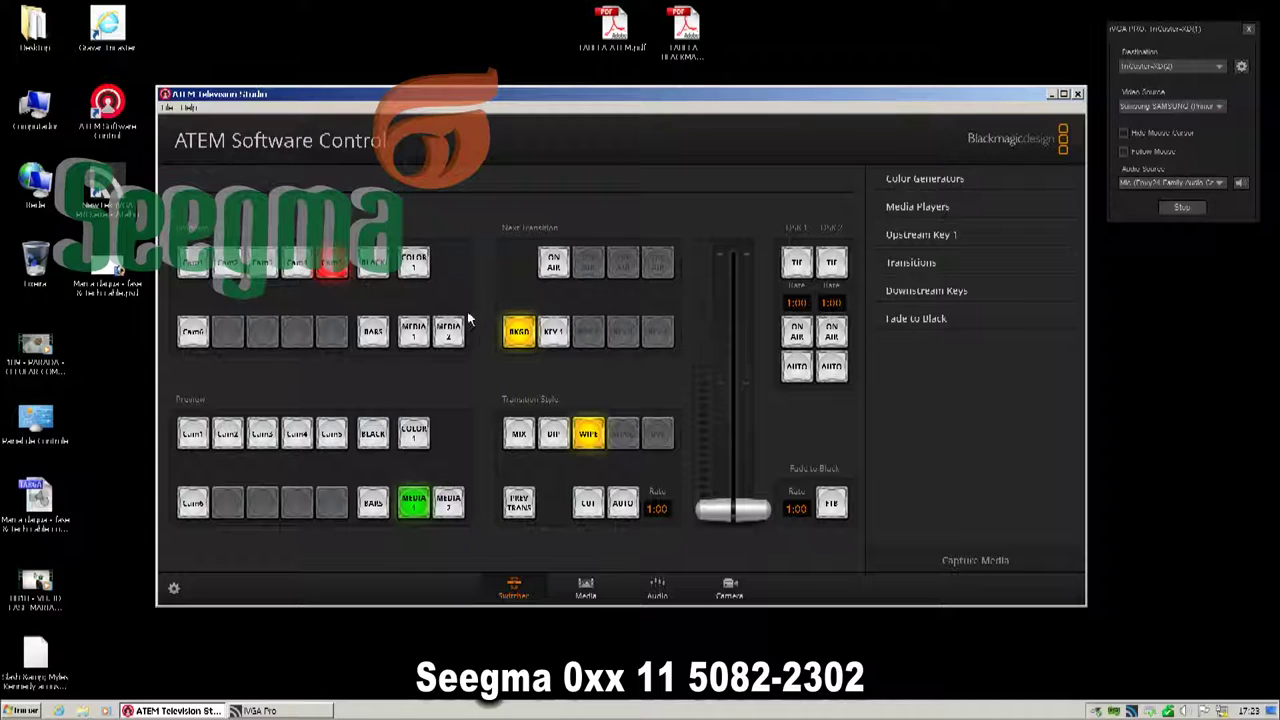
Step: Toggle upstream Key 1 on and off air repeatedly over Cam5, leaving it off air
{"action": "left_click", "coordinate": [558, 262]}
{"action": "left_click", "coordinate": [559, 262]}
{"action": "left_click", "coordinate": [558, 262]}
{"action": "left_click", "coordinate": [558, 262]}
{"action": "left_click", "coordinate": [558, 262]}
{"action": "left_click", "coordinate": [559, 262]}
{"action": "left_click", "coordinate": [555, 270]}
{"action": "left_click", "coordinate": [555, 270]}
{"action": "left_click", "coordinate": [555, 270]}
{"action": "left_click", "coordinate": [554, 270]}
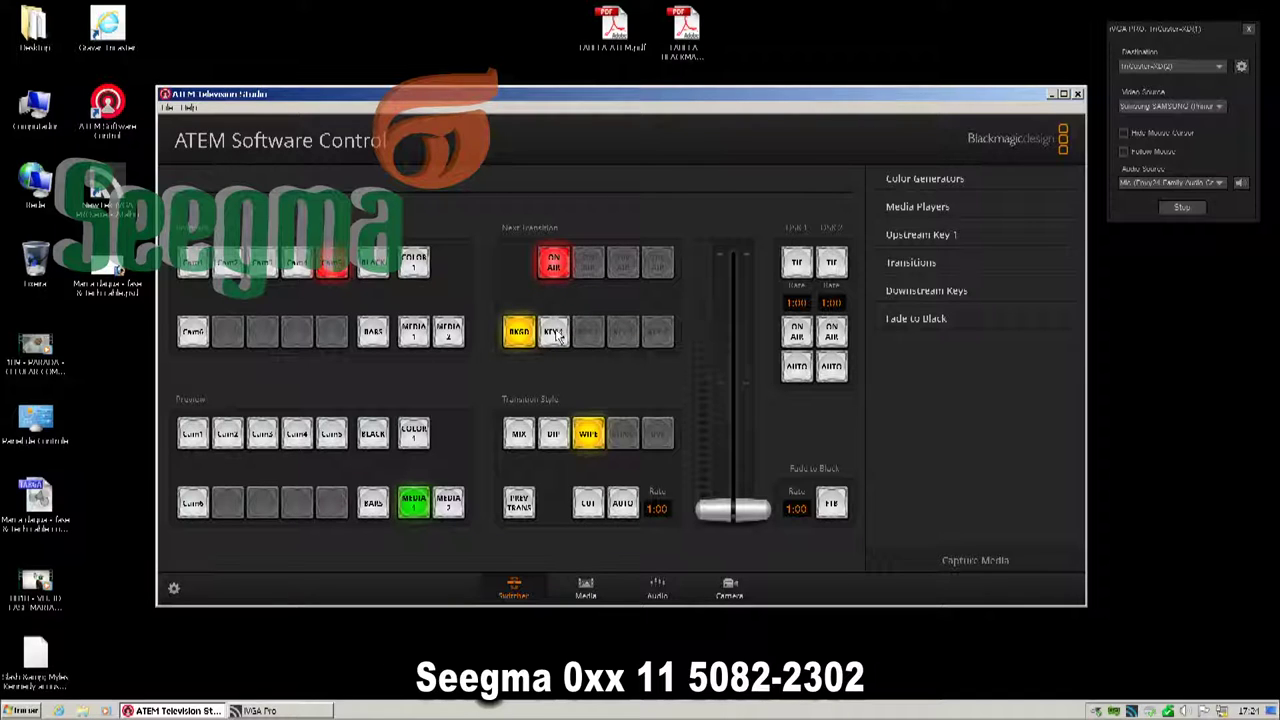
{"action": "left_click", "coordinate": [555, 268]}
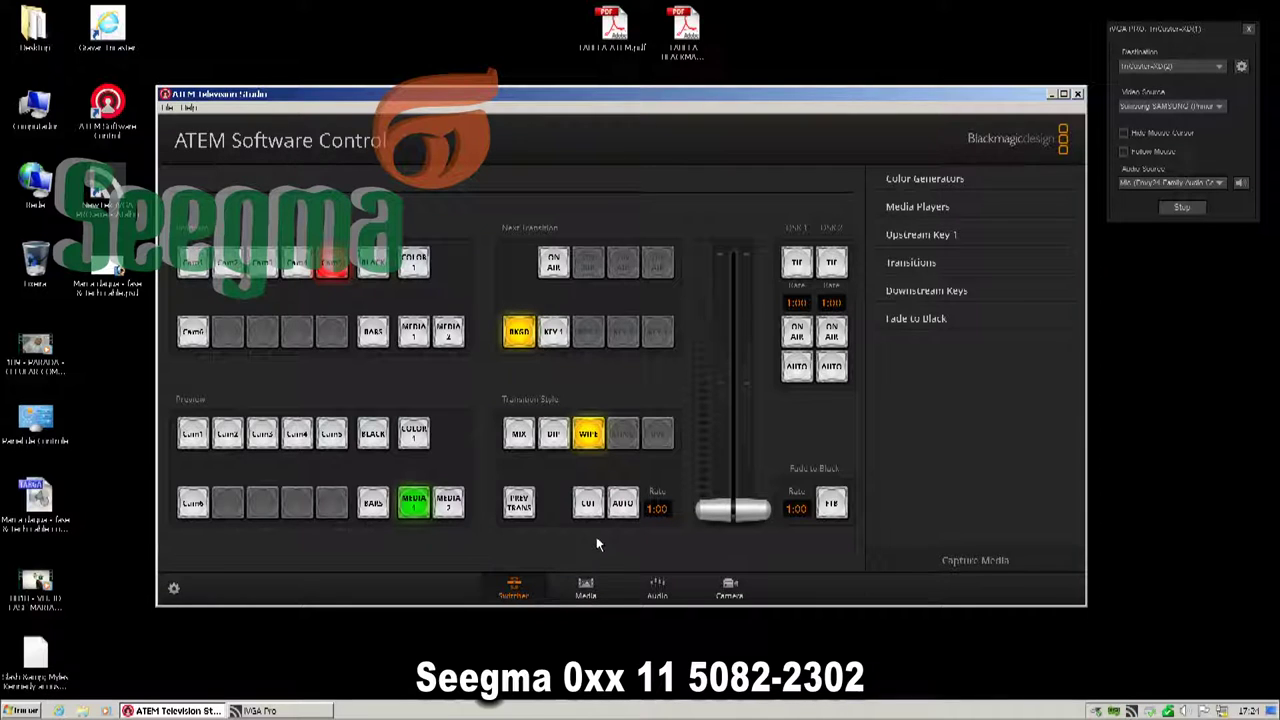
Step: Look through the still slots of the media pool and the stills assigned to both media players
{"action": "left_click", "coordinate": [586, 588]}
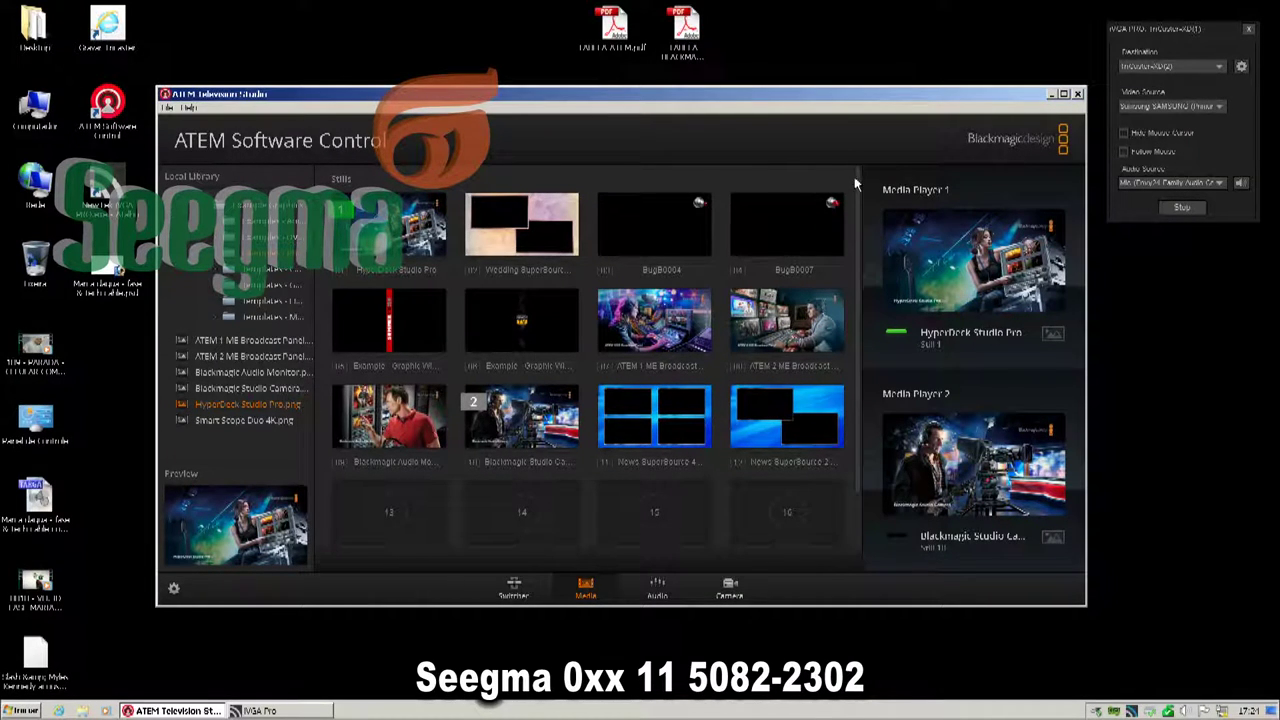
{"action": "left_click_drag", "start_coordinate": [860, 181], "coordinate": [868, 366]}
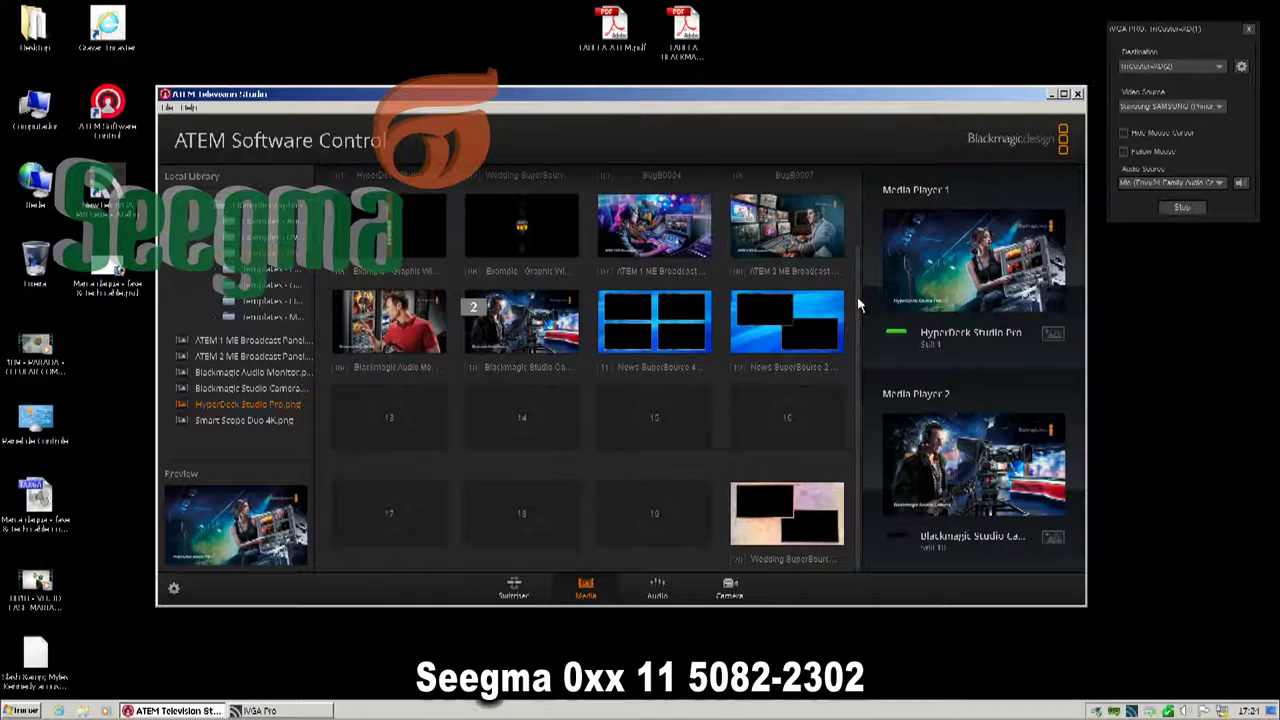
{"action": "left_click_drag", "start_coordinate": [858, 303], "coordinate": [858, 160]}
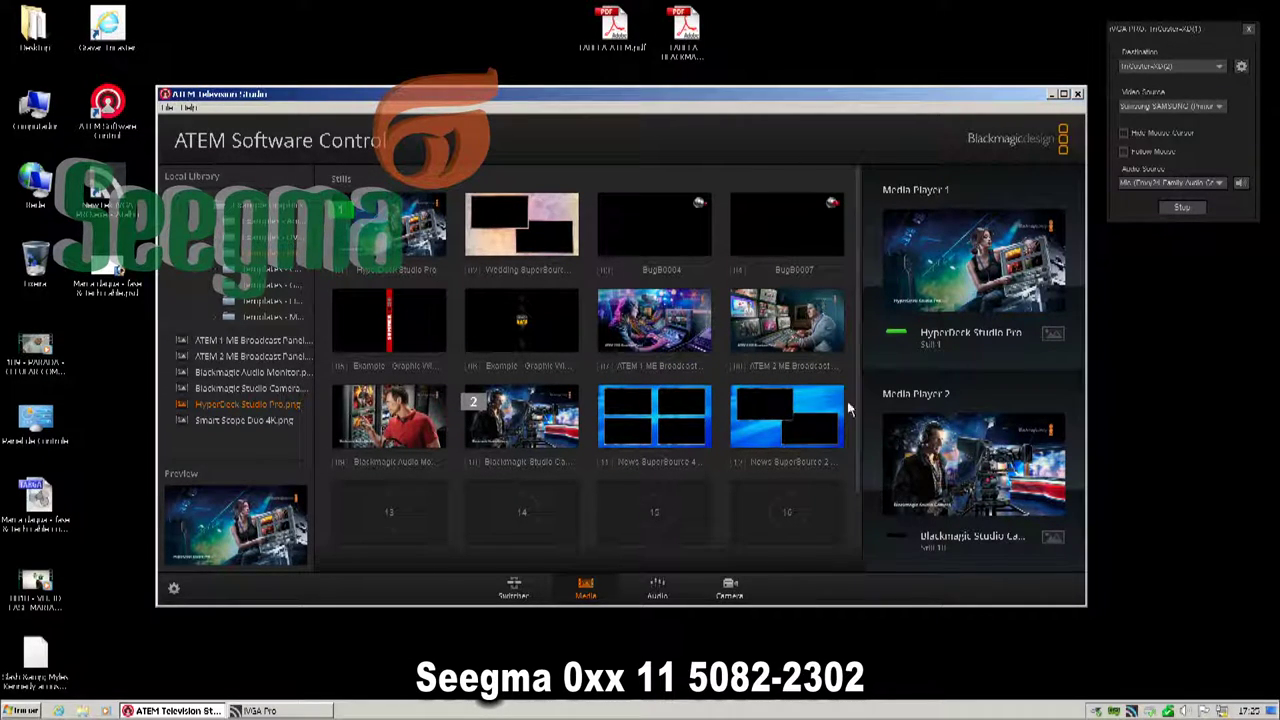
{"action": "left_click_drag", "start_coordinate": [857, 332], "coordinate": [854, 429]}
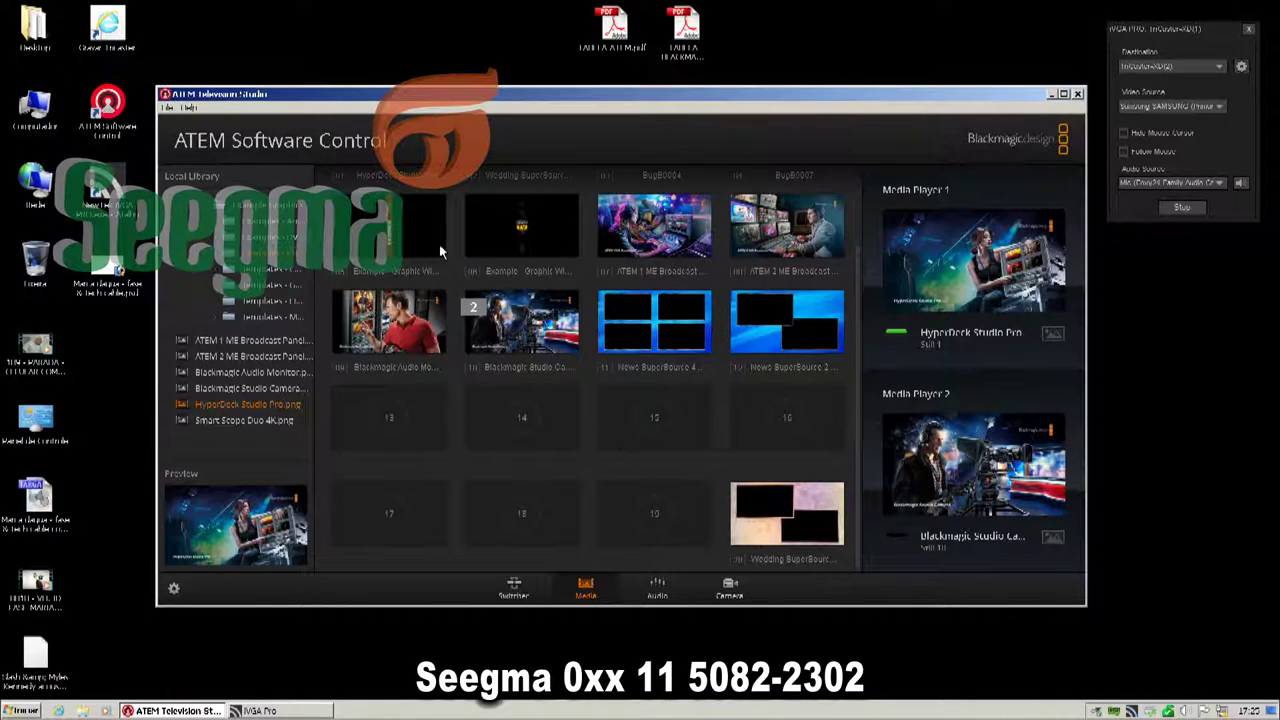
{"action": "left_click_drag", "start_coordinate": [858, 348], "coordinate": [866, 244]}
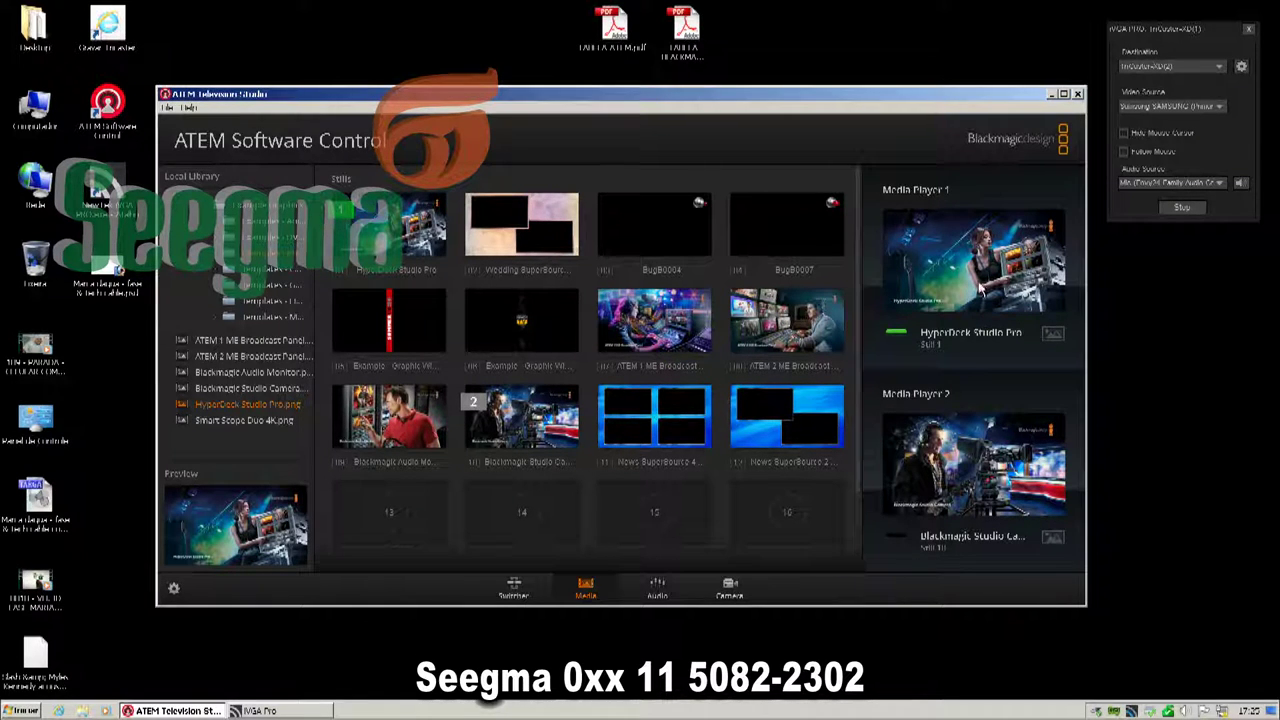
{"action": "mouse_move", "coordinate": [855, 215]}
{"action": "left_mouse_down"}
{"action": "mouse_move", "coordinate": [871, 371]}
{"action": "mouse_move", "coordinate": [871, 191]}
{"action": "mouse_move", "coordinate": [865, 363]}
{"action": "mouse_move", "coordinate": [868, 191]}
{"action": "mouse_move", "coordinate": [857, 229]}
{"action": "mouse_move", "coordinate": [857, 205]}
{"action": "left_mouse_up"}
Step: Browse the local library's folder tree down to the Blackmagic Design Example Graphics folders
{"action": "scroll", "coordinate": [310, 240], "scroll_direction": "down", "scroll_amount": 3}
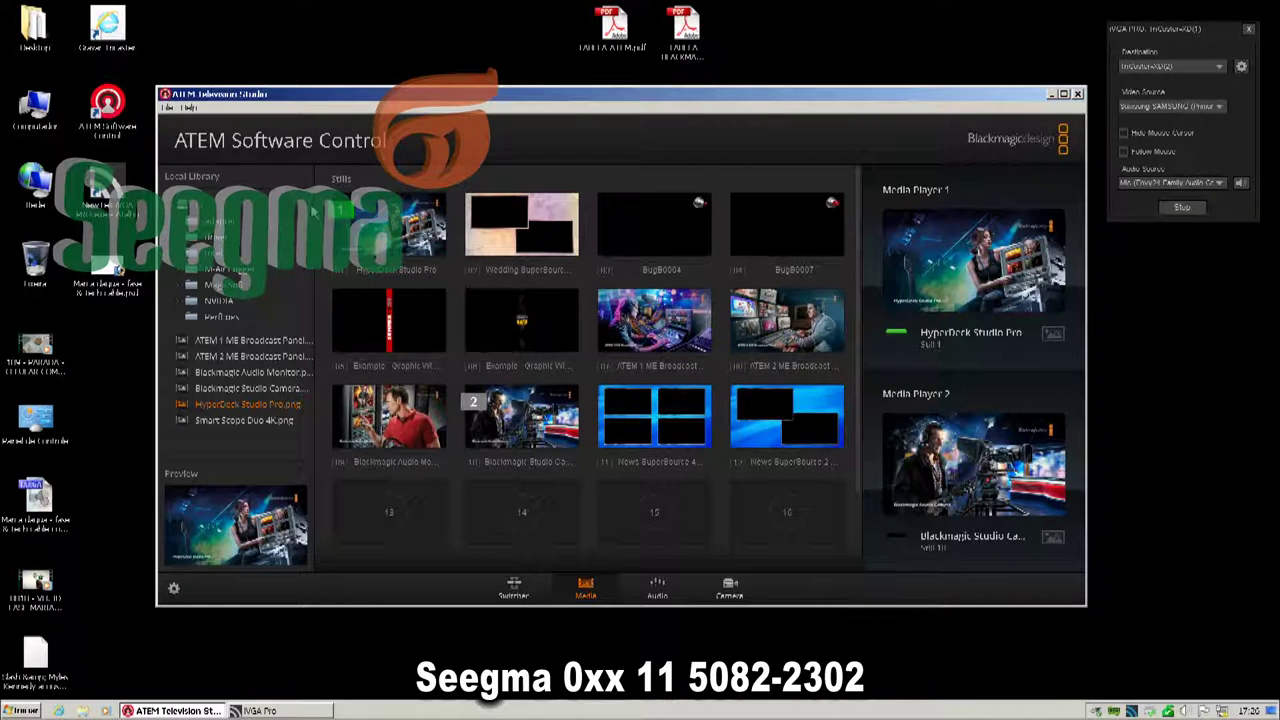
{"action": "scroll", "coordinate": [296, 293], "scroll_direction": "down", "scroll_amount": 1}
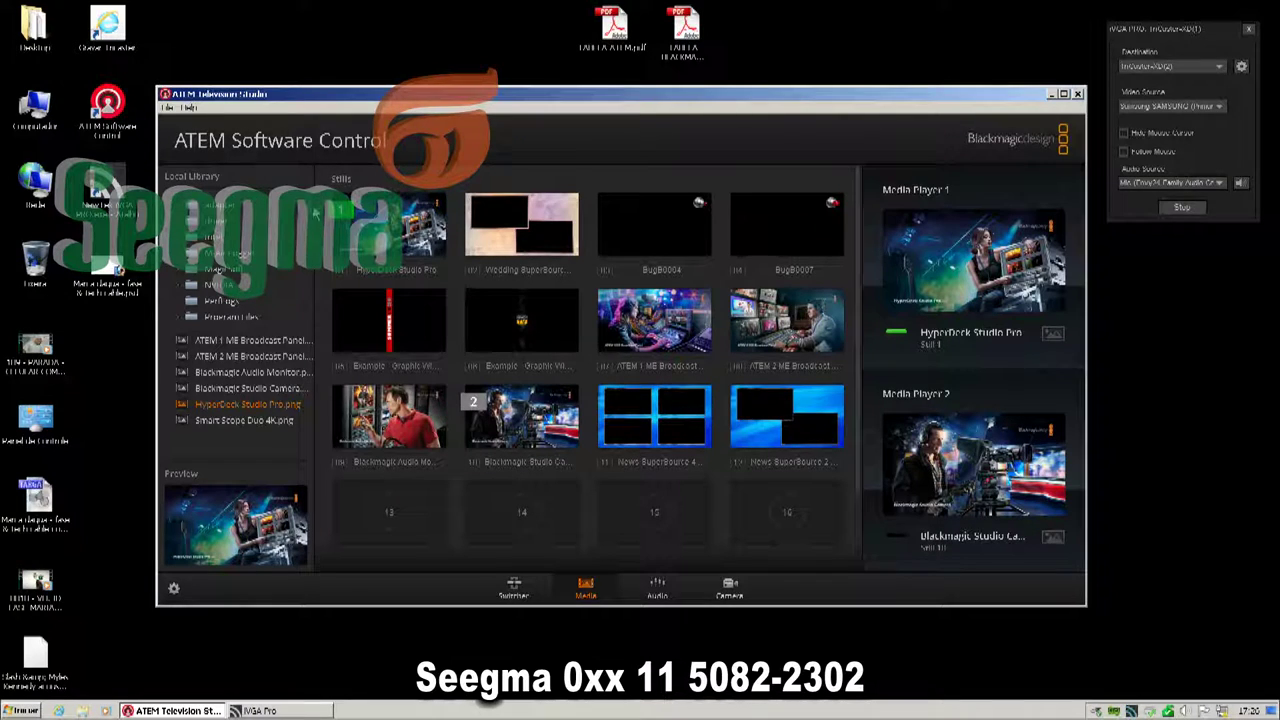
{"action": "scroll", "coordinate": [238, 220], "scroll_direction": "down", "scroll_amount": 2}
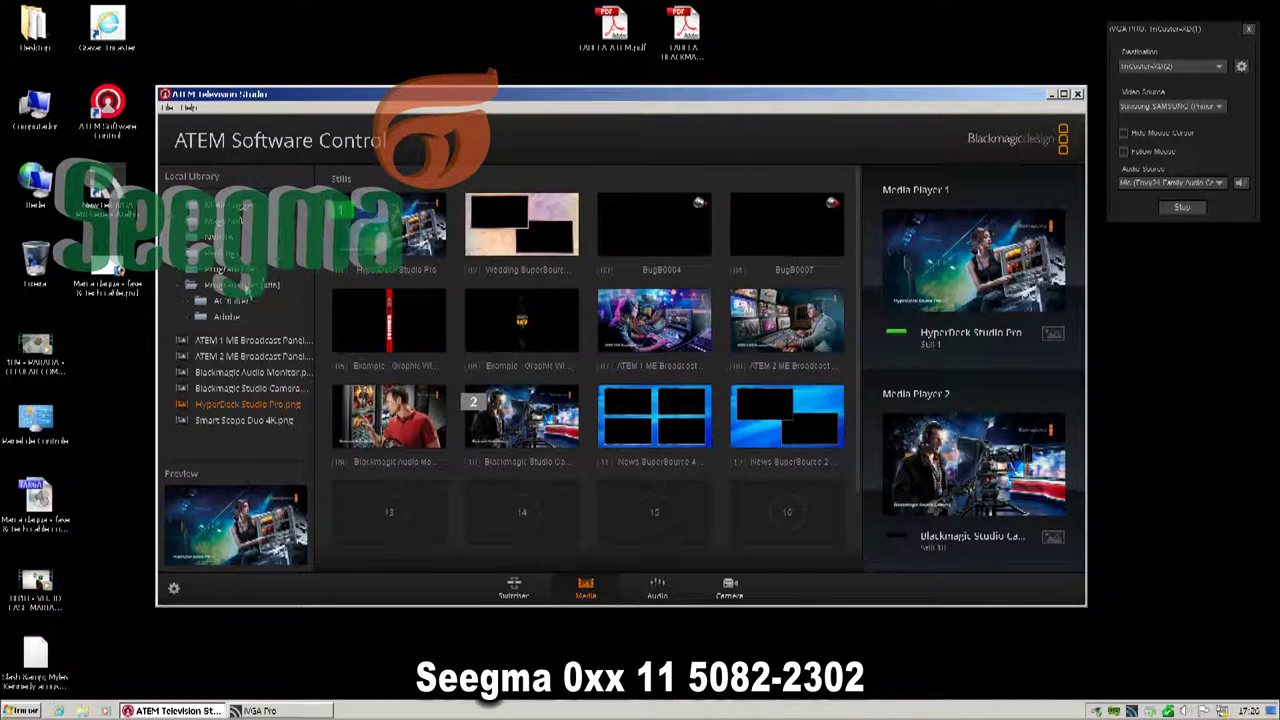
{"action": "scroll", "coordinate": [312, 225], "scroll_direction": "down", "scroll_amount": 5}
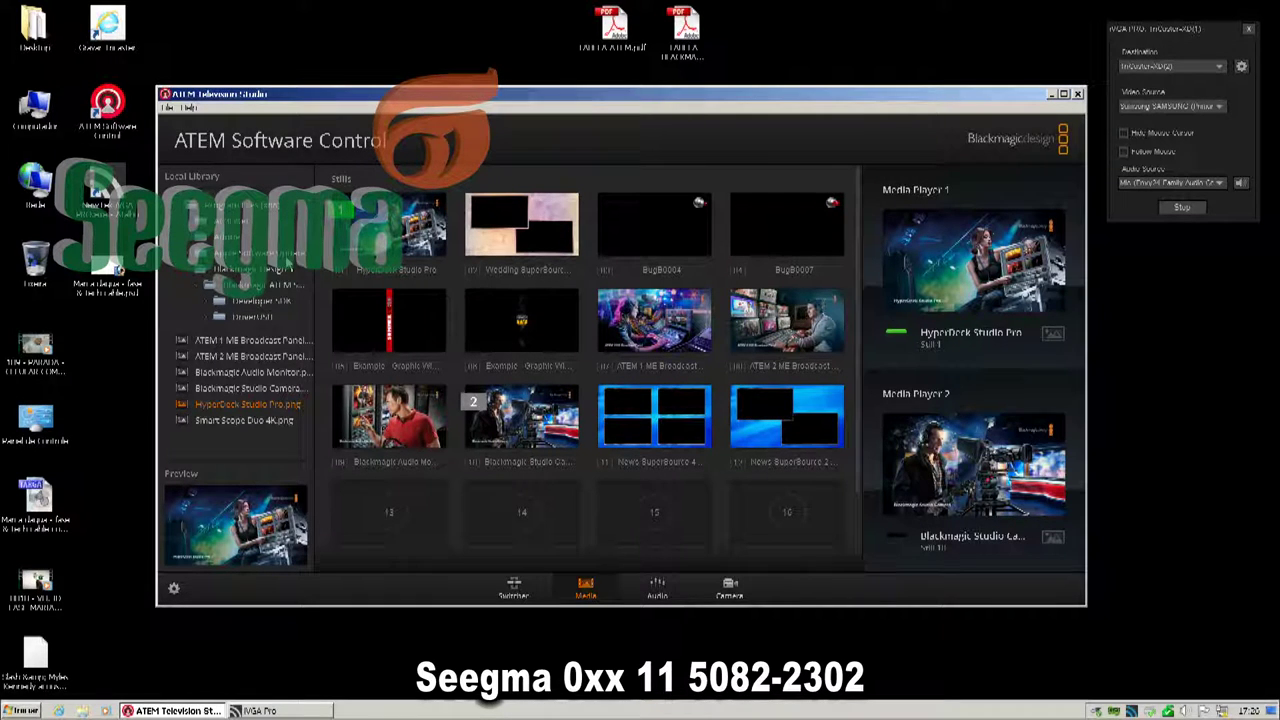
{"action": "scroll", "coordinate": [312, 234], "scroll_direction": "down", "scroll_amount": 3}
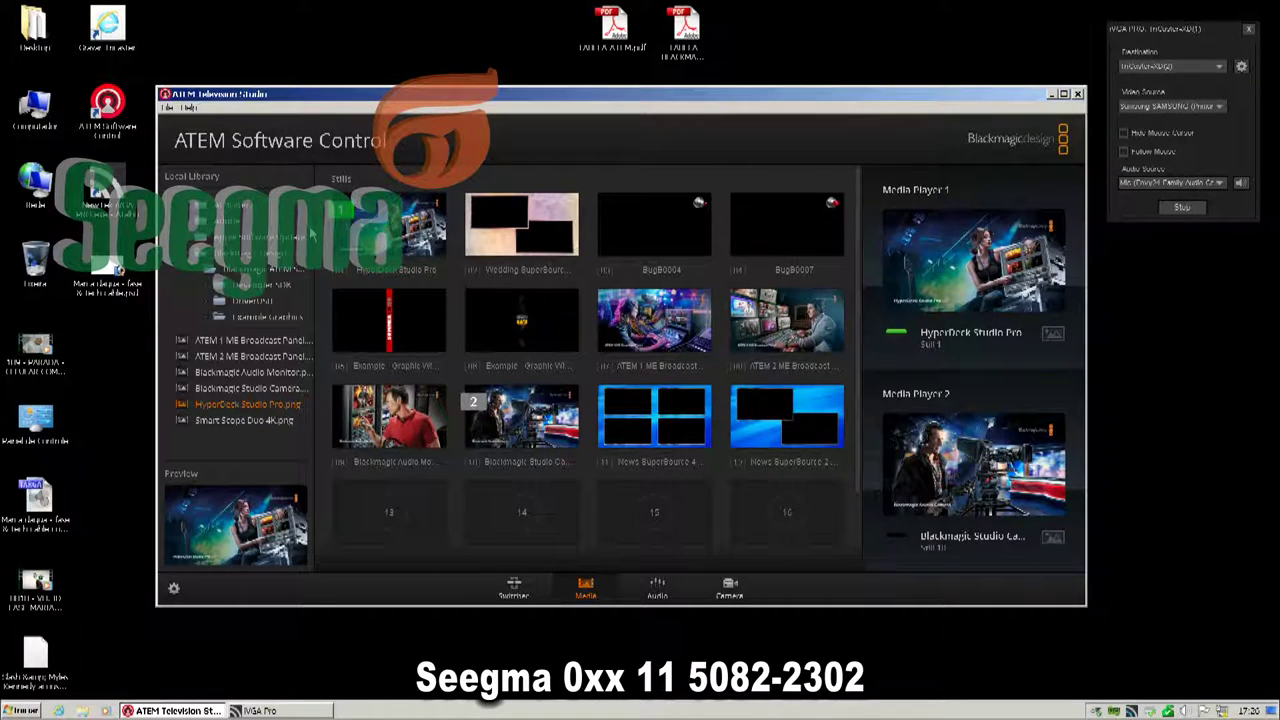
{"action": "scroll", "coordinate": [312, 234], "scroll_direction": "down", "scroll_amount": 1}
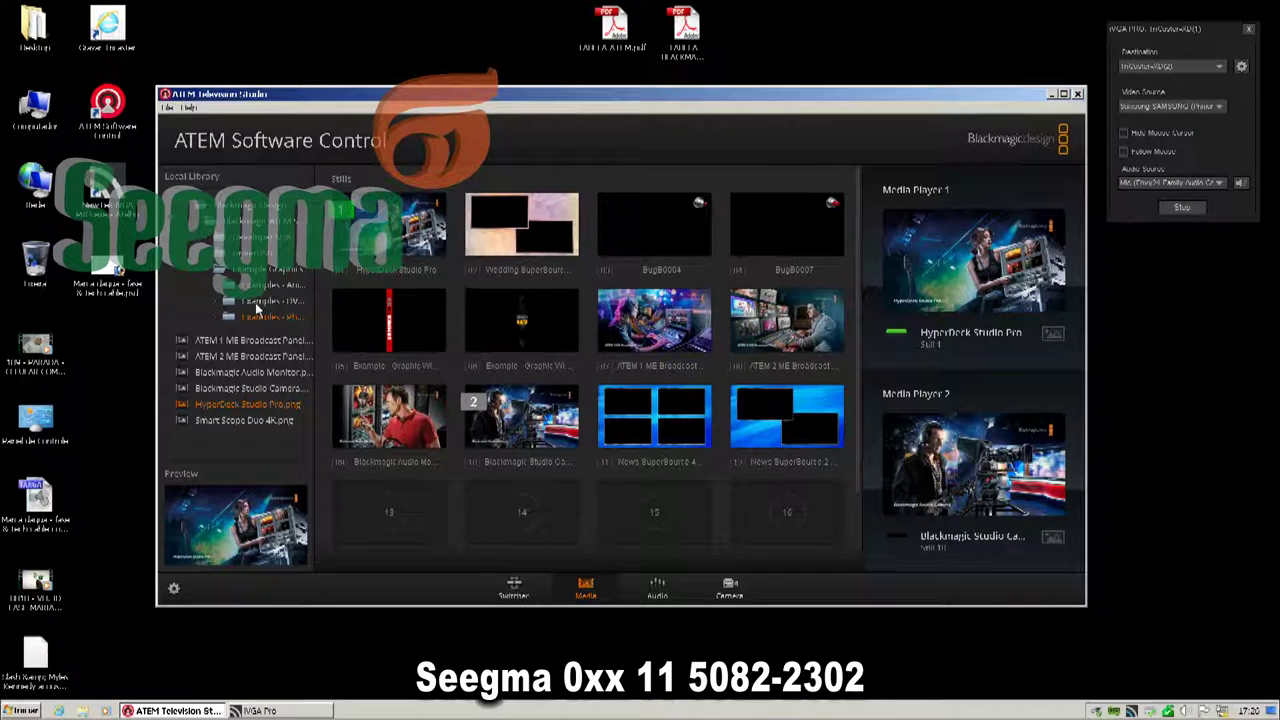
{"action": "scroll", "coordinate": [312, 238], "scroll_direction": "down", "scroll_amount": 3}
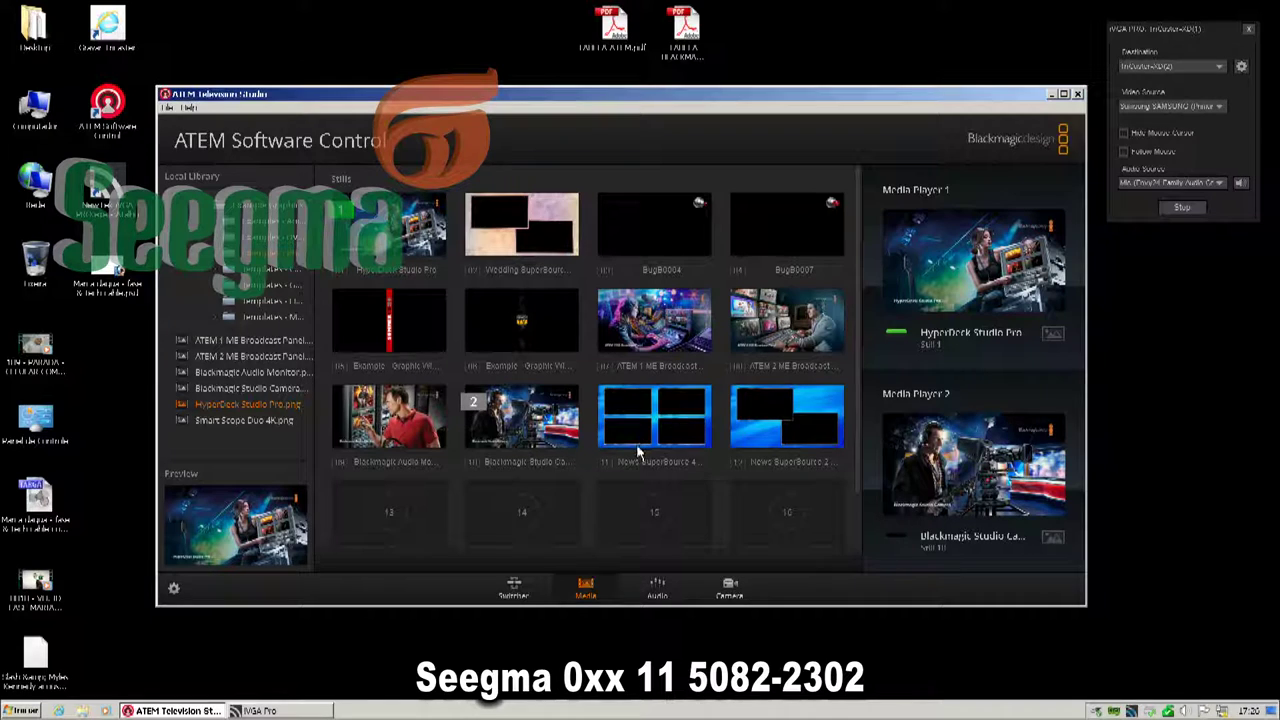
Step: Switch Cam5's audio in the mixer between on, off and audio-follow-video, leaving it on
{"action": "left_click", "coordinate": [652, 590]}
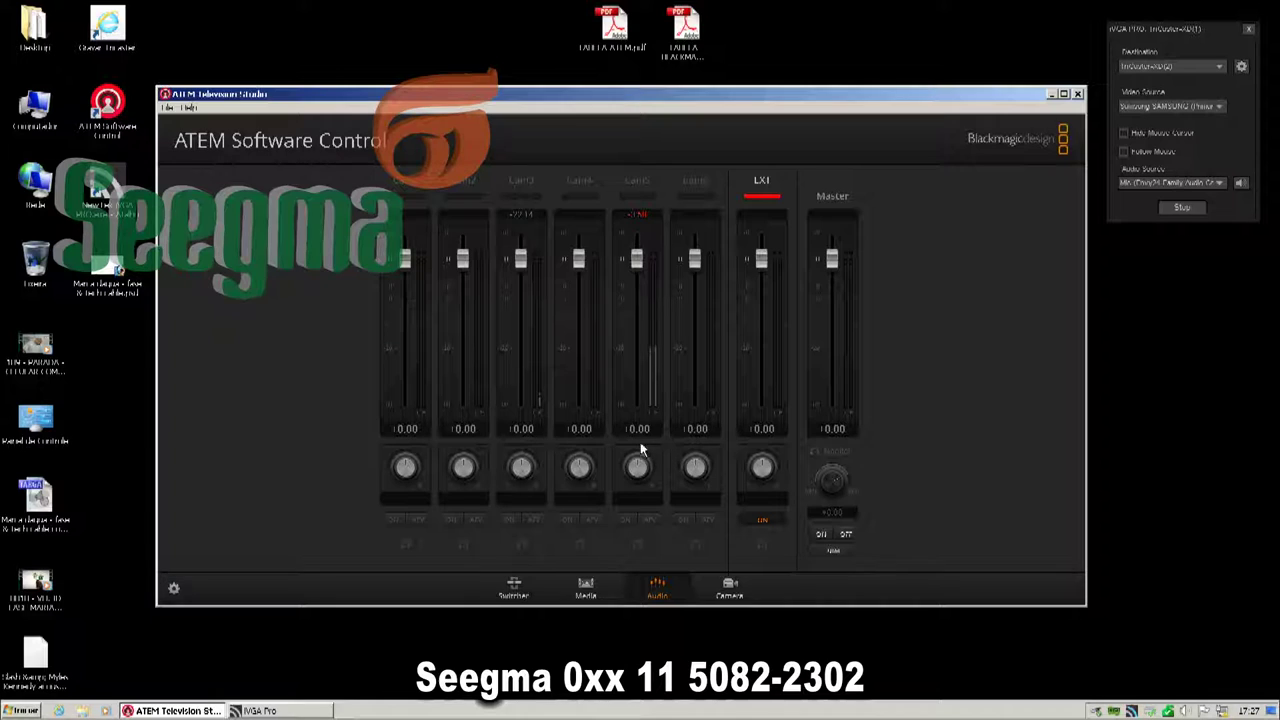
{"action": "left_click", "coordinate": [626, 519]}
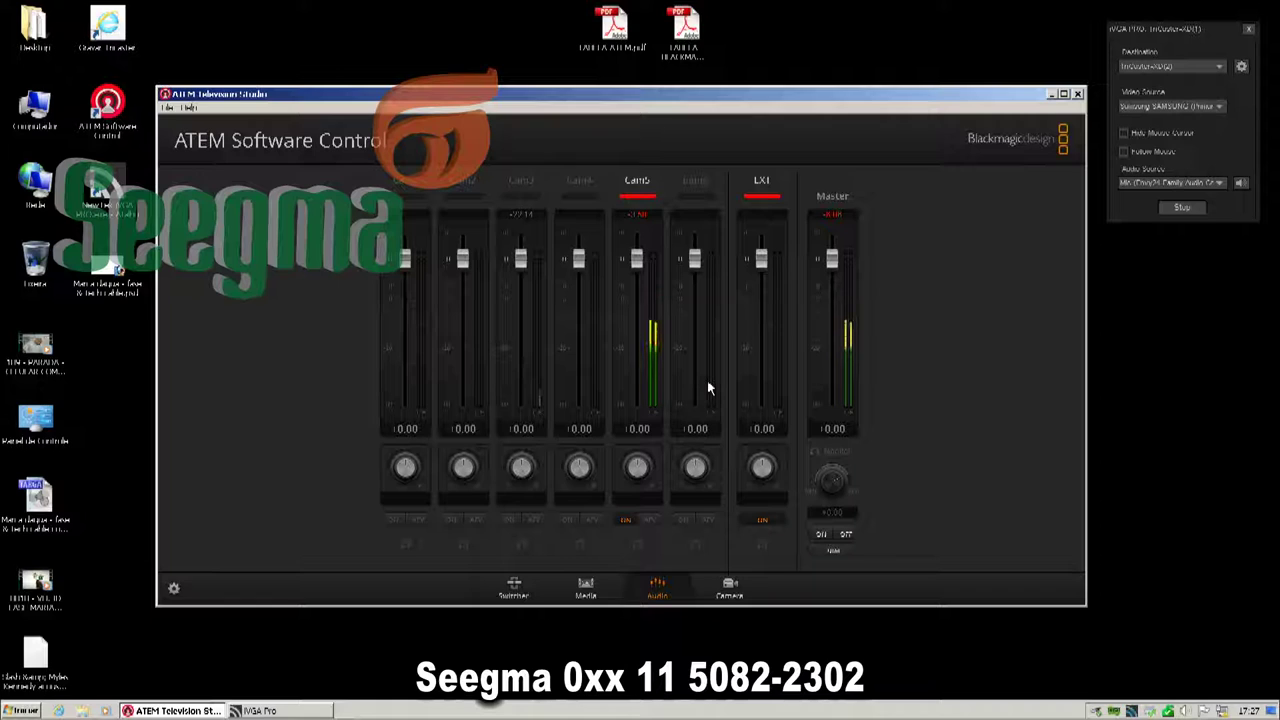
{"action": "left_click", "coordinate": [625, 522]}
{"action": "left_click", "coordinate": [627, 518]}
{"action": "left_click", "coordinate": [650, 522]}
{"action": "left_click", "coordinate": [628, 520]}
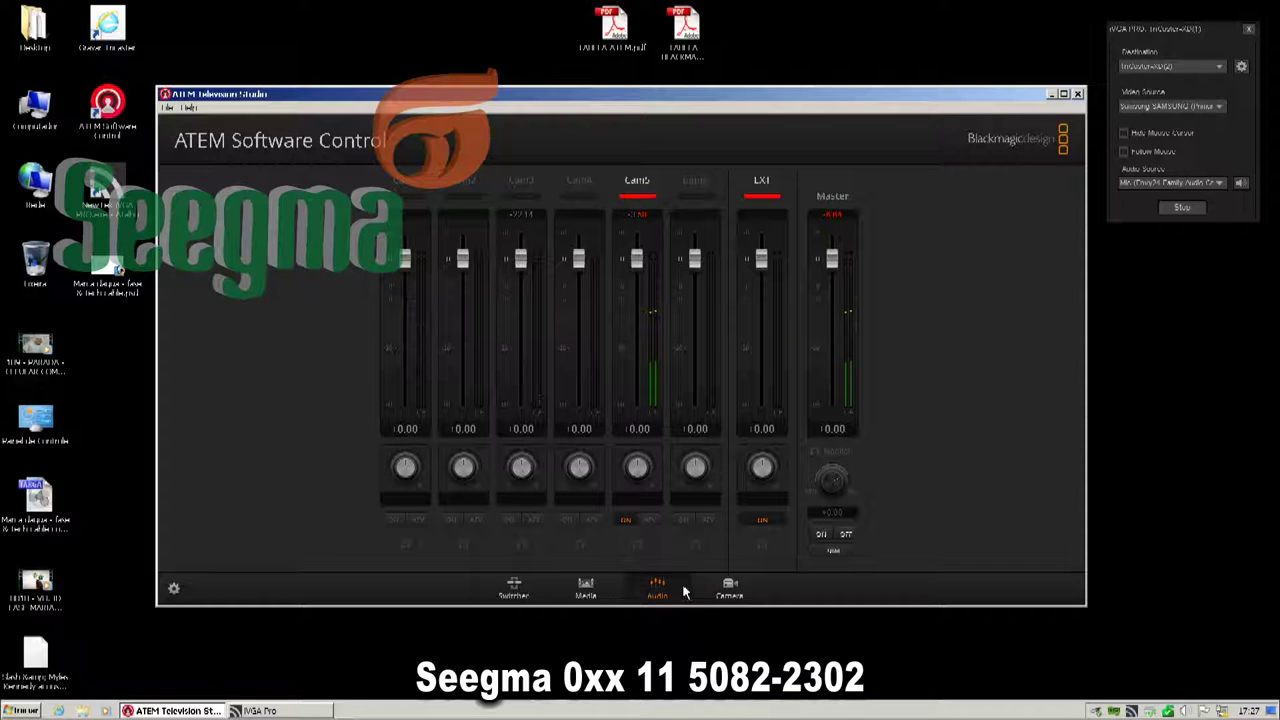
Step: Adjust Cam1's Lift colour balance in the camera controls and its full color correction view to about 0.01 red
{"action": "left_click", "coordinate": [727, 590]}
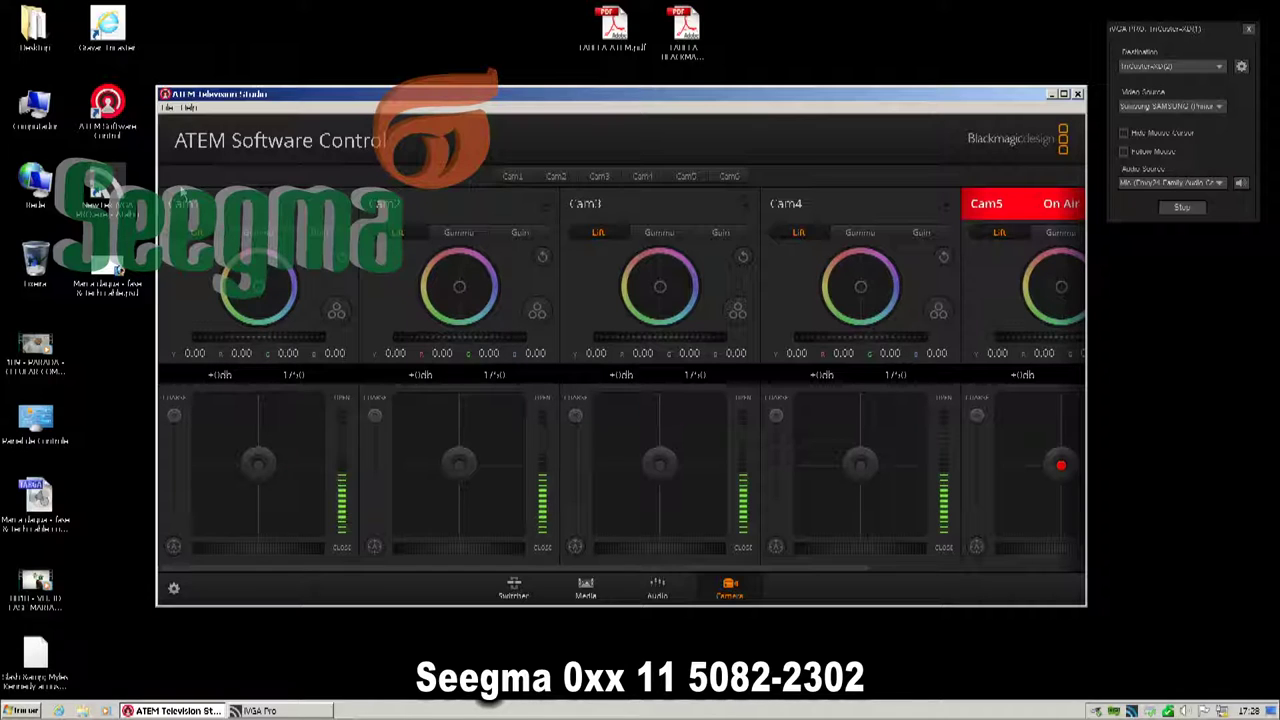
{"action": "left_click", "coordinate": [272, 300]}
{"action": "left_click_drag", "start_coordinate": [272, 300], "coordinate": [291, 270]}
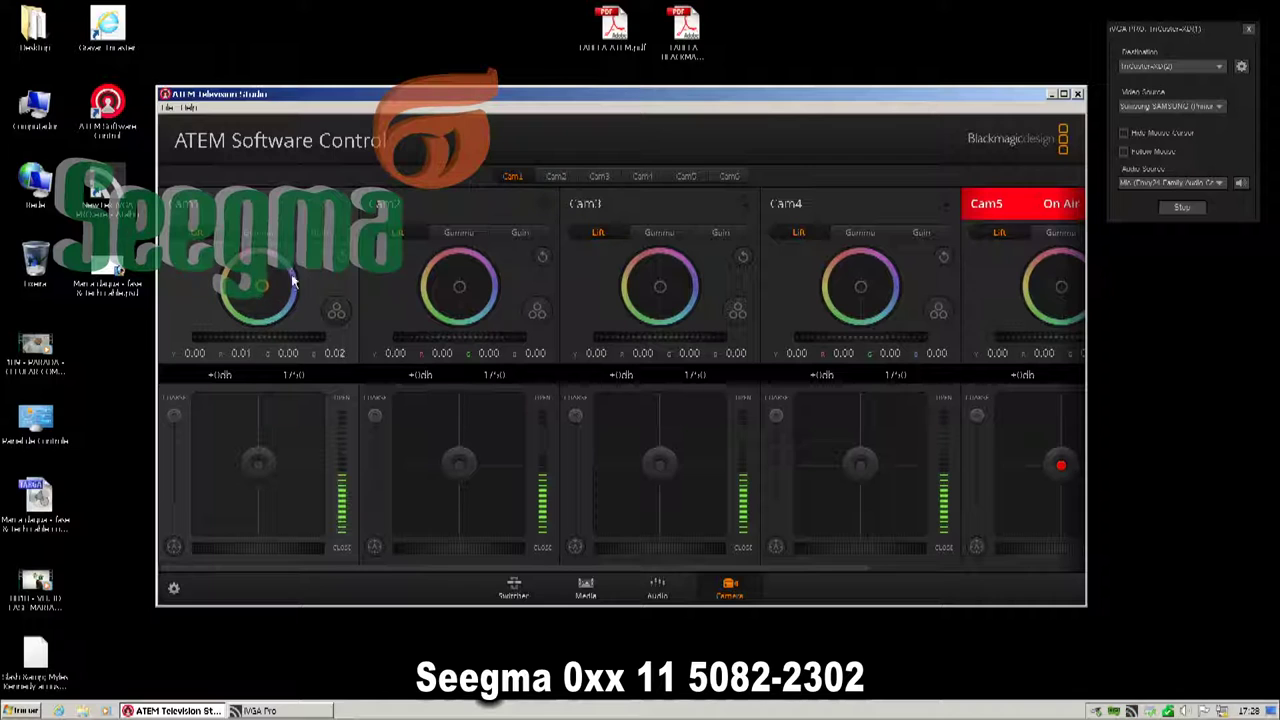
{"action": "left_click", "coordinate": [336, 311]}
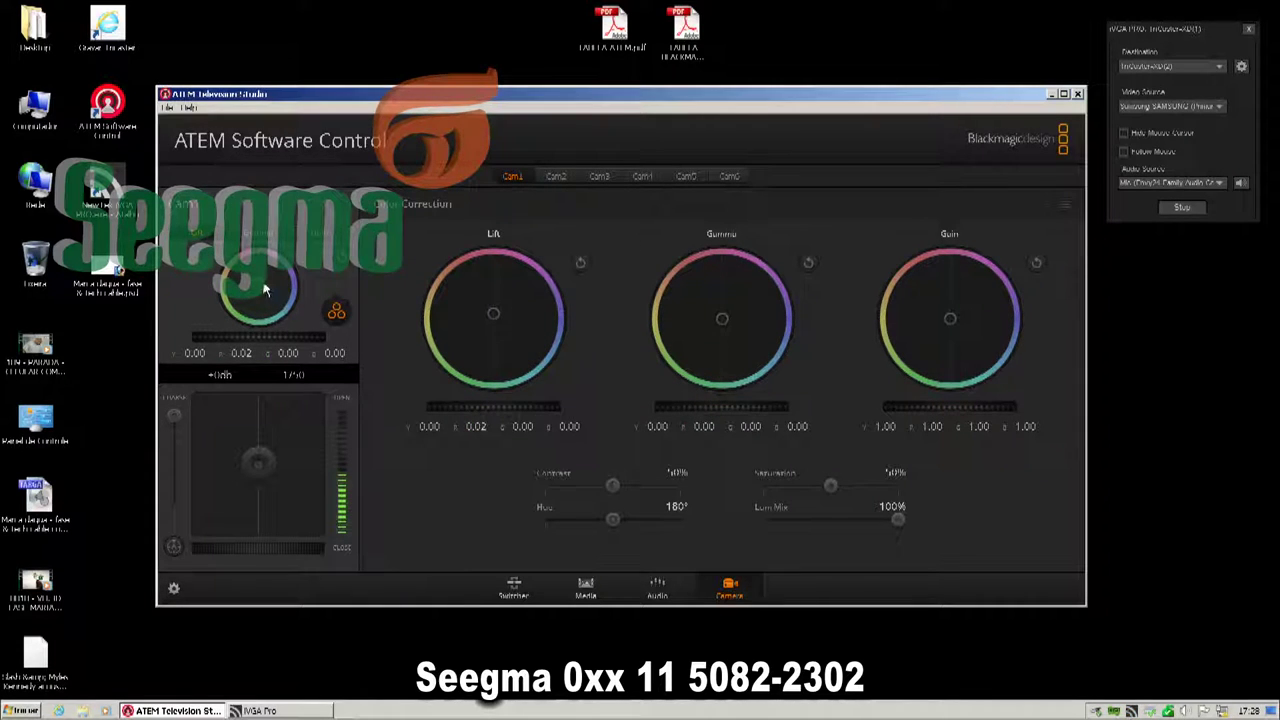
{"action": "left_click_drag", "start_coordinate": [490, 321], "coordinate": [494, 320]}
{"action": "left_click", "coordinate": [336, 311]}
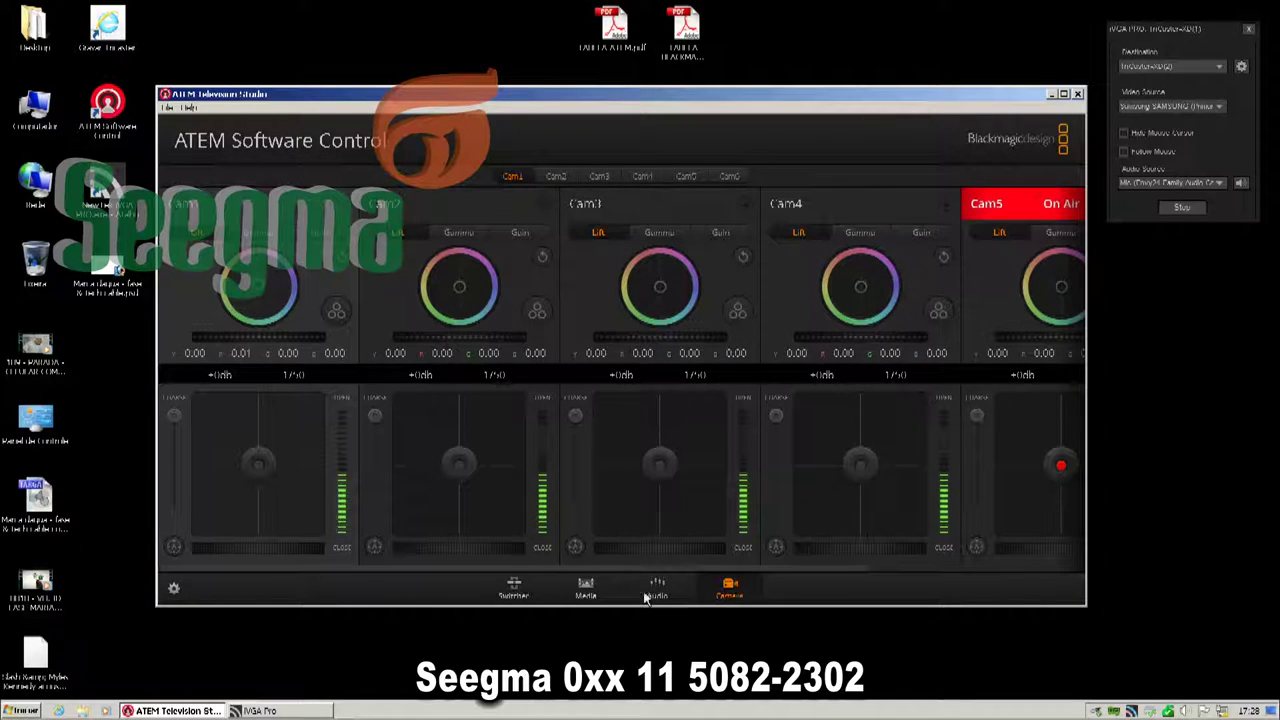
Step: Set Color 2 of the switcher's color generators to dark green and shift its hue to about 206° blue
{"action": "left_click", "coordinate": [518, 592]}
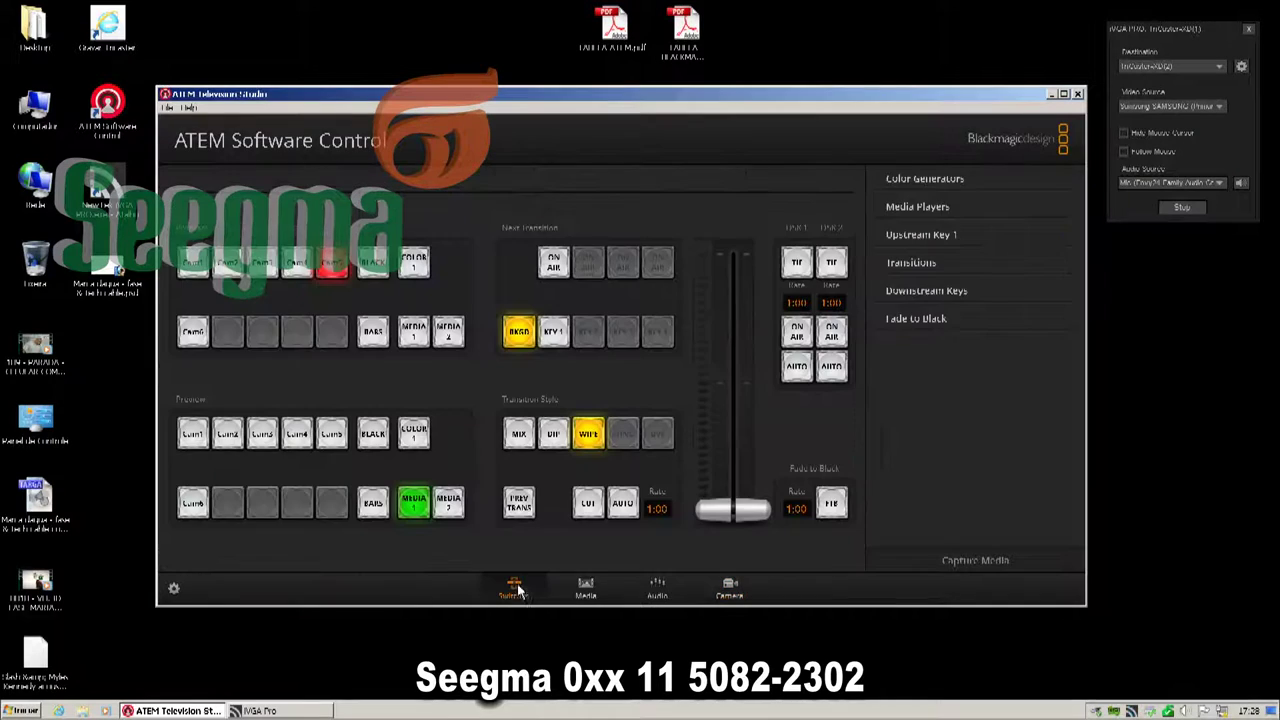
{"action": "left_click", "coordinate": [901, 177]}
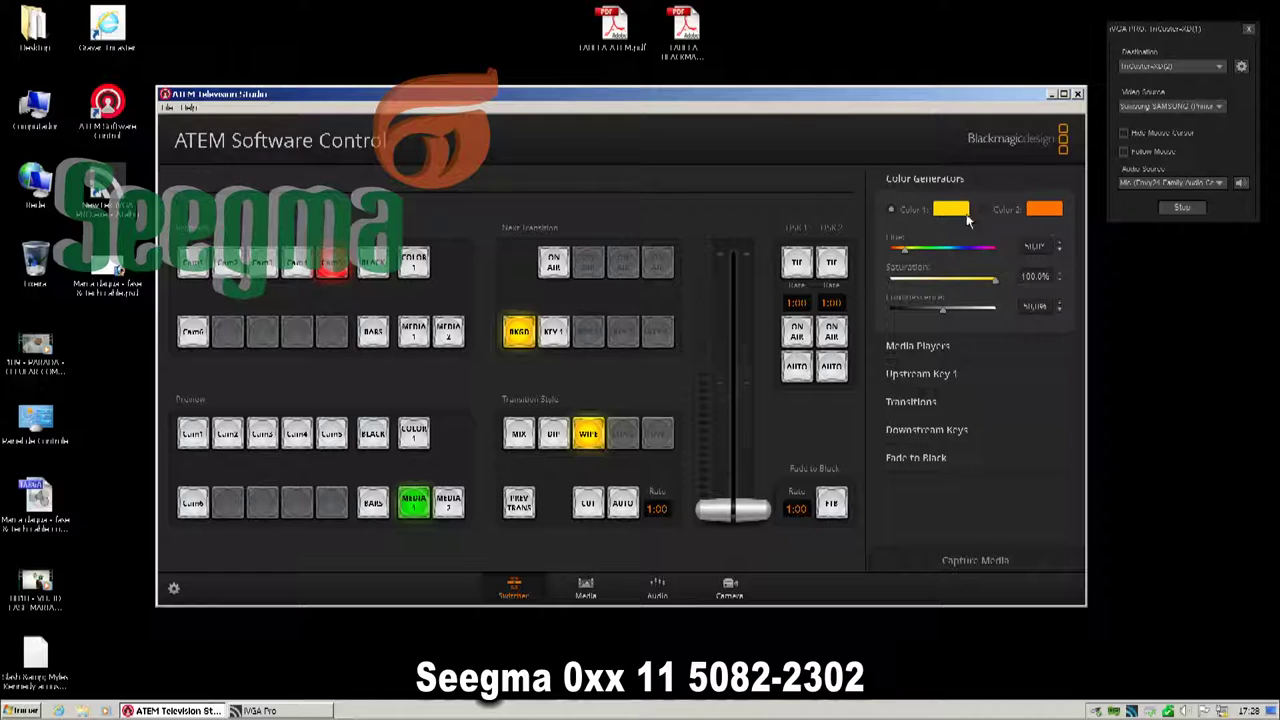
{"action": "left_click", "coordinate": [1042, 210]}
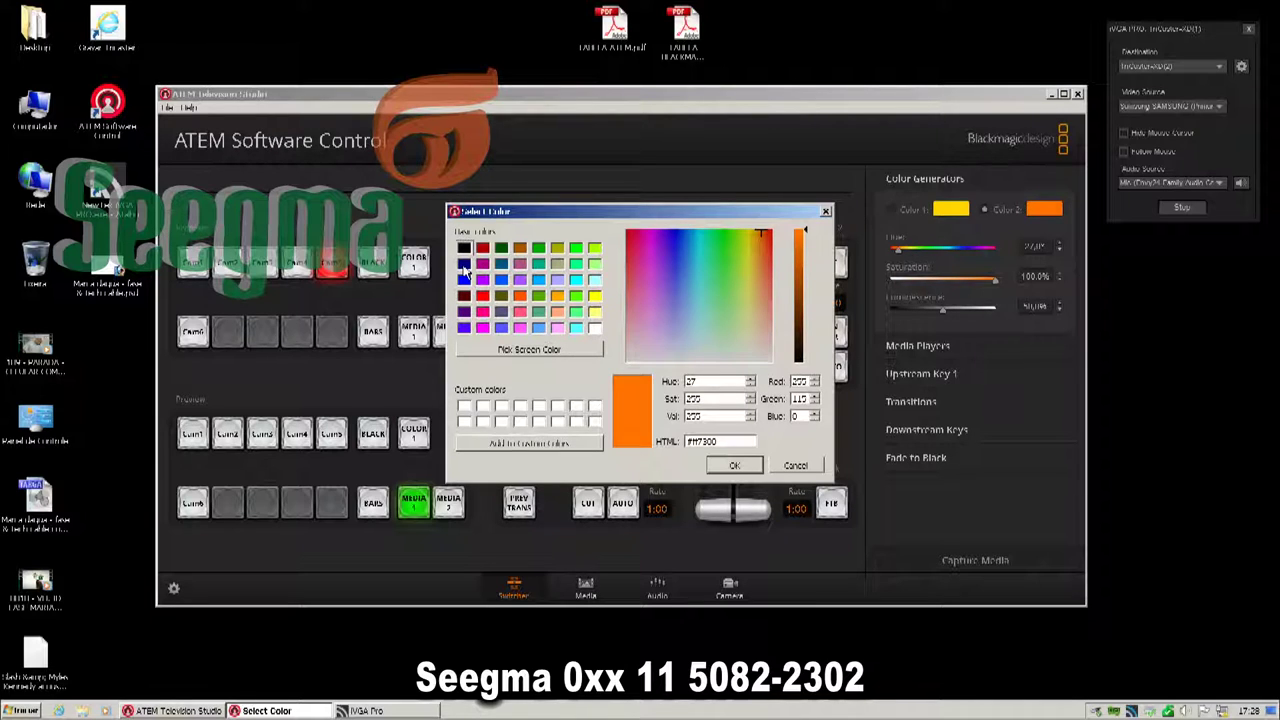
{"action": "left_click", "coordinate": [501, 247]}
{"action": "left_click", "coordinate": [734, 465]}
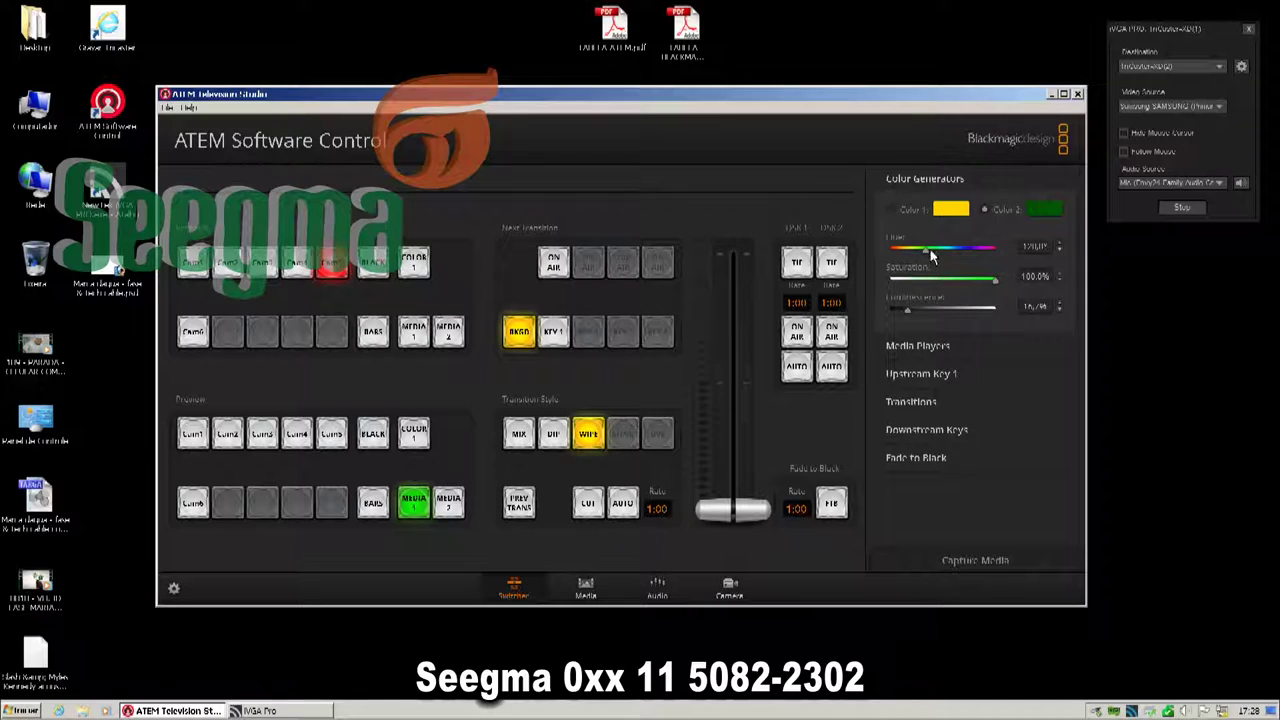
{"action": "left_click_drag", "start_coordinate": [926, 251], "coordinate": [954, 255]}
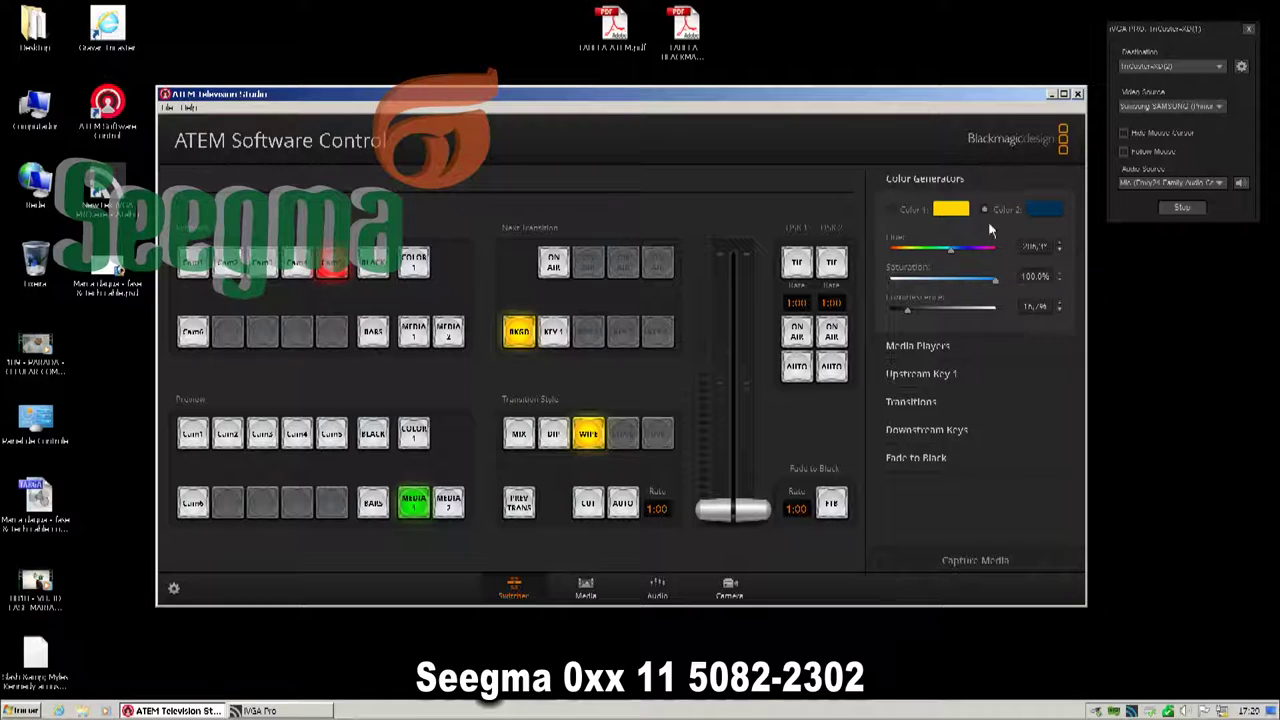
{"action": "left_click", "coordinate": [926, 177]}
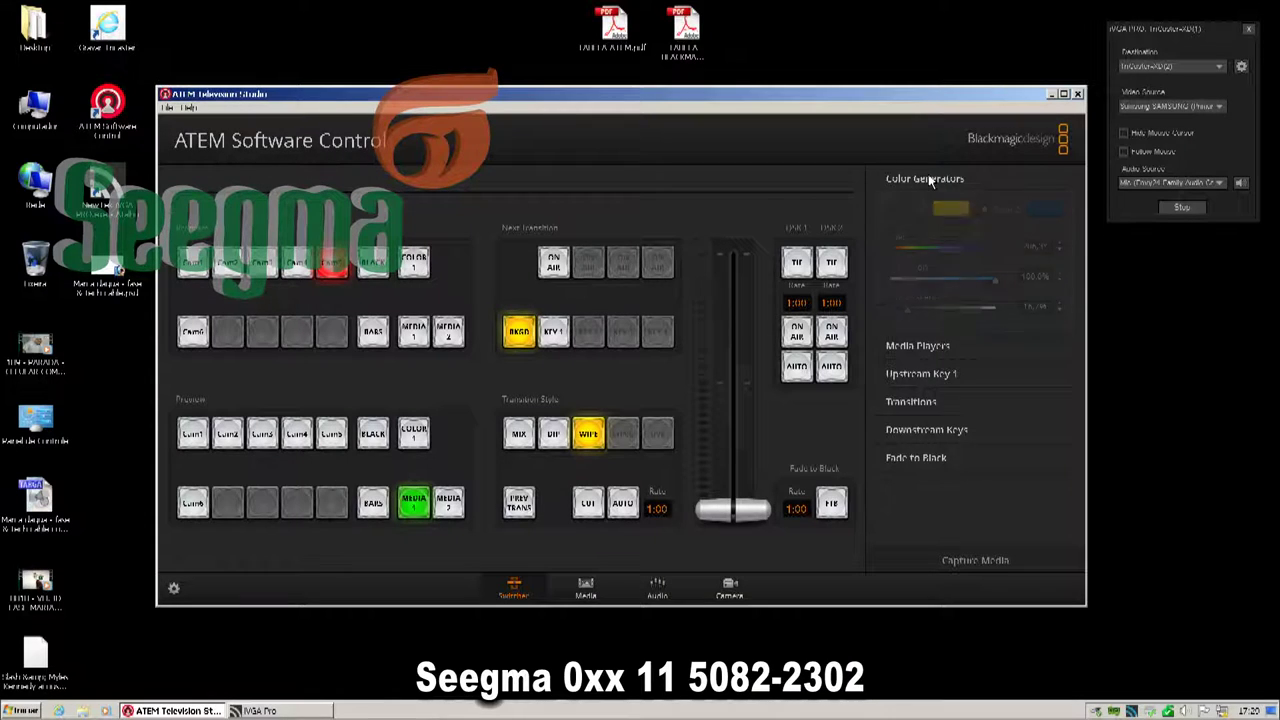
Step: Examine the list of stills available to Media Player 1 on the switcher page and leave it without choosing one
{"action": "left_click", "coordinate": [918, 207]}
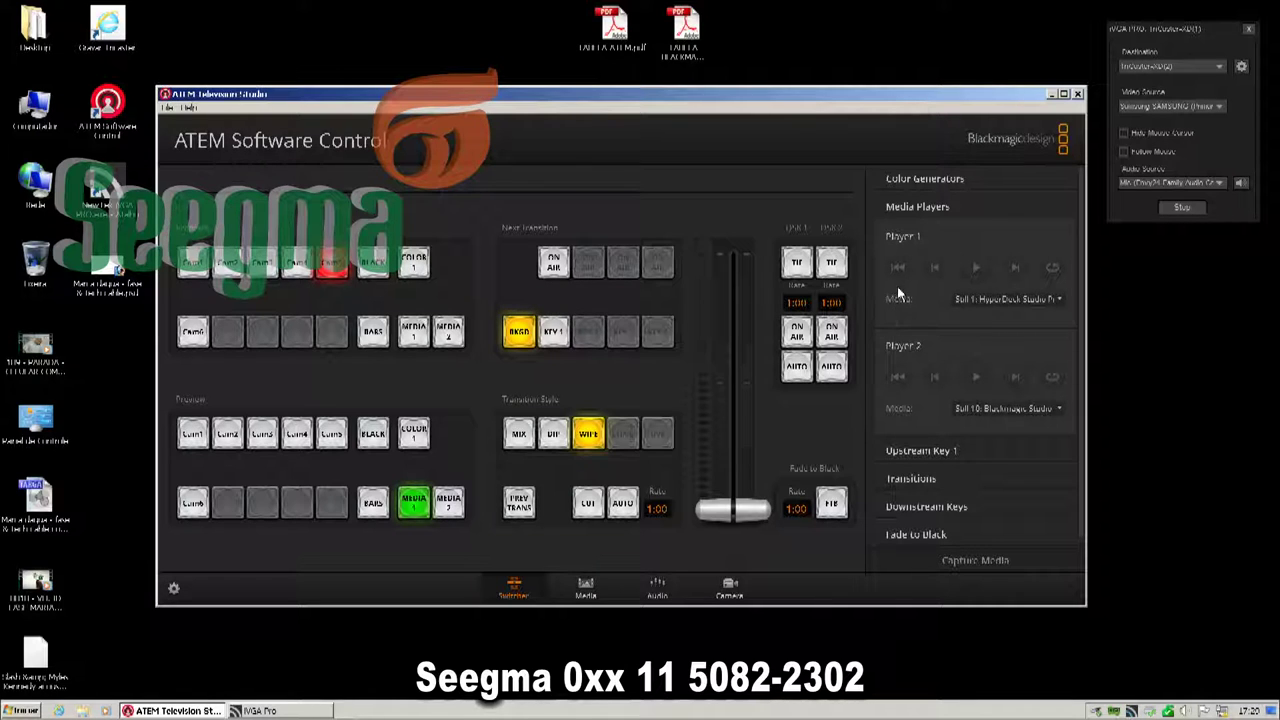
{"action": "left_click", "coordinate": [1036, 299]}
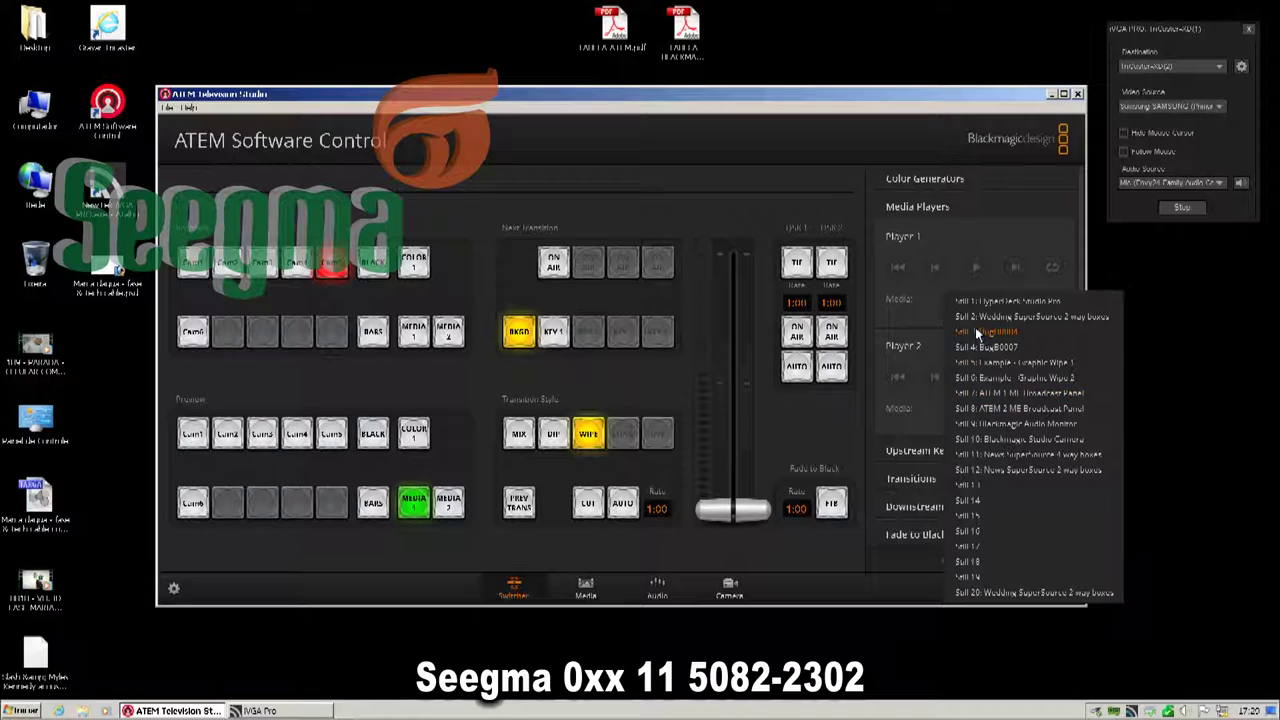
{"action": "left_click", "coordinate": [1055, 200]}
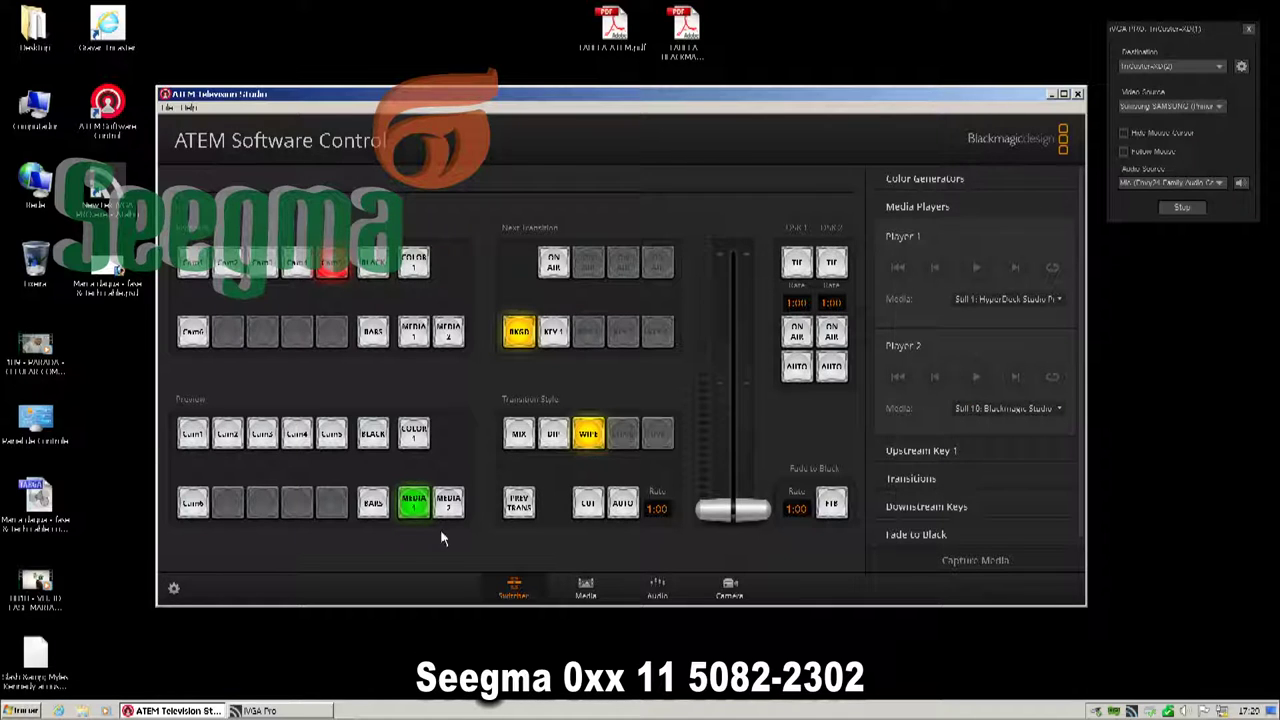
Step: Revisit the media pool and view the switcher's general settings, closing them without changes
{"action": "left_click", "coordinate": [586, 589]}
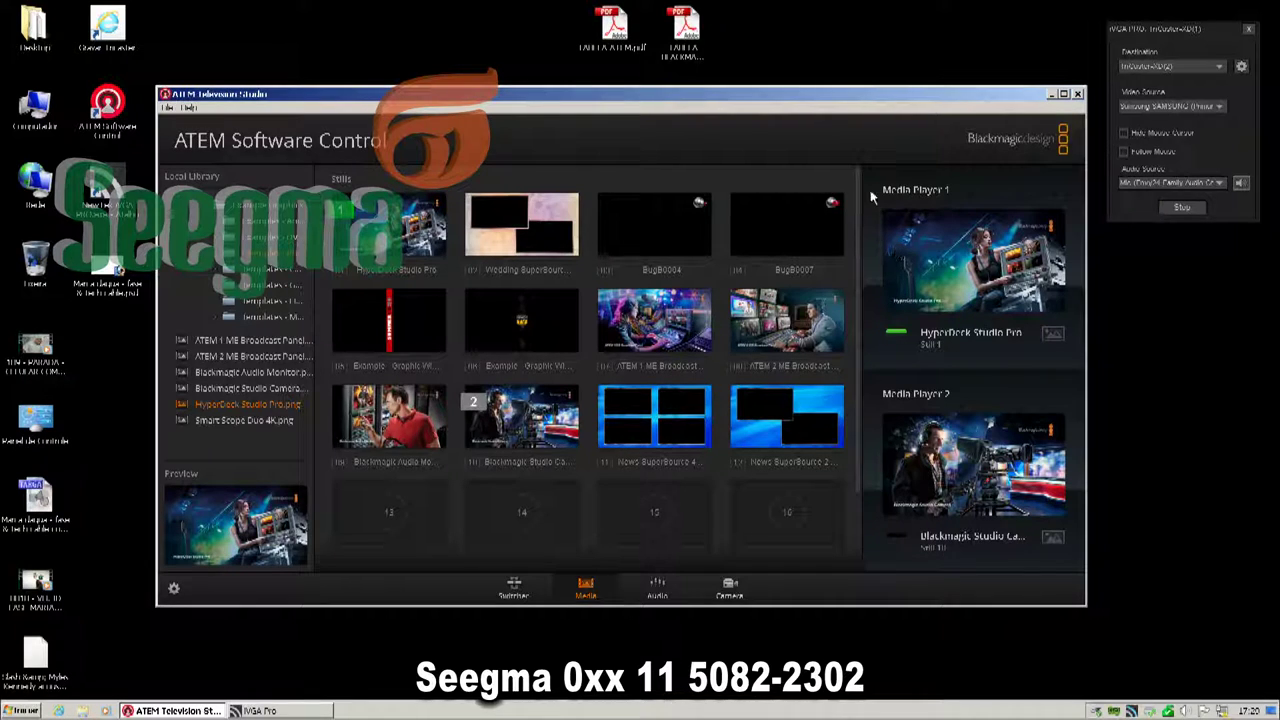
{"action": "left_click", "coordinate": [174, 589]}
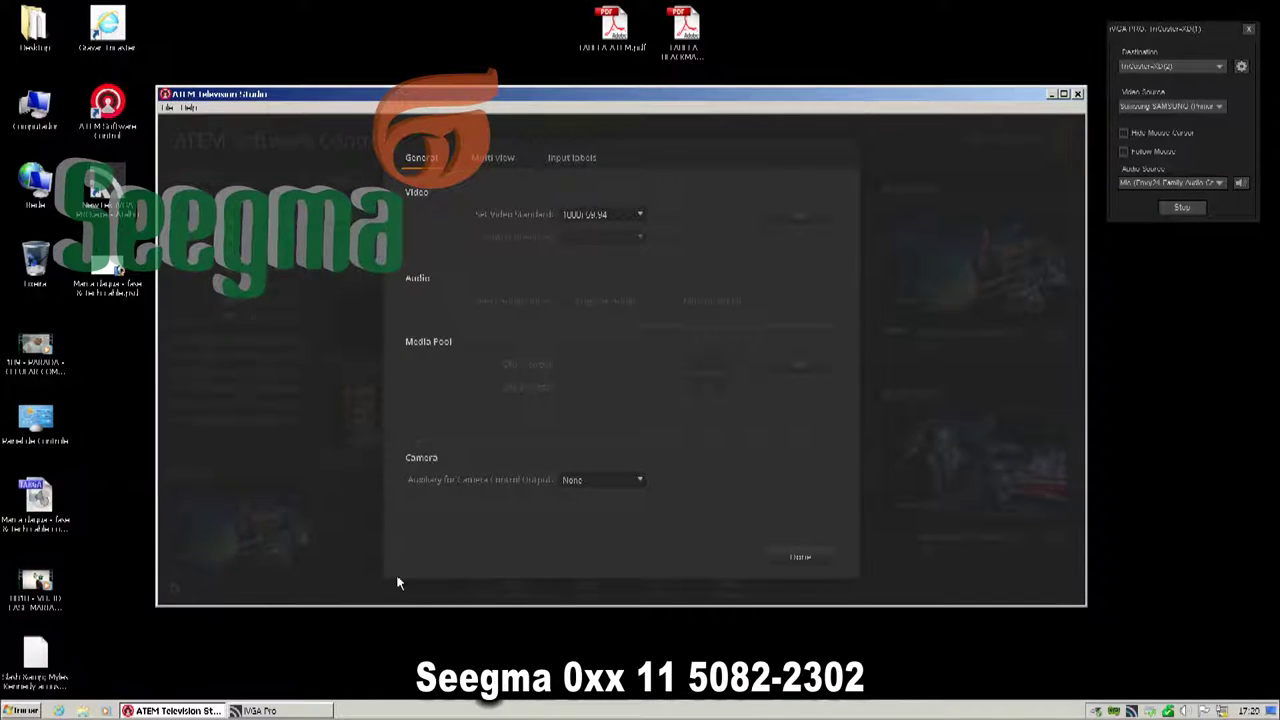
{"action": "left_click", "coordinate": [790, 558]}
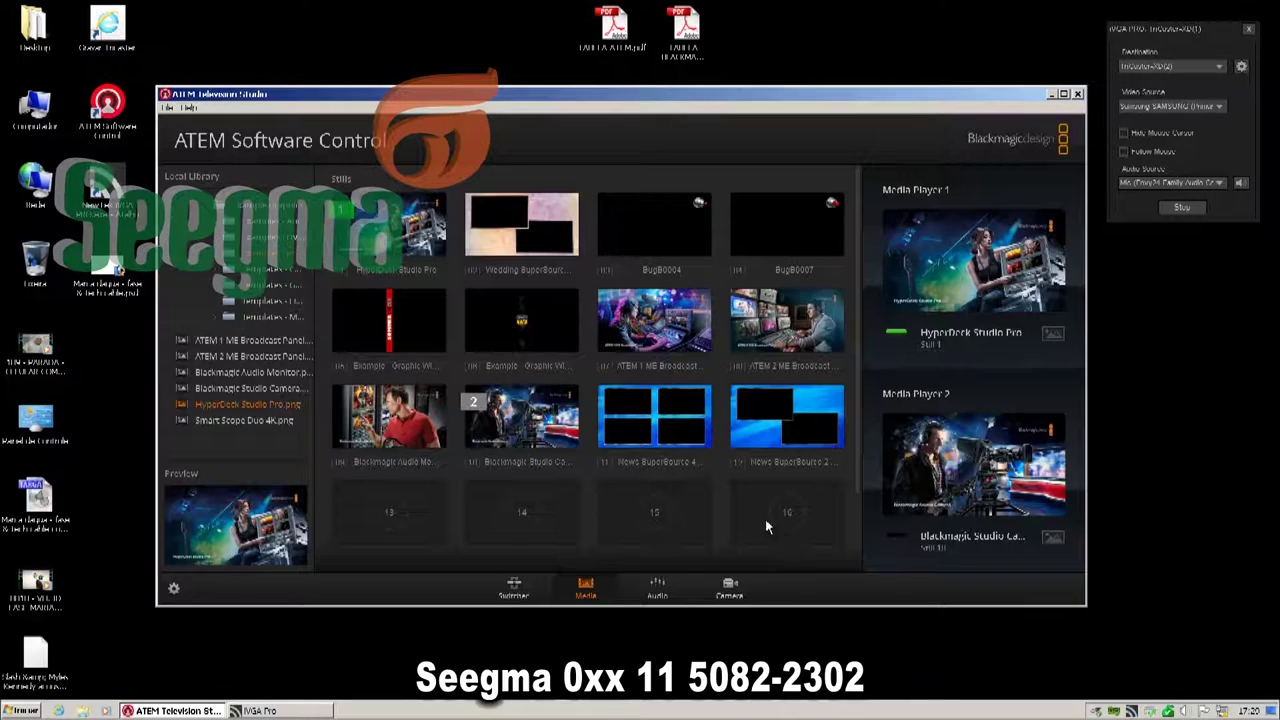
Step: On the switcher page, switch Media Player 1 through stills 4, 9, 5 and 11, and return it to Still 1: HyperDeck Studio Pro
{"action": "left_click", "coordinate": [542, 588]}
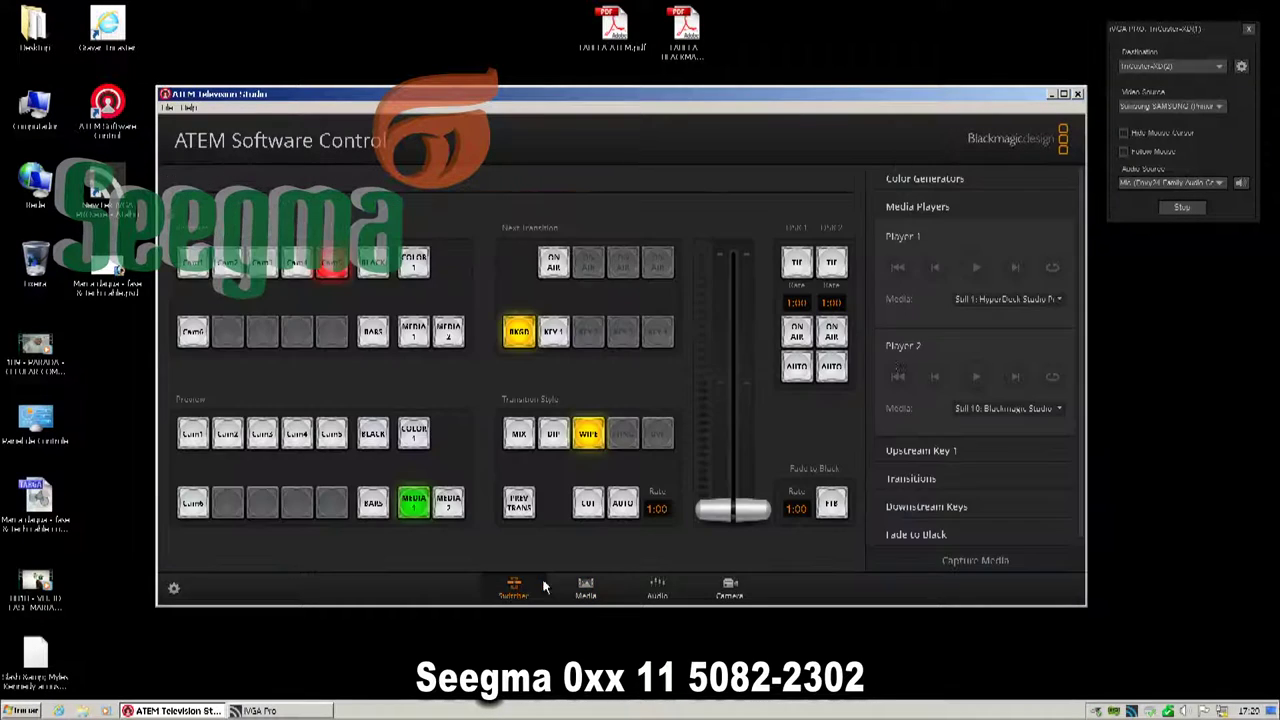
{"action": "left_click", "coordinate": [1057, 300]}
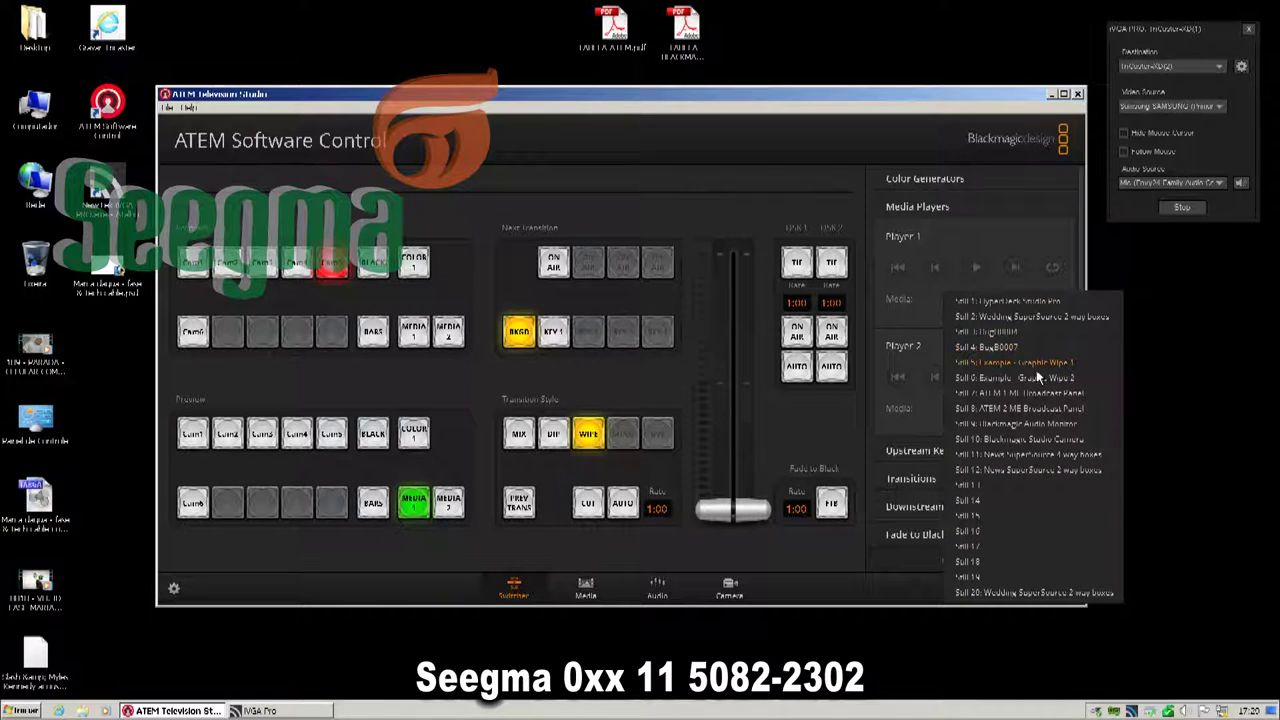
{"action": "left_click", "coordinate": [1107, 350]}
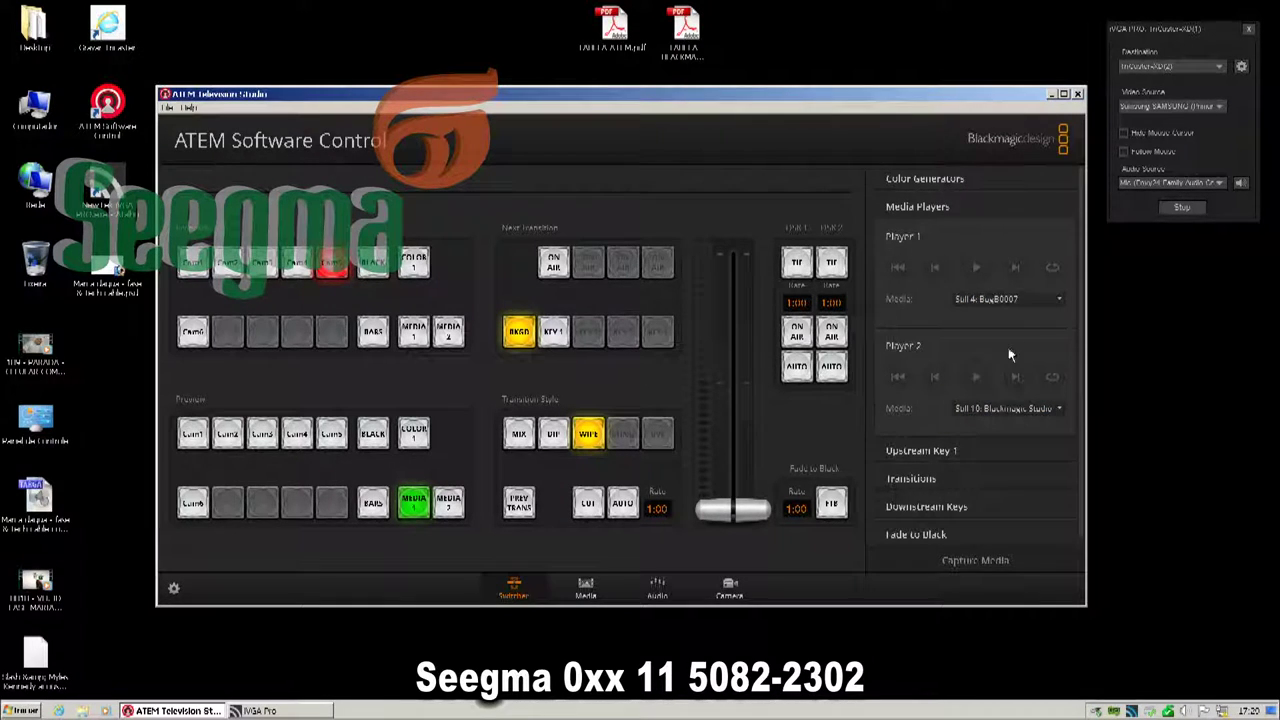
{"action": "left_click", "coordinate": [1056, 299]}
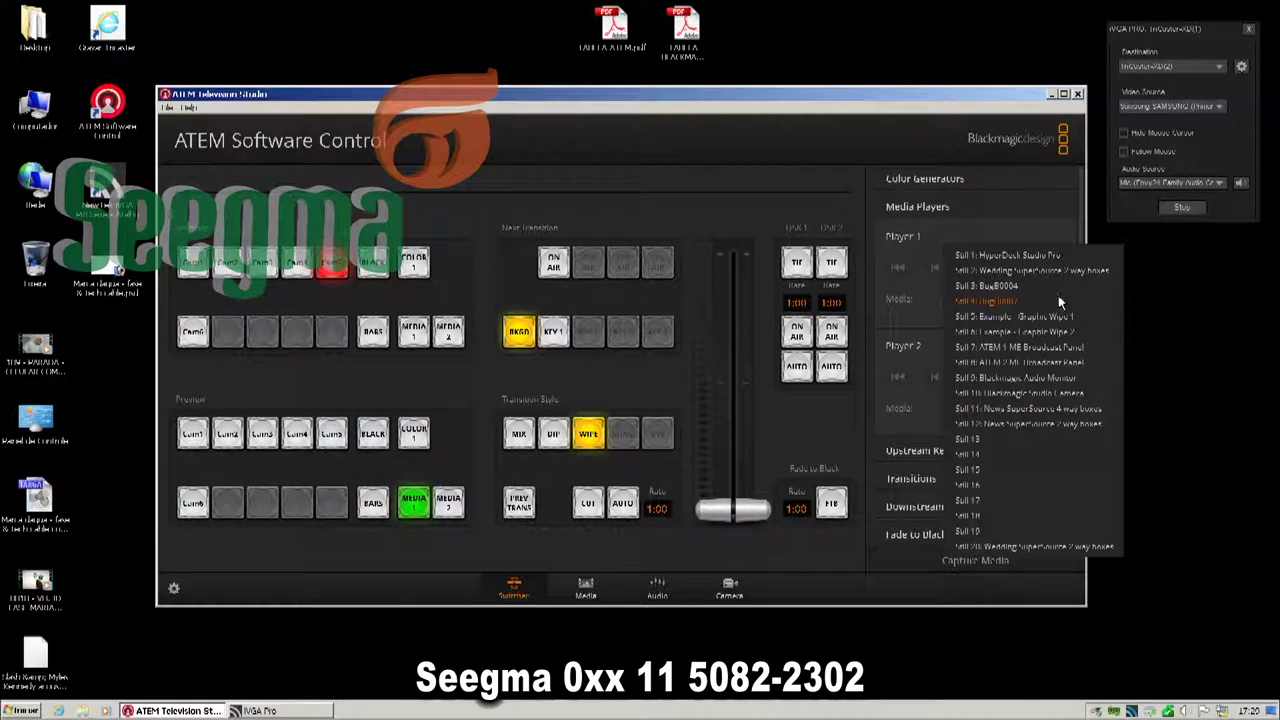
{"action": "left_click", "coordinate": [1028, 378]}
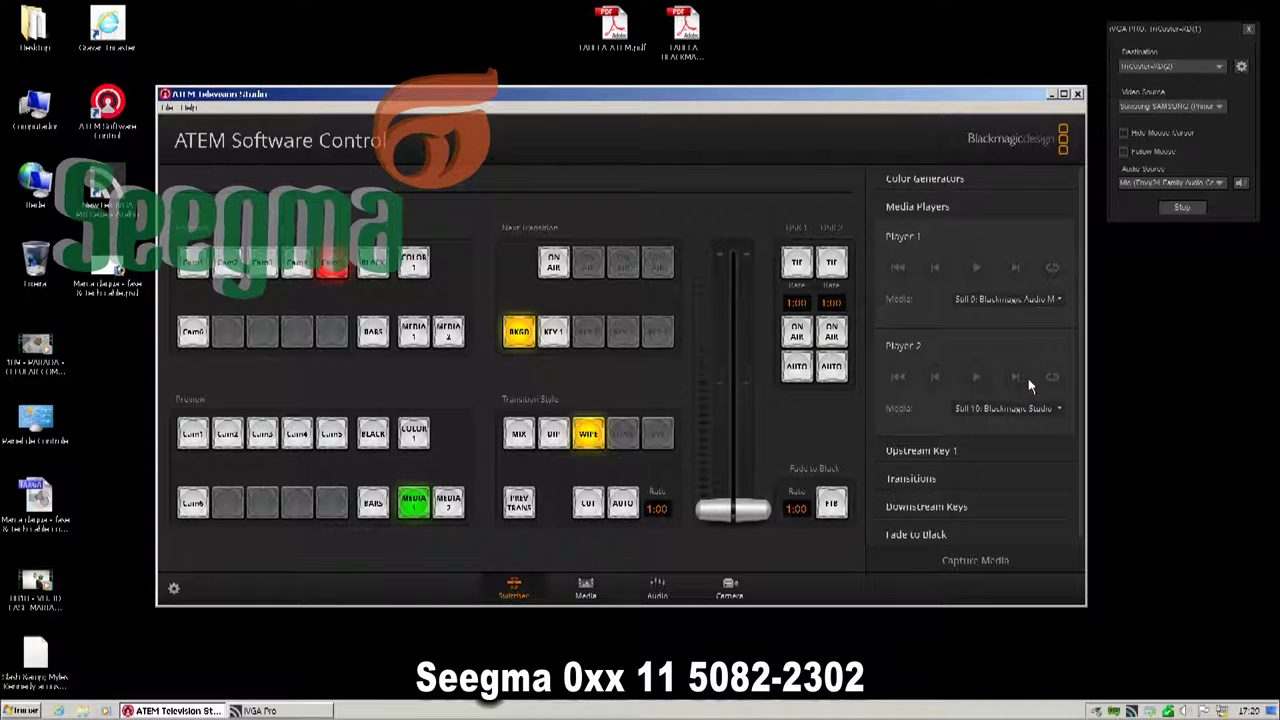
{"action": "left_click", "coordinate": [1060, 300]}
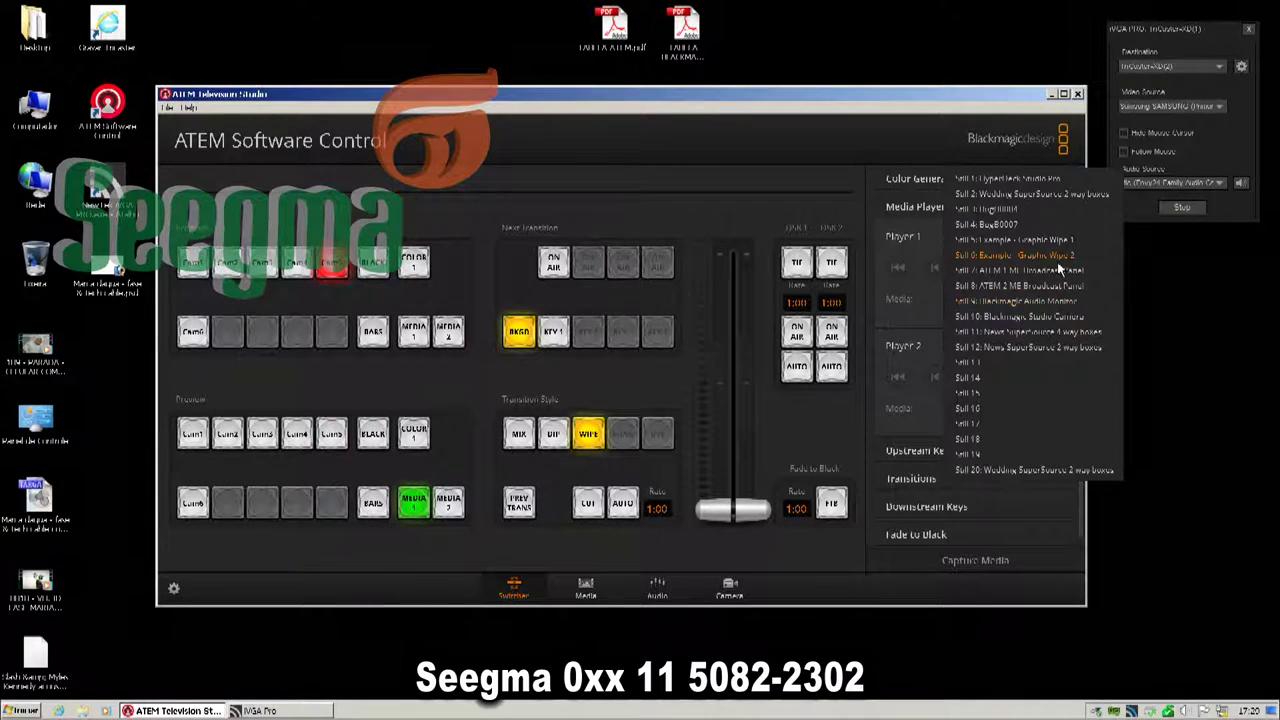
{"action": "left_click", "coordinate": [1057, 251]}
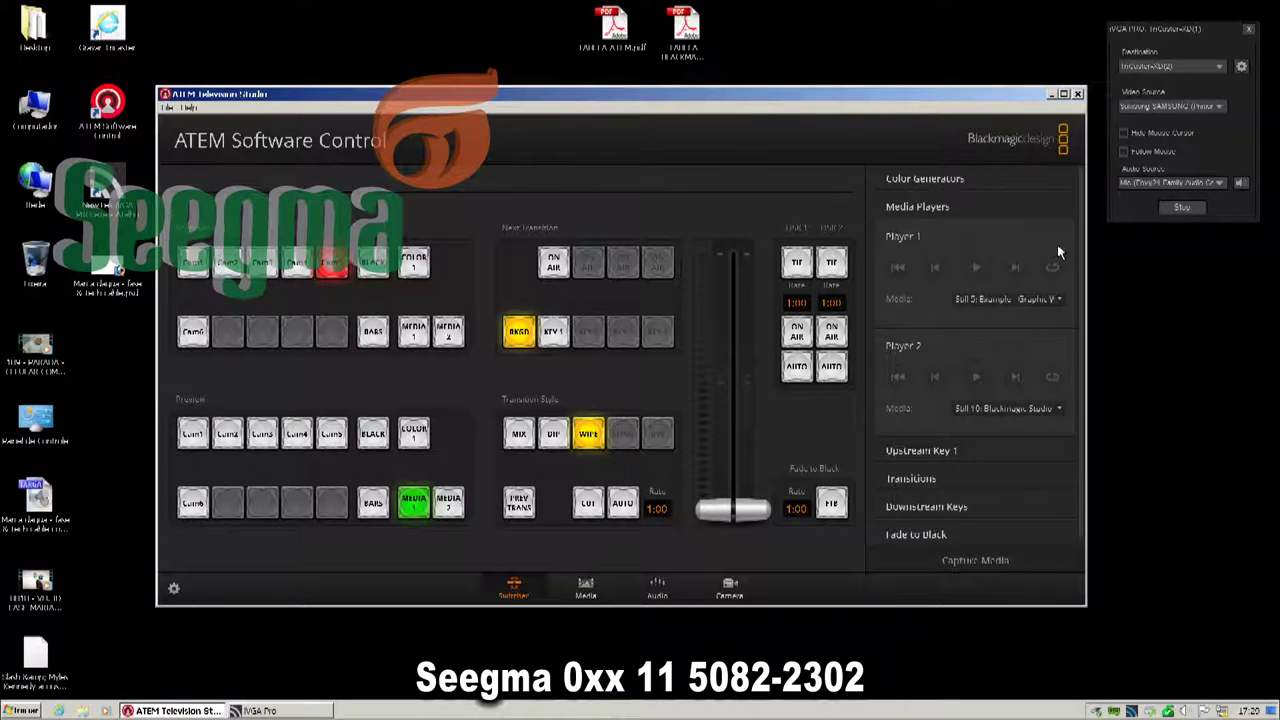
{"action": "left_click", "coordinate": [1060, 300]}
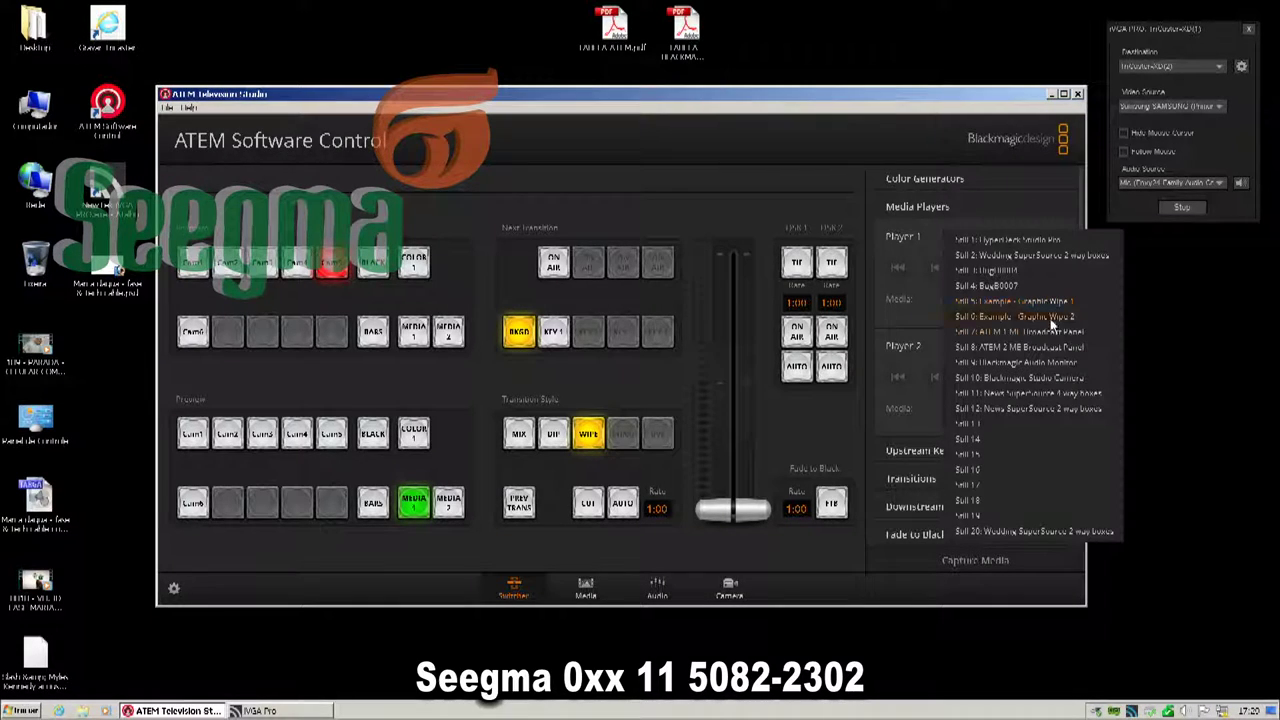
{"action": "left_click", "coordinate": [1055, 395]}
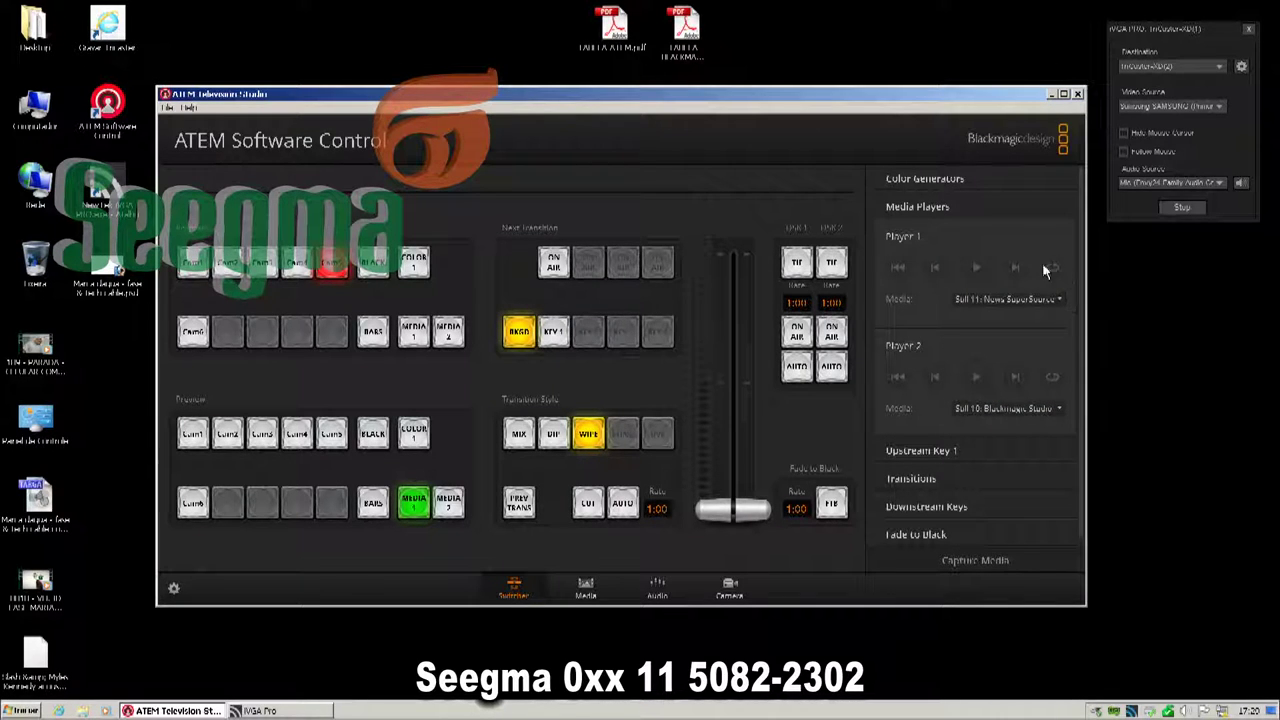
{"action": "left_click", "coordinate": [1058, 300]}
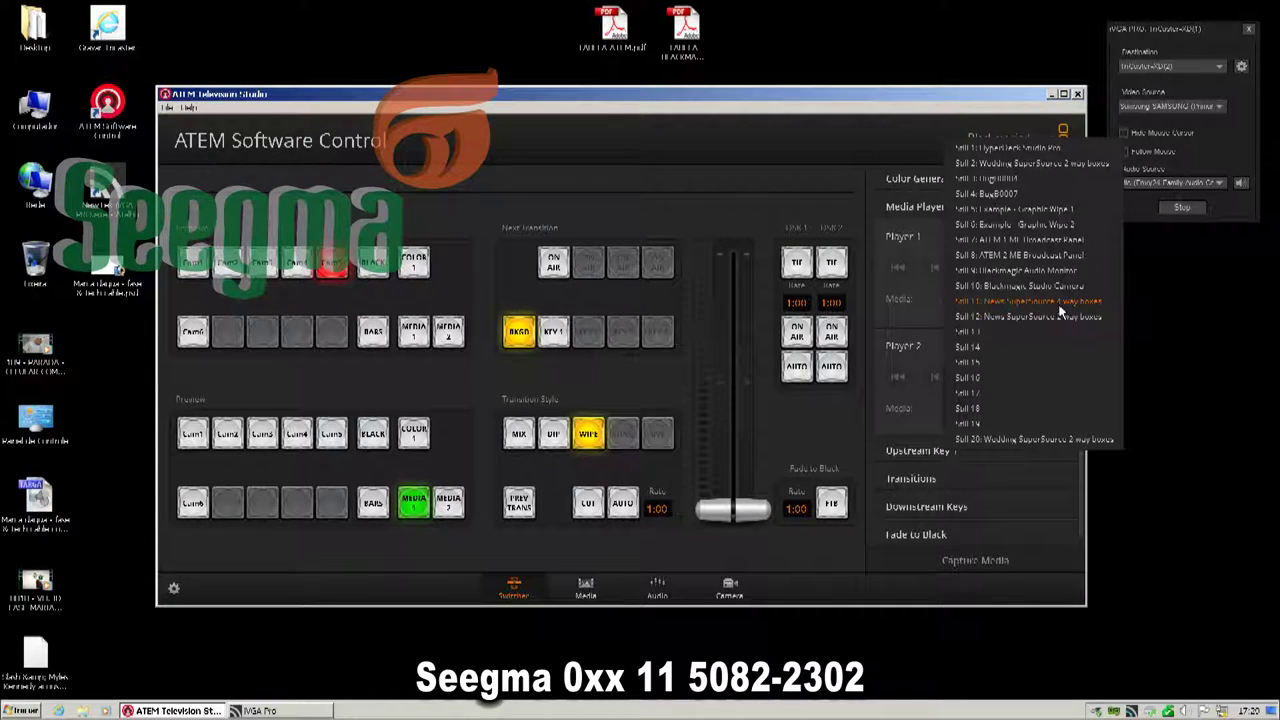
{"action": "left_click", "coordinate": [1005, 147]}
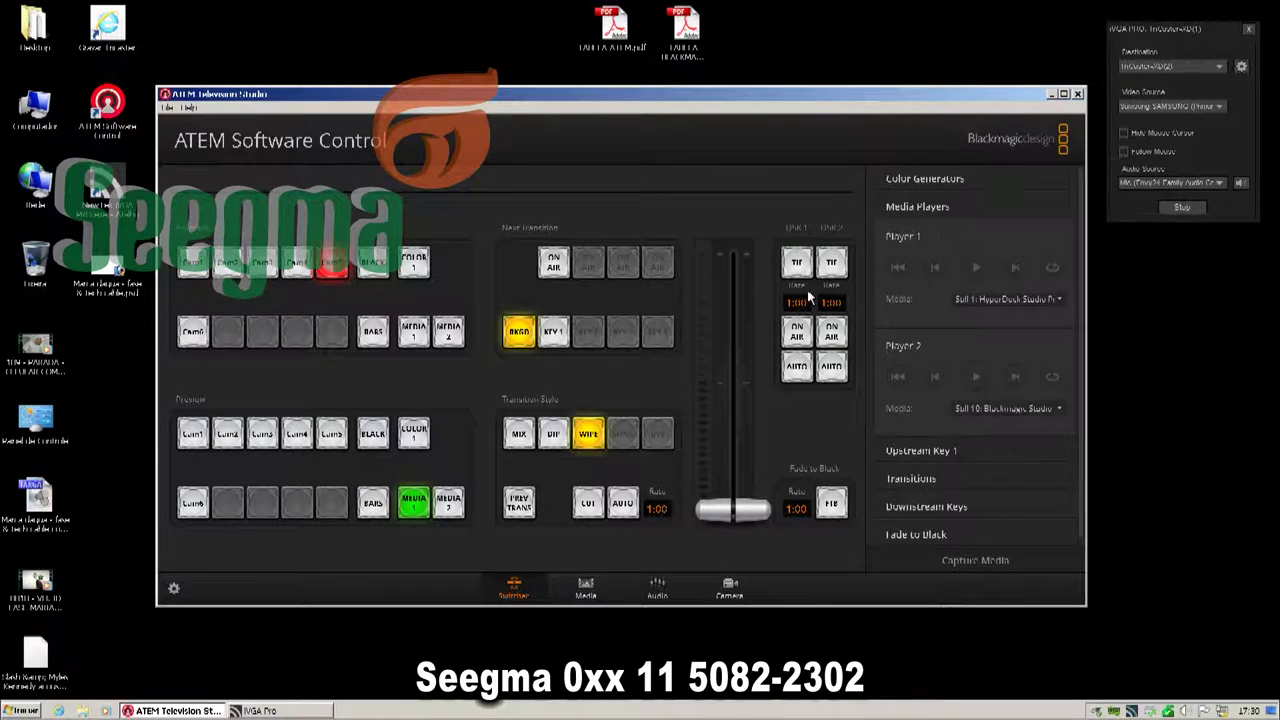
Step: Open Upstream Key 1's chroma key settings, adjust the hue and gain, and collapse the settings
{"action": "left_click", "coordinate": [925, 207]}
{"action": "left_click", "coordinate": [907, 235]}
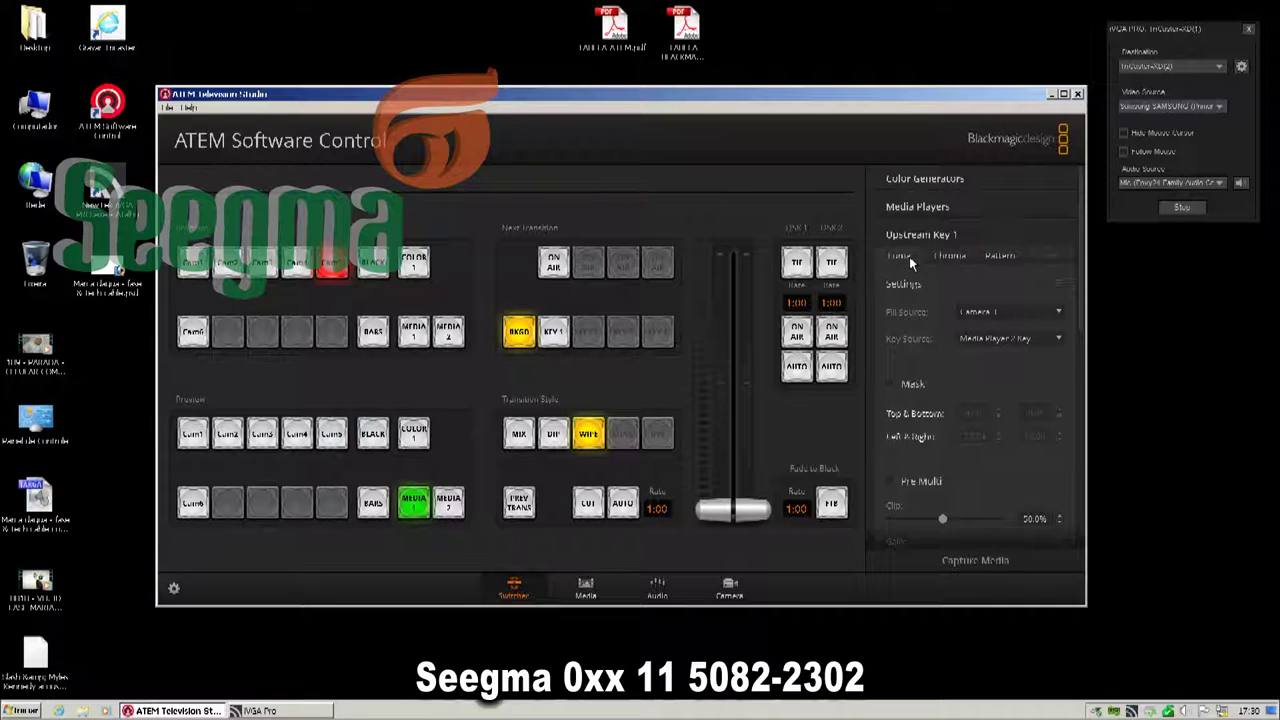
{"action": "left_click", "coordinate": [946, 255]}
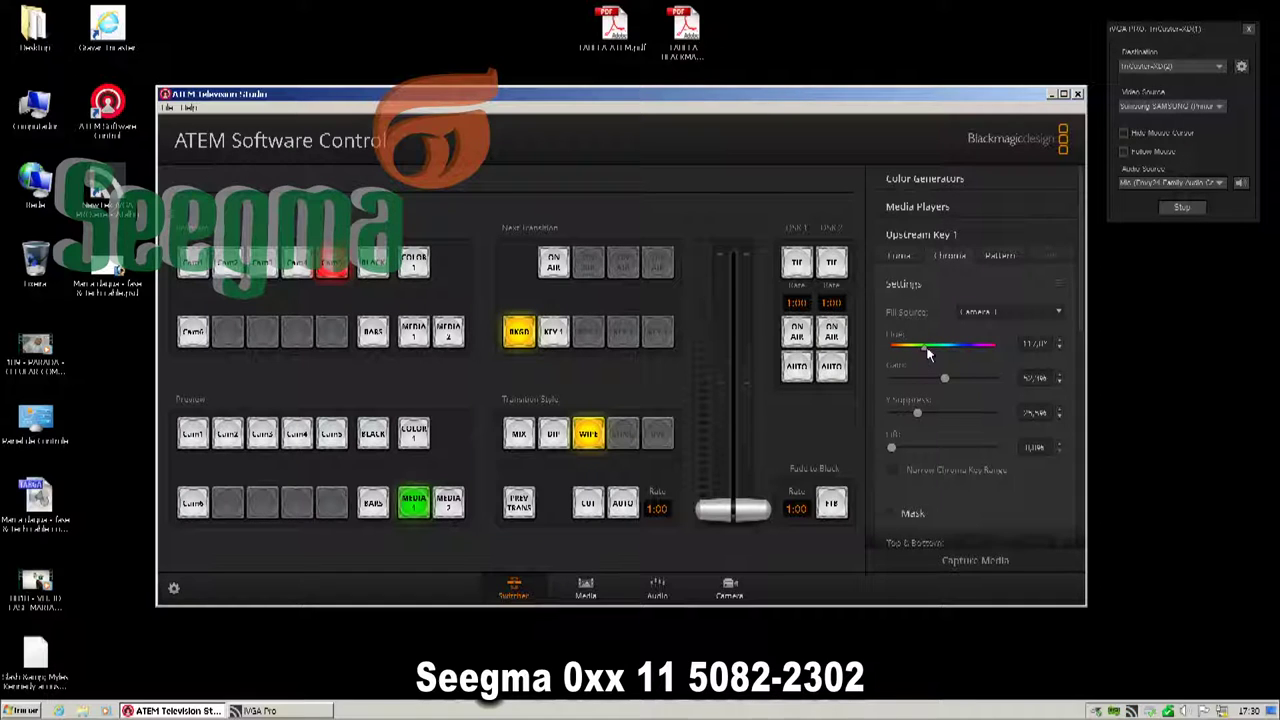
{"action": "left_click_drag", "start_coordinate": [924, 347], "coordinate": [934, 410]}
{"action": "left_click_drag", "start_coordinate": [893, 449], "coordinate": [891, 447]}
{"action": "left_click", "coordinate": [910, 236]}
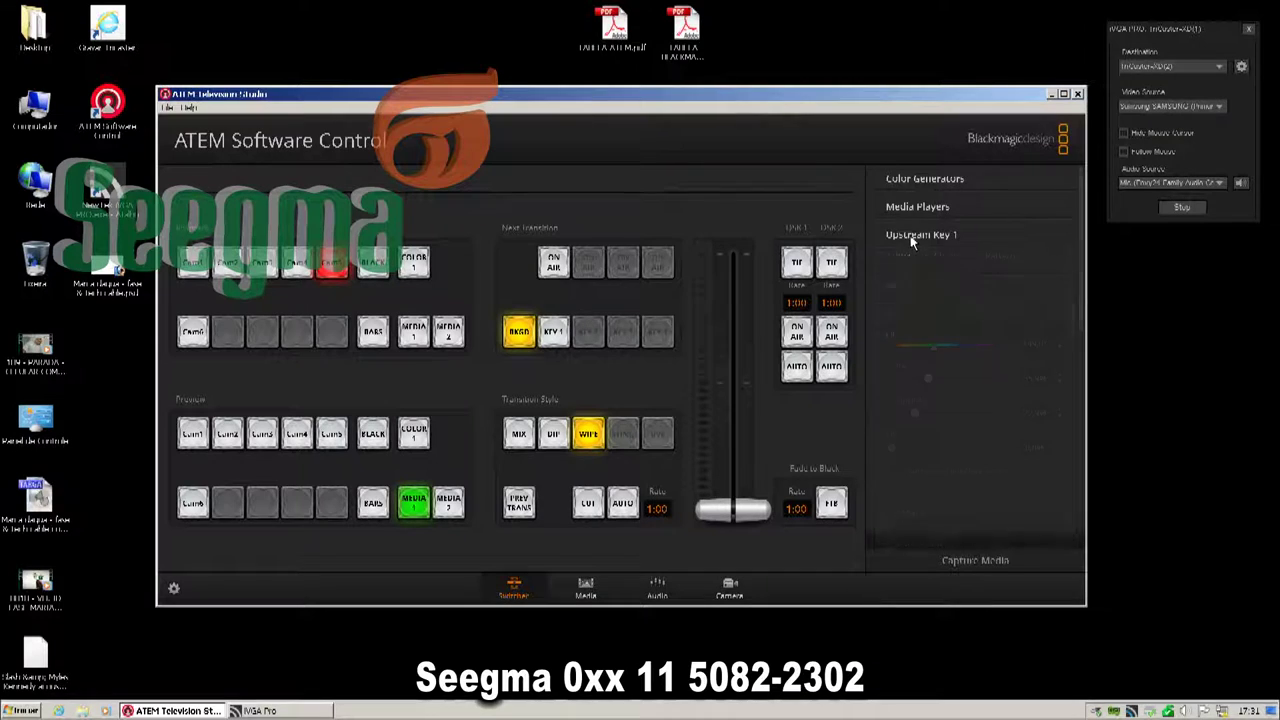
Step: Review the mix, dip and wipe transition settings, and set the dip source to Color 2
{"action": "left_click", "coordinate": [928, 262]}
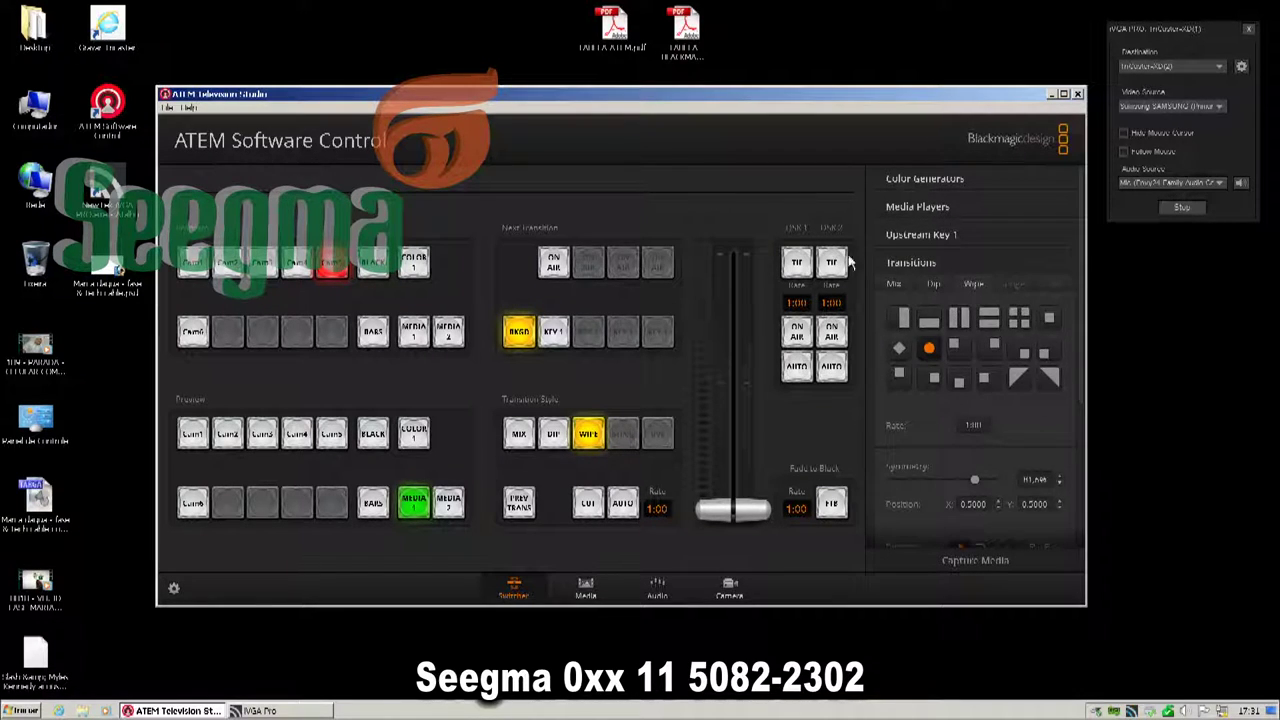
{"action": "left_click", "coordinate": [897, 285]}
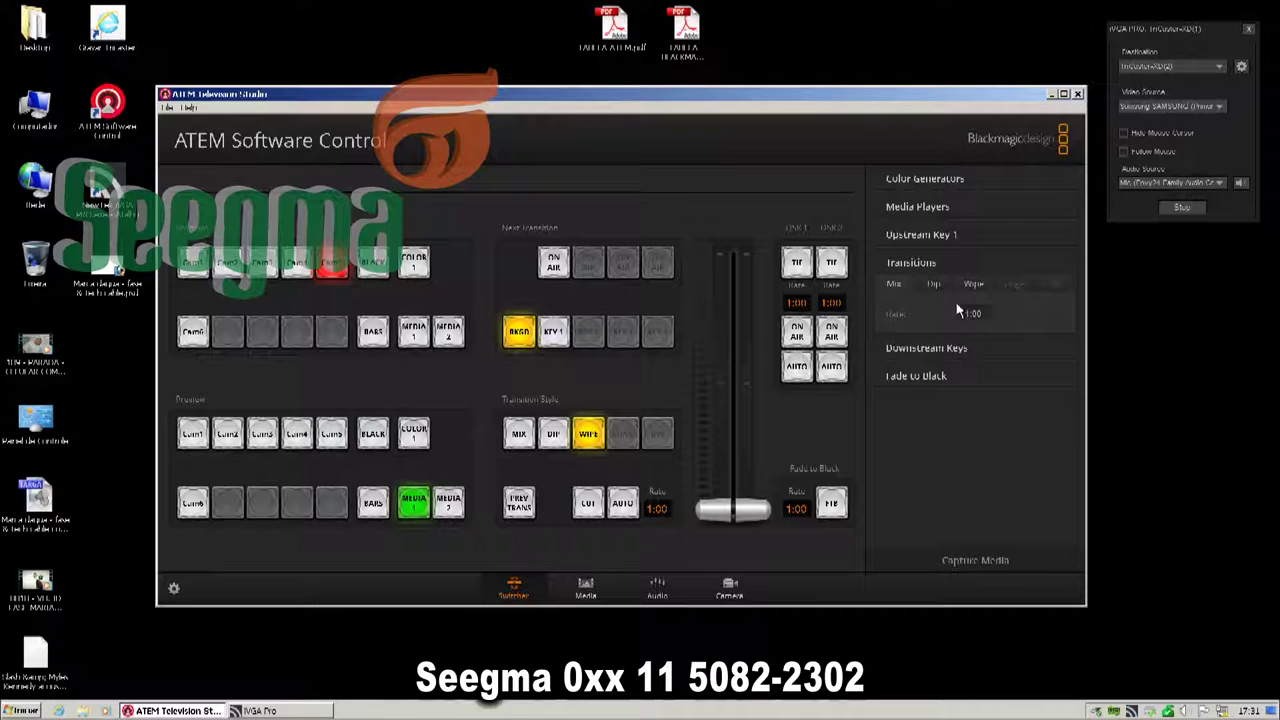
{"action": "left_click", "coordinate": [935, 287]}
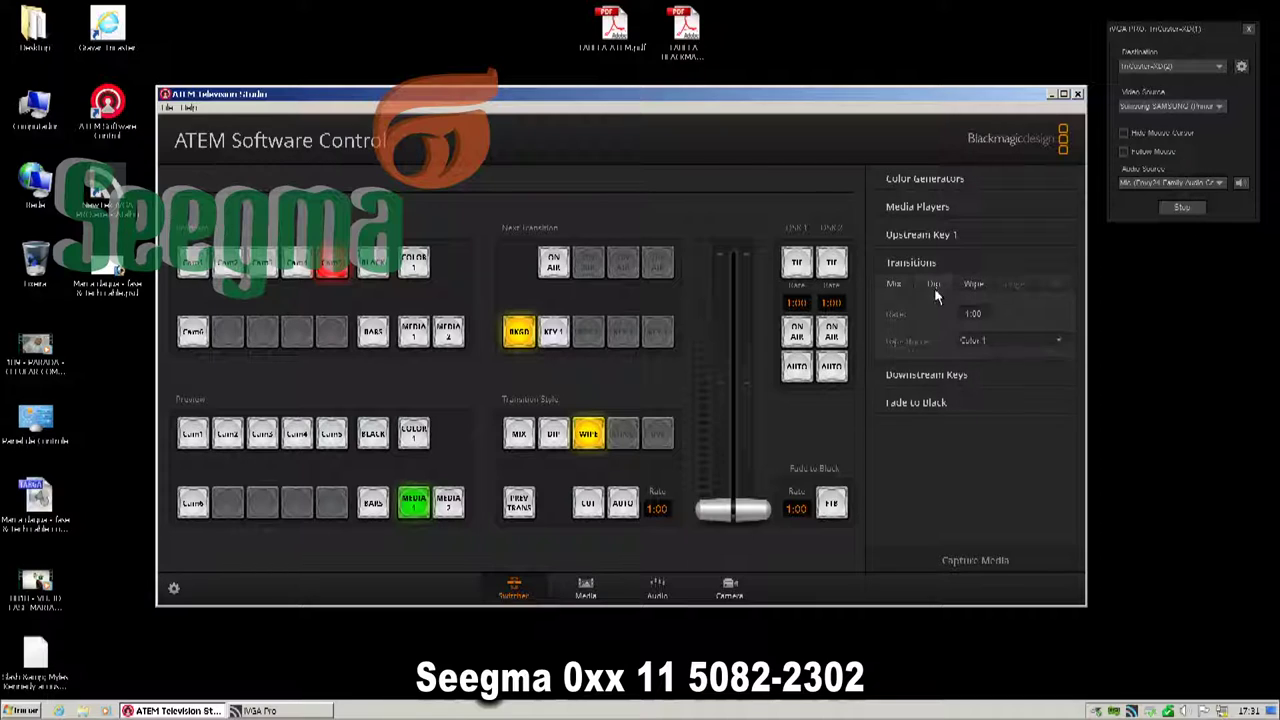
{"action": "left_click", "coordinate": [1062, 340]}
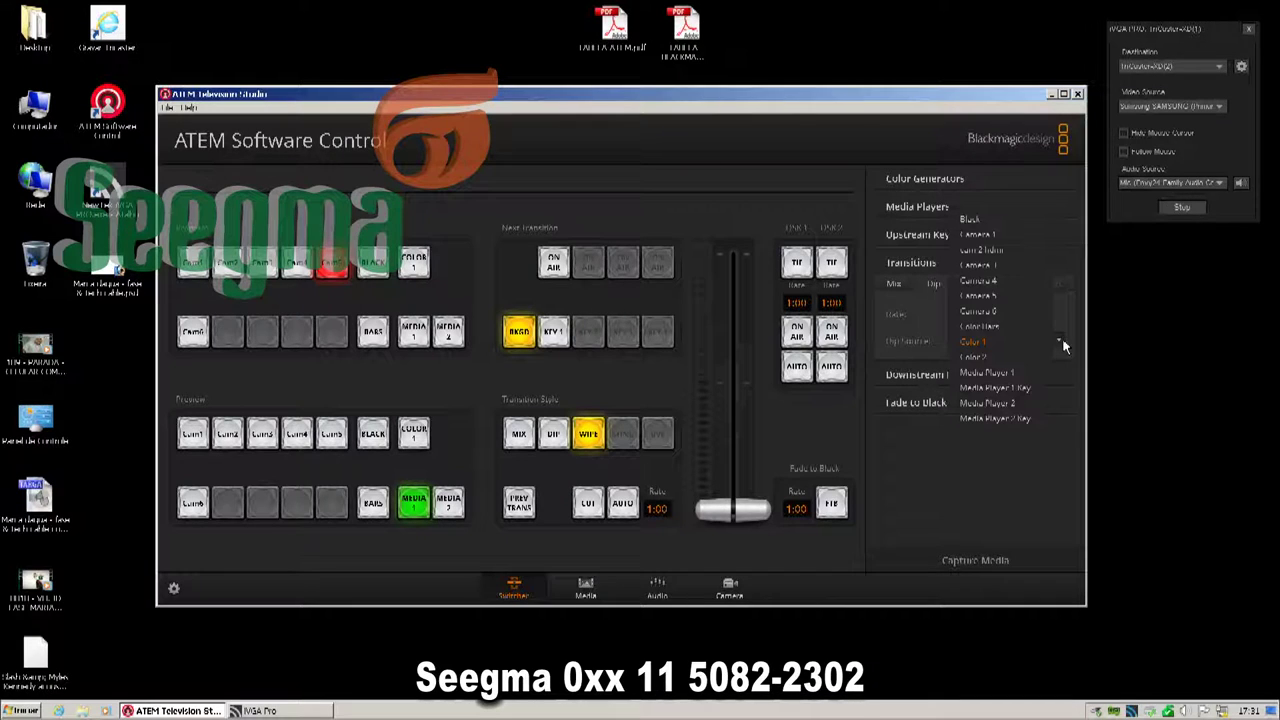
{"action": "left_click", "coordinate": [985, 357]}
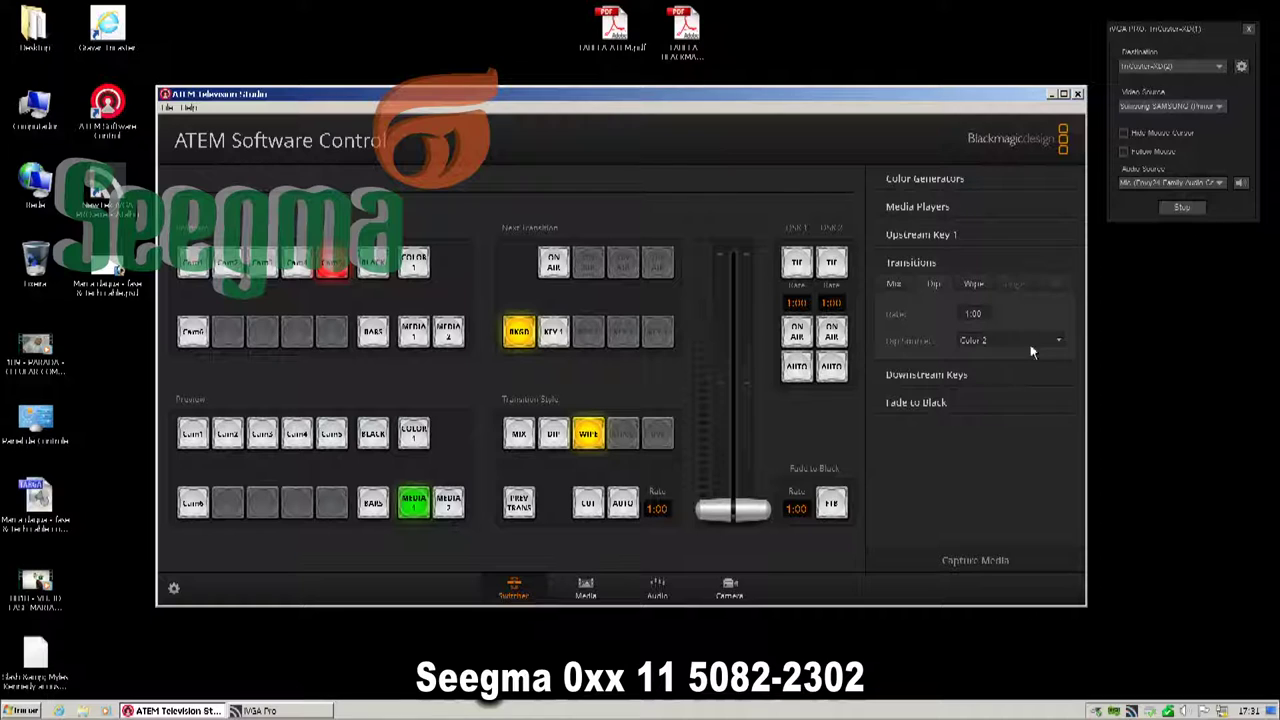
{"action": "left_click", "coordinate": [975, 286]}
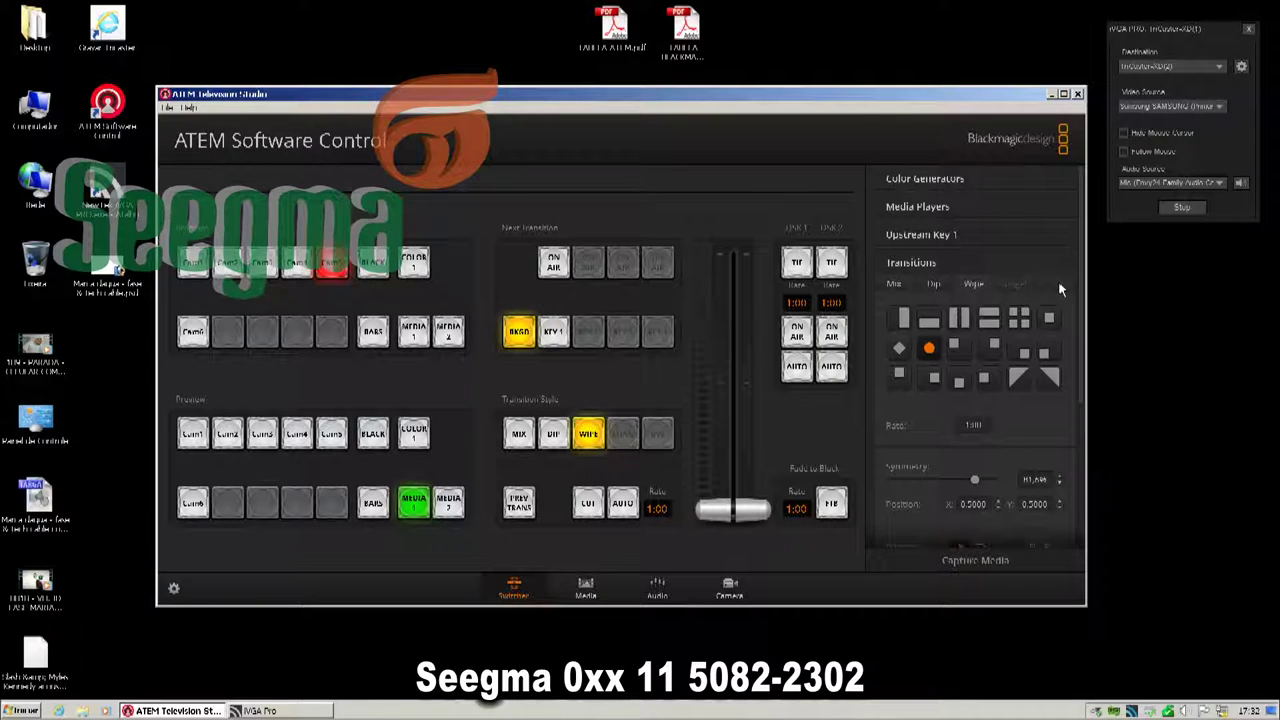
{"action": "left_click", "coordinate": [930, 265]}
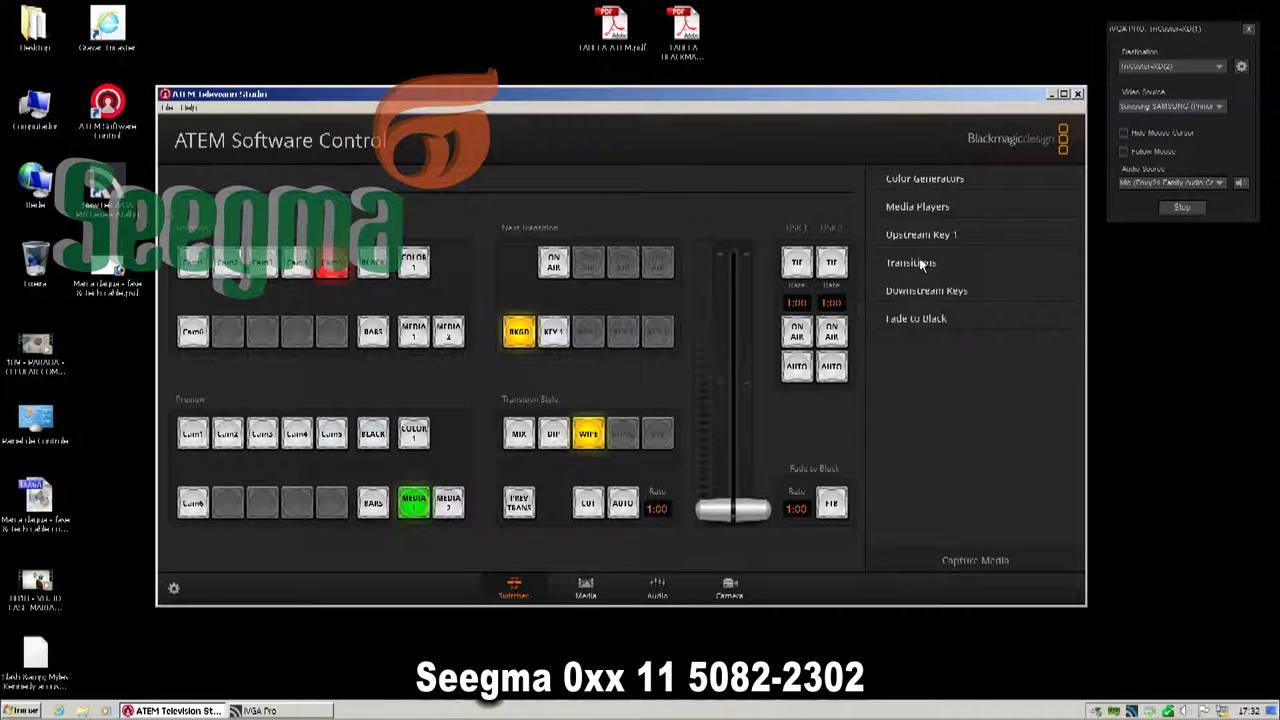
Step: Examine the key source options of Downstream Key 1 and keep Media Player 1 Key
{"action": "left_click", "coordinate": [926, 292]}
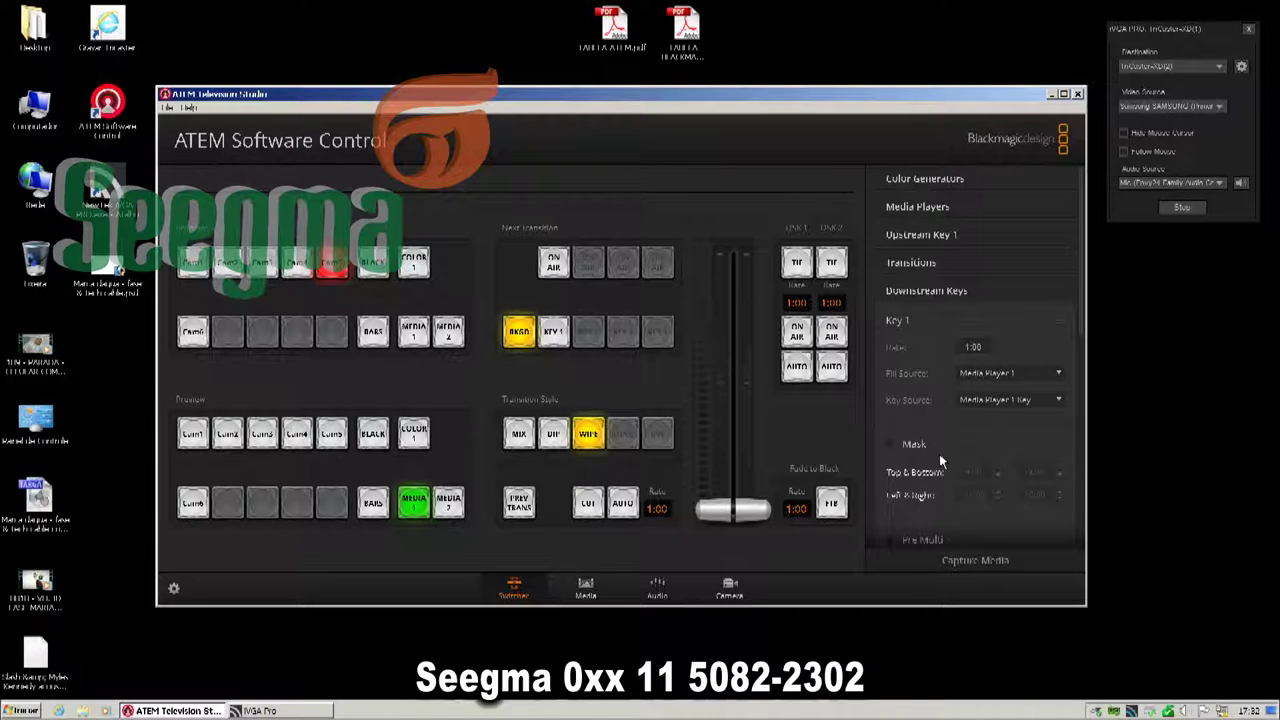
{"action": "left_click", "coordinate": [1059, 400]}
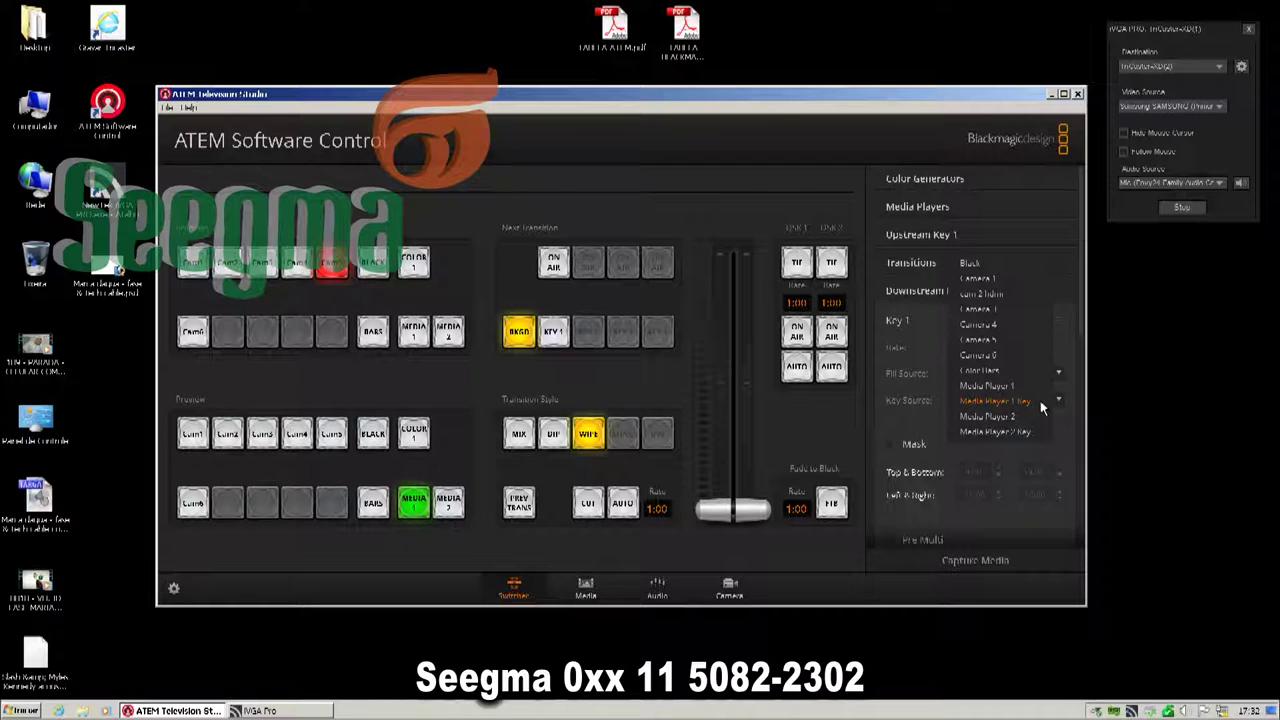
{"action": "left_click", "coordinate": [1035, 401]}
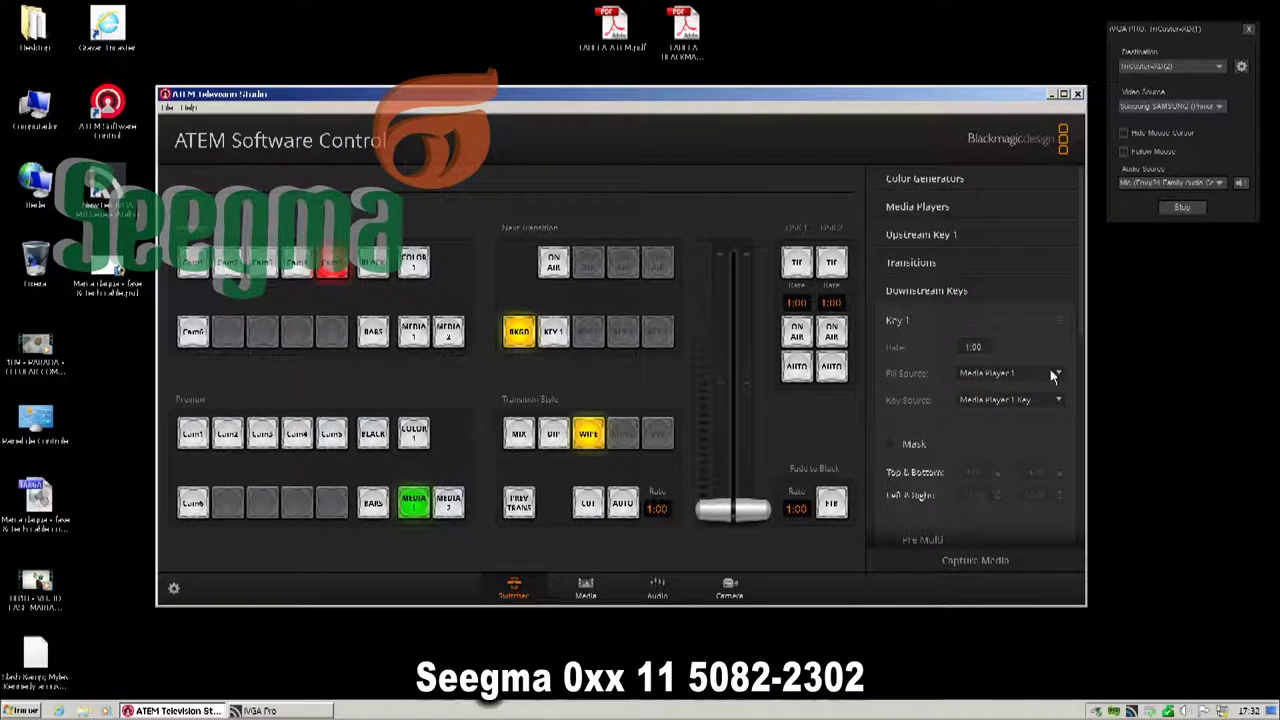
Step: Load the BugB0007 still from the media pool into Media Player 1 and return to the switcher page
{"action": "left_click", "coordinate": [586, 588]}
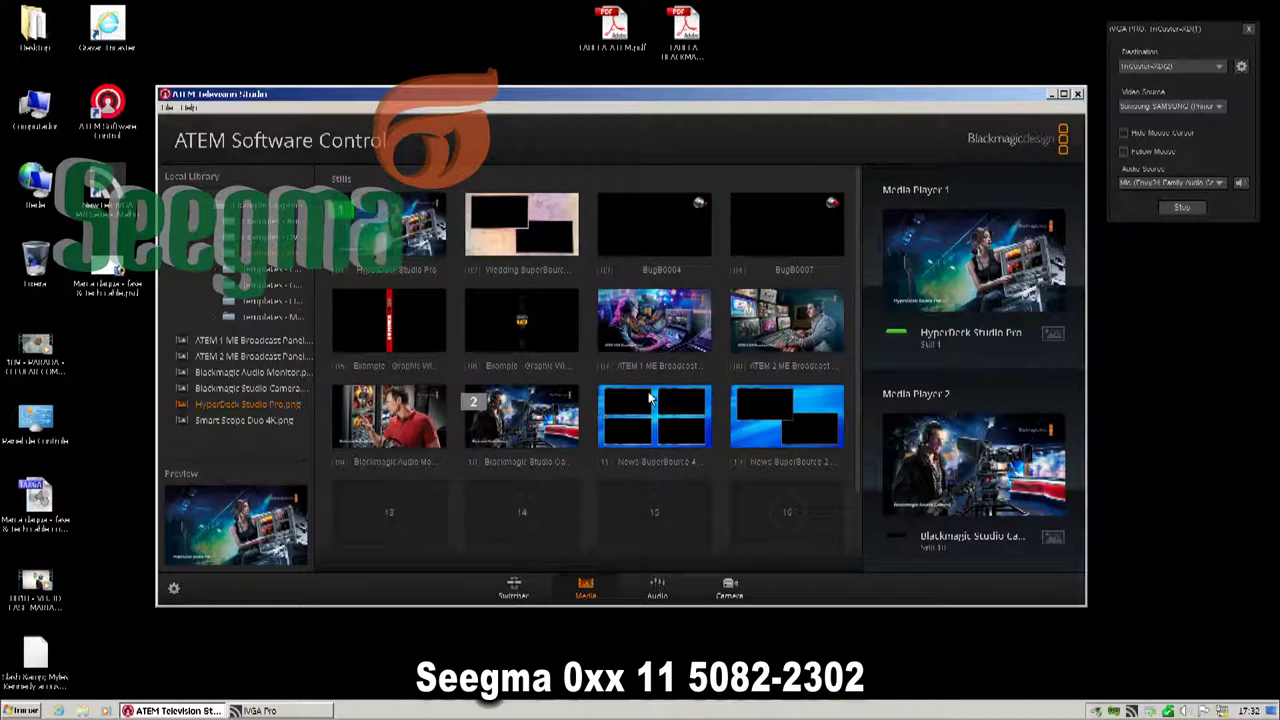
{"action": "left_click_drag", "start_coordinate": [778, 221], "coordinate": [892, 251]}
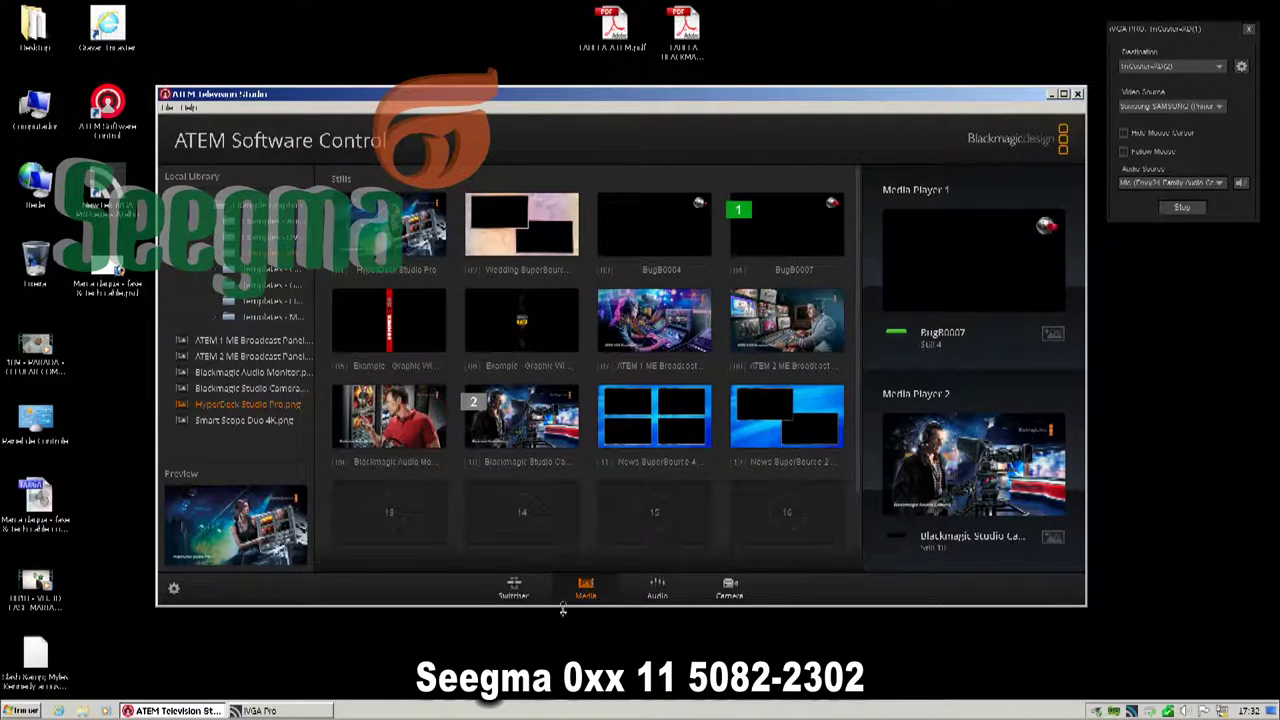
{"action": "left_click", "coordinate": [514, 590]}
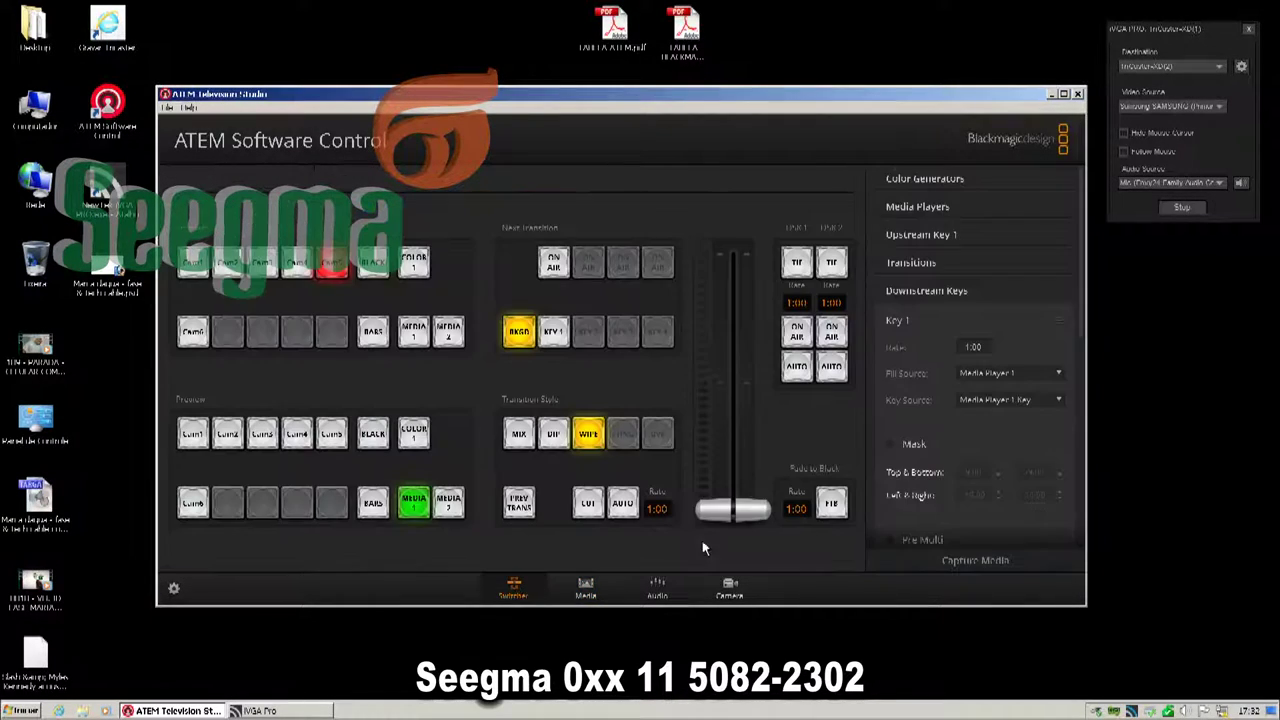
Step: Toggle Downstream Key 1 on and off air repeatedly, leaving it on air
{"action": "left_click", "coordinate": [799, 332]}
{"action": "left_click", "coordinate": [798, 333]}
{"action": "left_click", "coordinate": [798, 333]}
{"action": "left_click", "coordinate": [798, 333]}
{"action": "left_click", "coordinate": [798, 333]}
{"action": "left_click", "coordinate": [798, 333]}
{"action": "left_click", "coordinate": [803, 338]}
{"action": "left_click", "coordinate": [803, 338]}
{"action": "left_click", "coordinate": [803, 338]}
{"action": "left_click", "coordinate": [803, 338]}
{"action": "left_click", "coordinate": [803, 338]}
{"action": "left_click", "coordinate": [798, 334]}
{"action": "left_click", "coordinate": [798, 334]}
{"action": "left_click", "coordinate": [798, 334]}
{"action": "left_click", "coordinate": [798, 334]}
{"action": "left_click", "coordinate": [798, 334]}
{"action": "left_click", "coordinate": [799, 336]}
{"action": "left_click", "coordinate": [799, 336]}
{"action": "left_click", "coordinate": [799, 336]}
{"action": "left_click", "coordinate": [799, 336]}
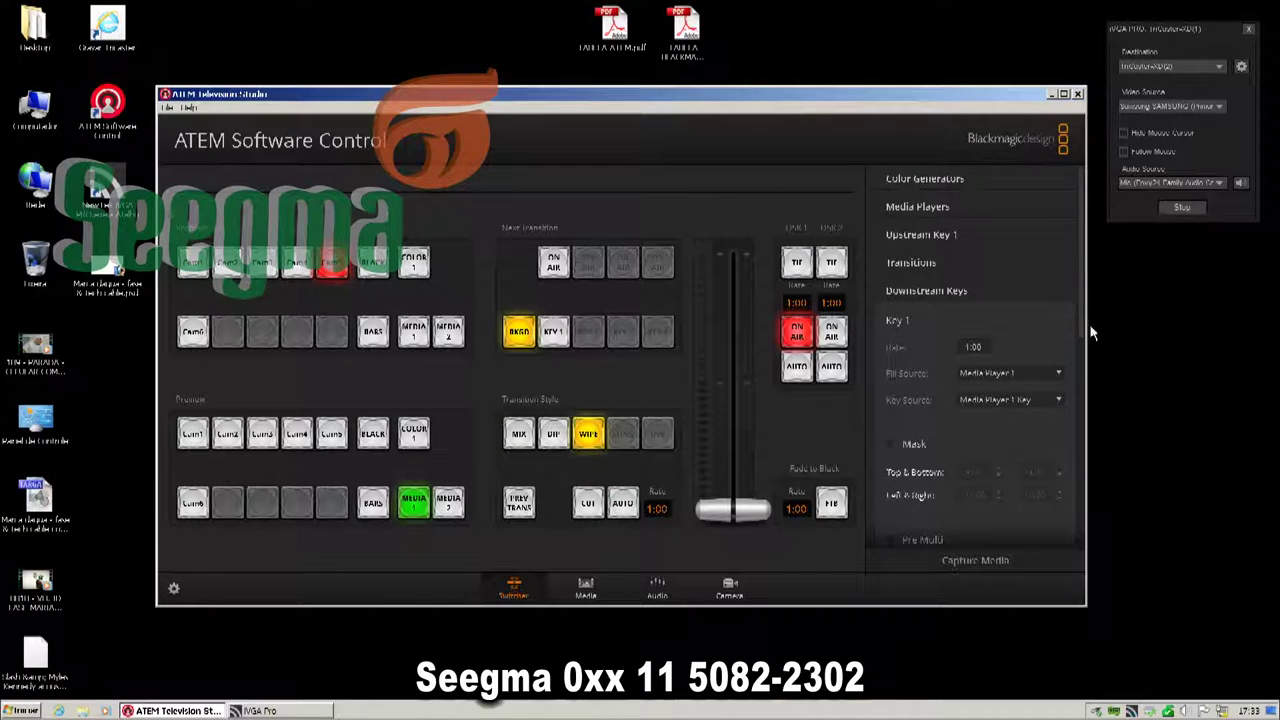
Step: Check Downstream Key 2's sources and load the Example - Graphic Wipe 2 still from the media pool into Media Player 2
{"action": "left_click_drag", "start_coordinate": [1082, 336], "coordinate": [1077, 470]}
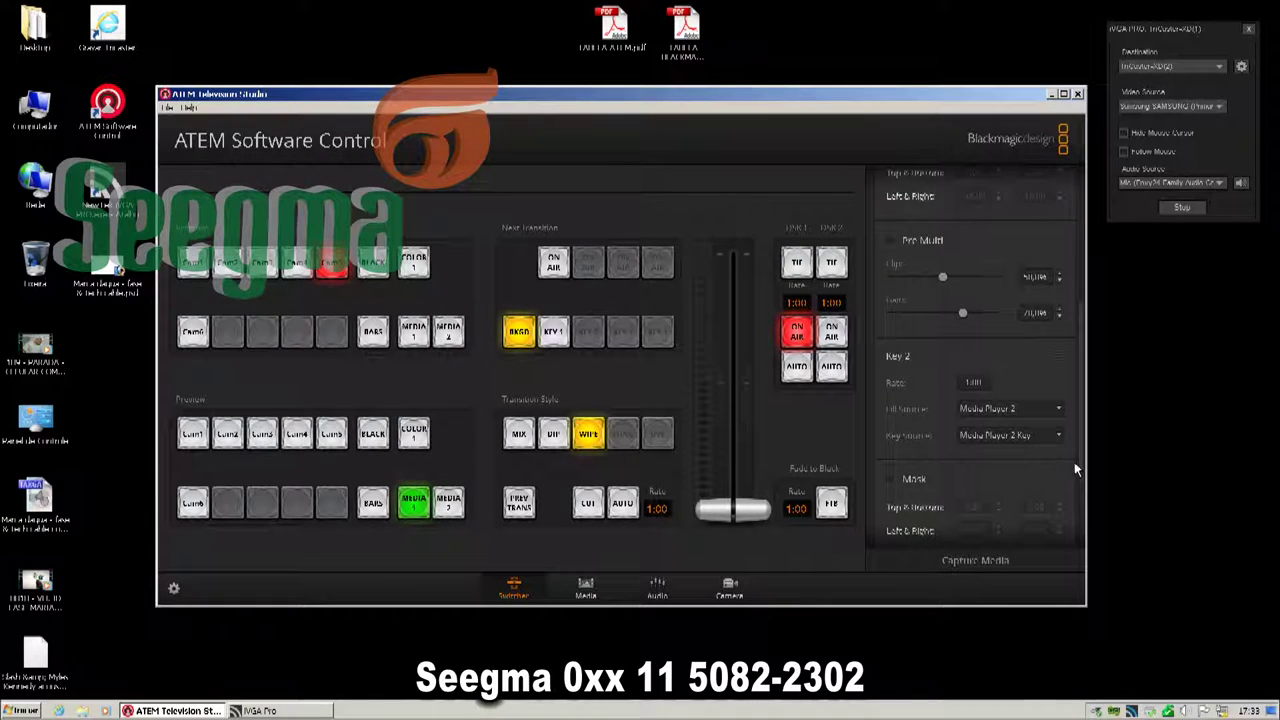
{"action": "left_click", "coordinate": [586, 588]}
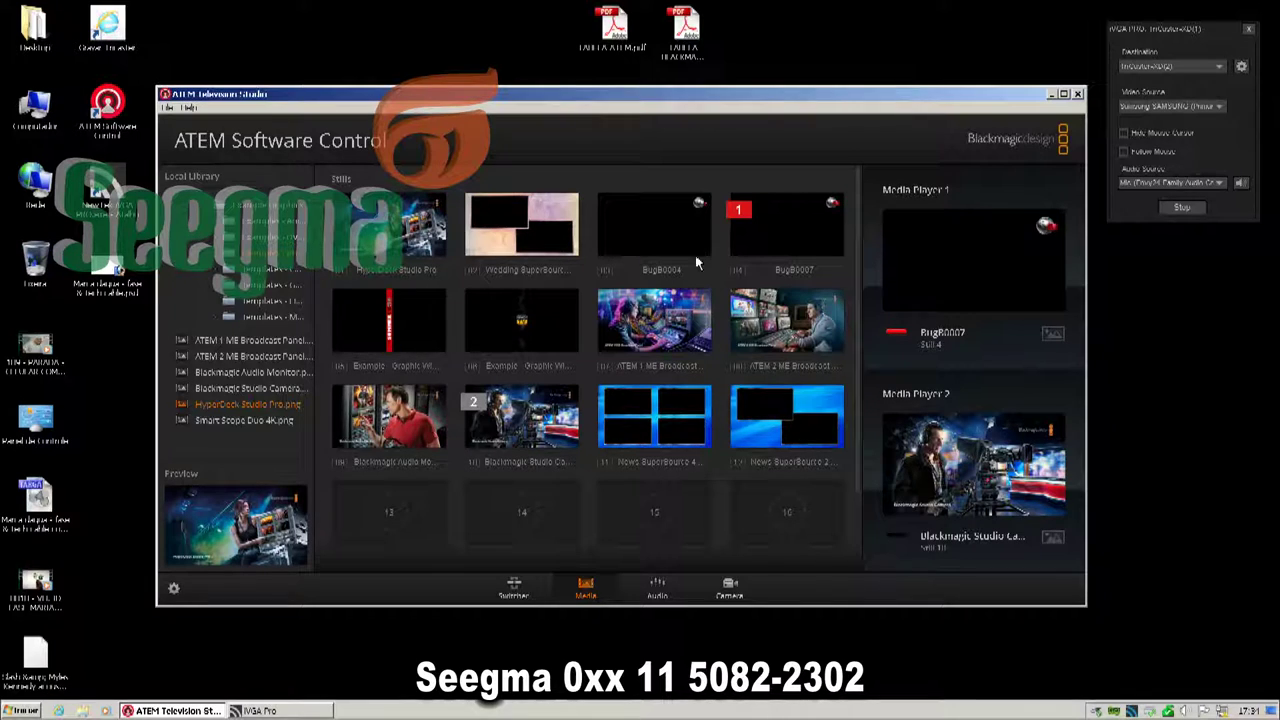
{"action": "left_click", "coordinate": [249, 422]}
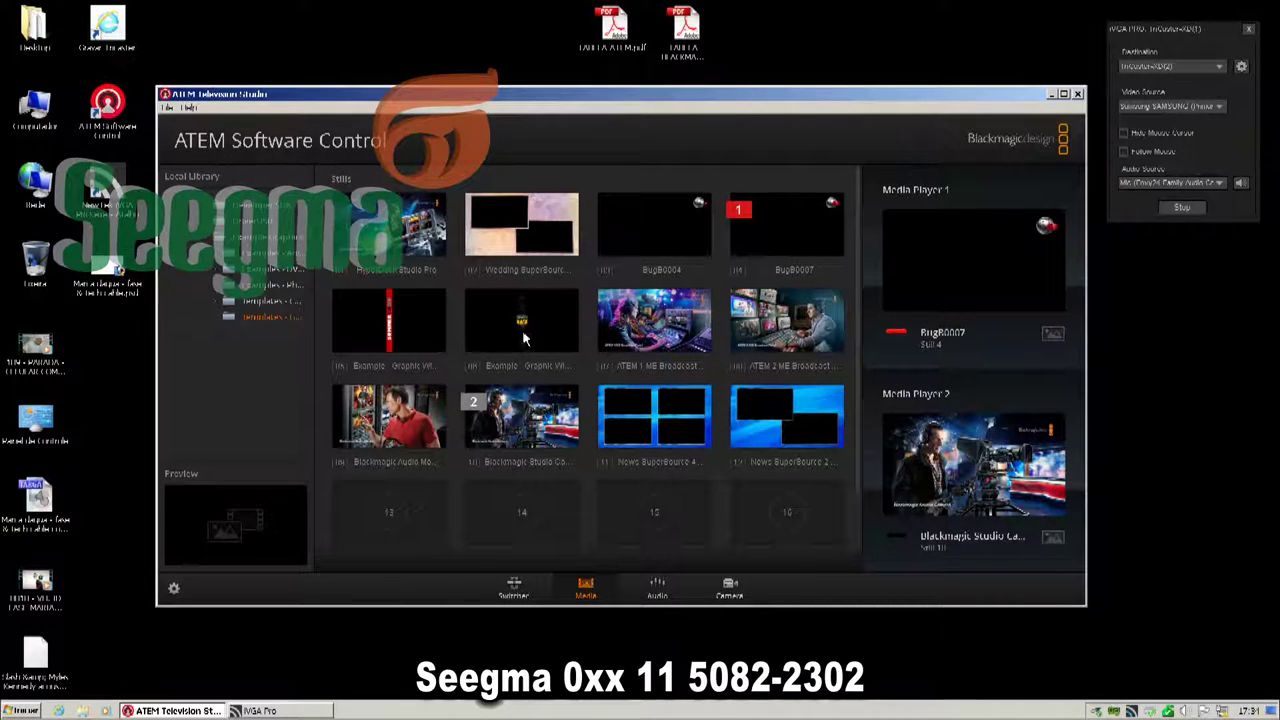
{"action": "left_click_drag", "start_coordinate": [521, 320], "coordinate": [920, 445]}
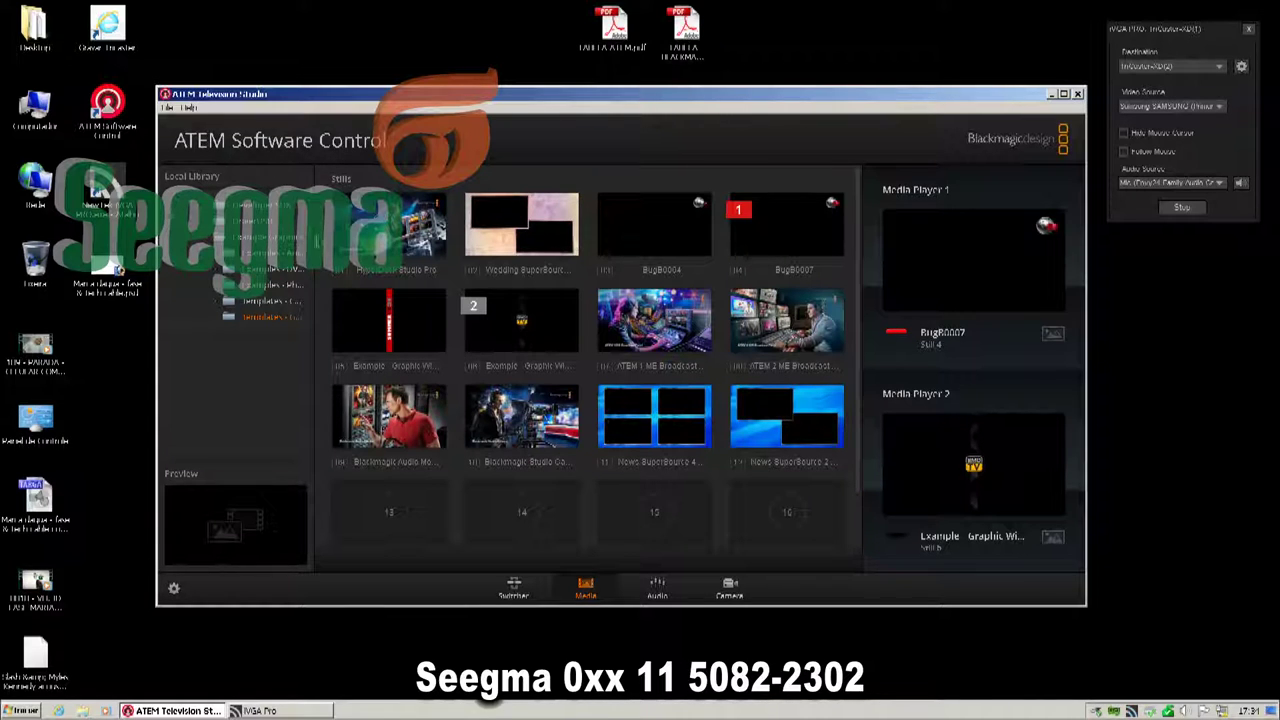
Step: Browse the Example Graphics subfolders in the local library and open the one holding the Graphic Wipe images
{"action": "scroll", "coordinate": [311, 237], "scroll_direction": "up", "scroll_amount": 1}
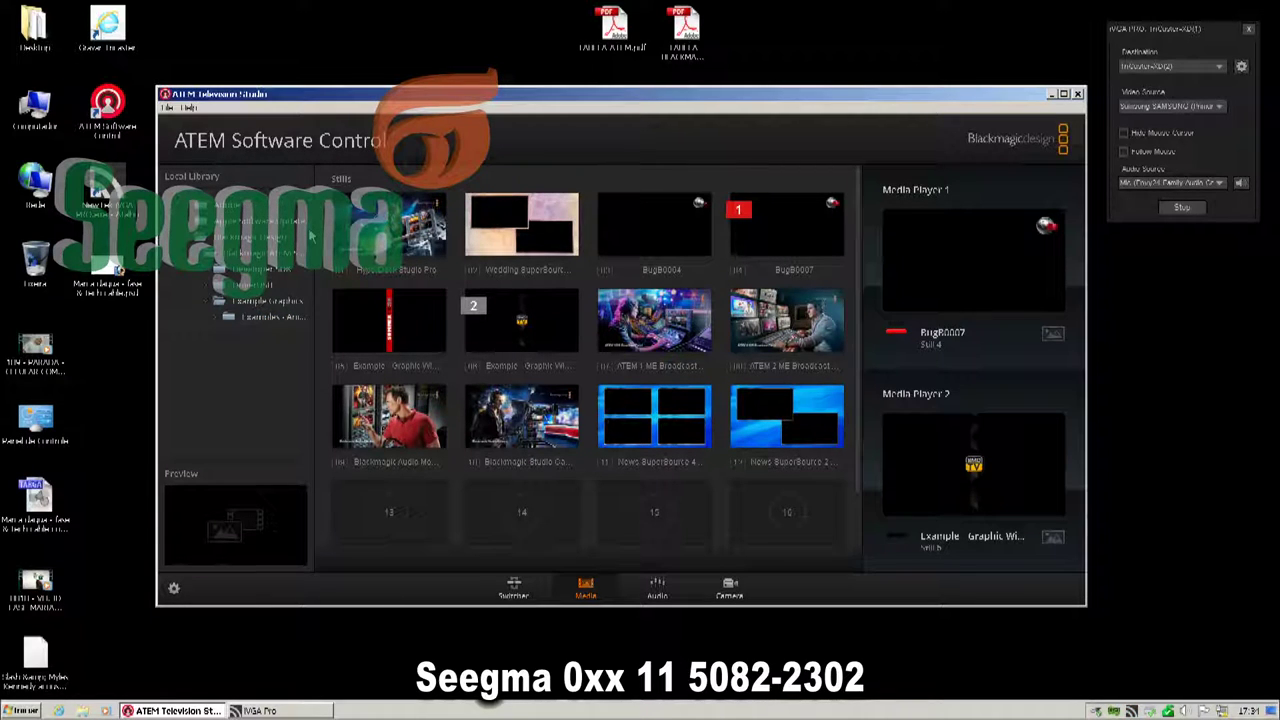
{"action": "scroll", "coordinate": [311, 237], "scroll_direction": "down", "scroll_amount": 1}
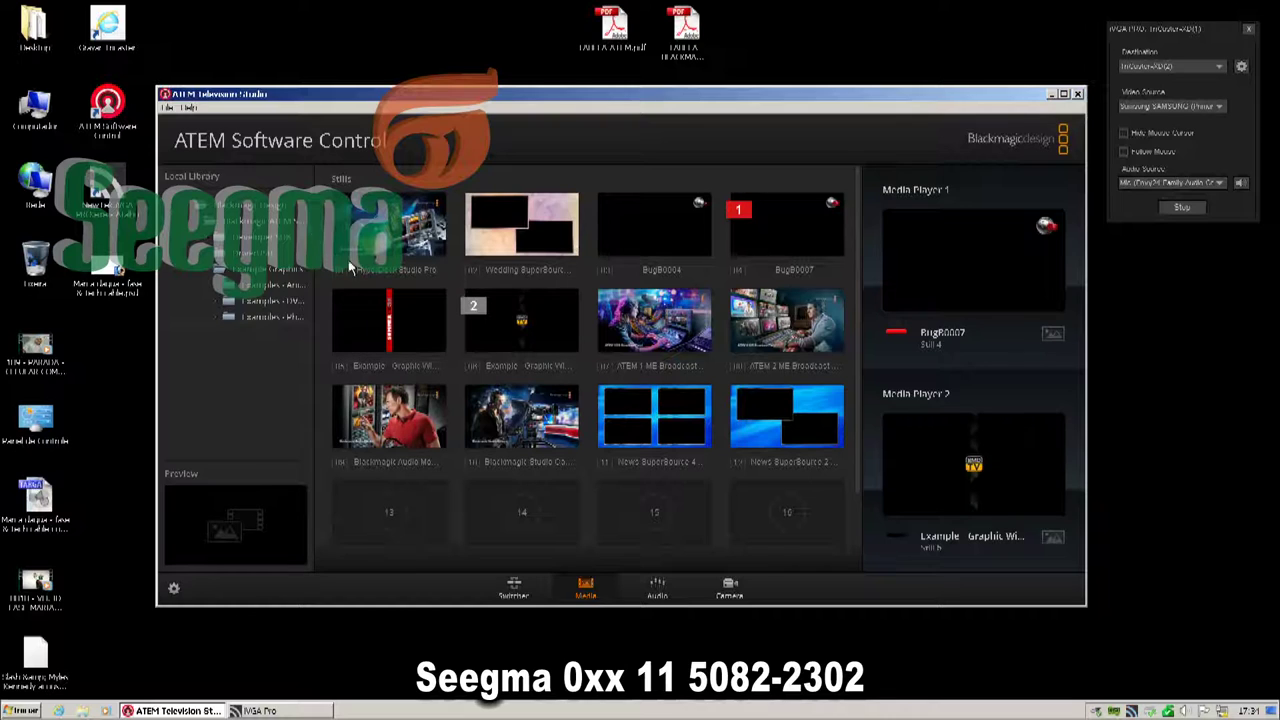
{"action": "left_click", "coordinate": [265, 285]}
{"action": "left_click", "coordinate": [277, 303]}
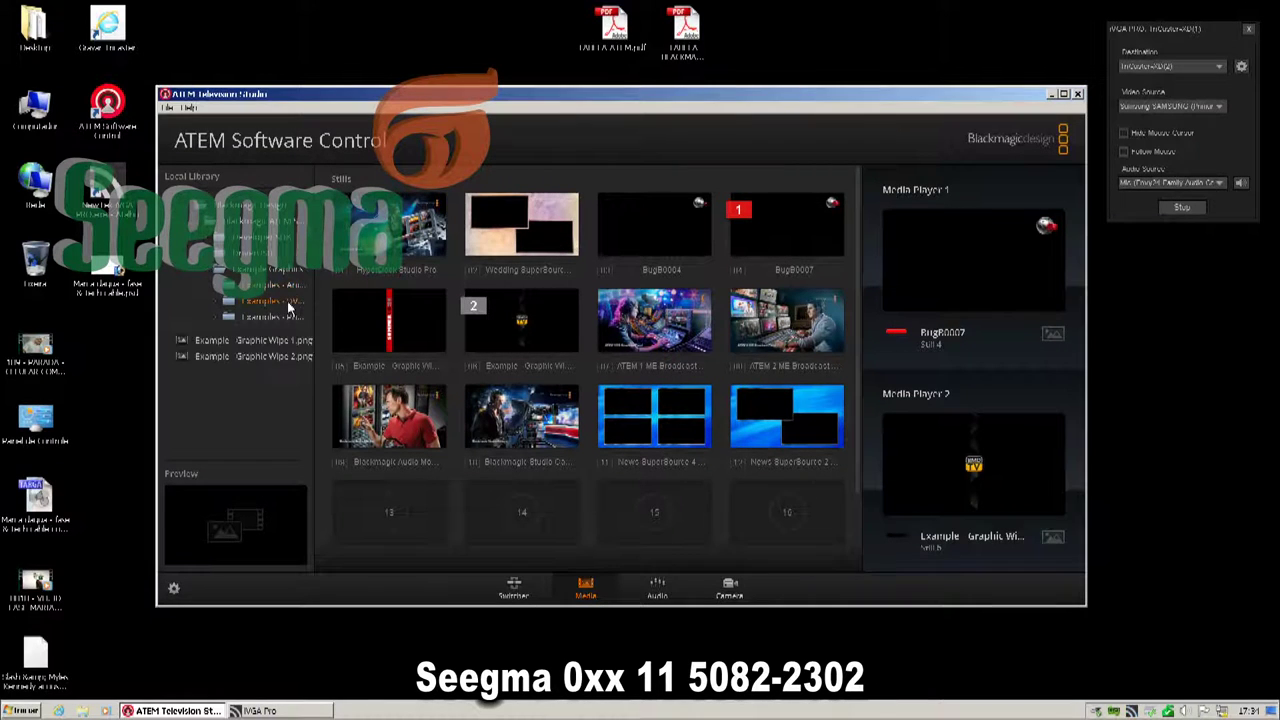
Step: Preview the Example - Graphic Wipe 1 and Graphic Wipe 2 images in the local library
{"action": "left_click", "coordinate": [275, 343]}
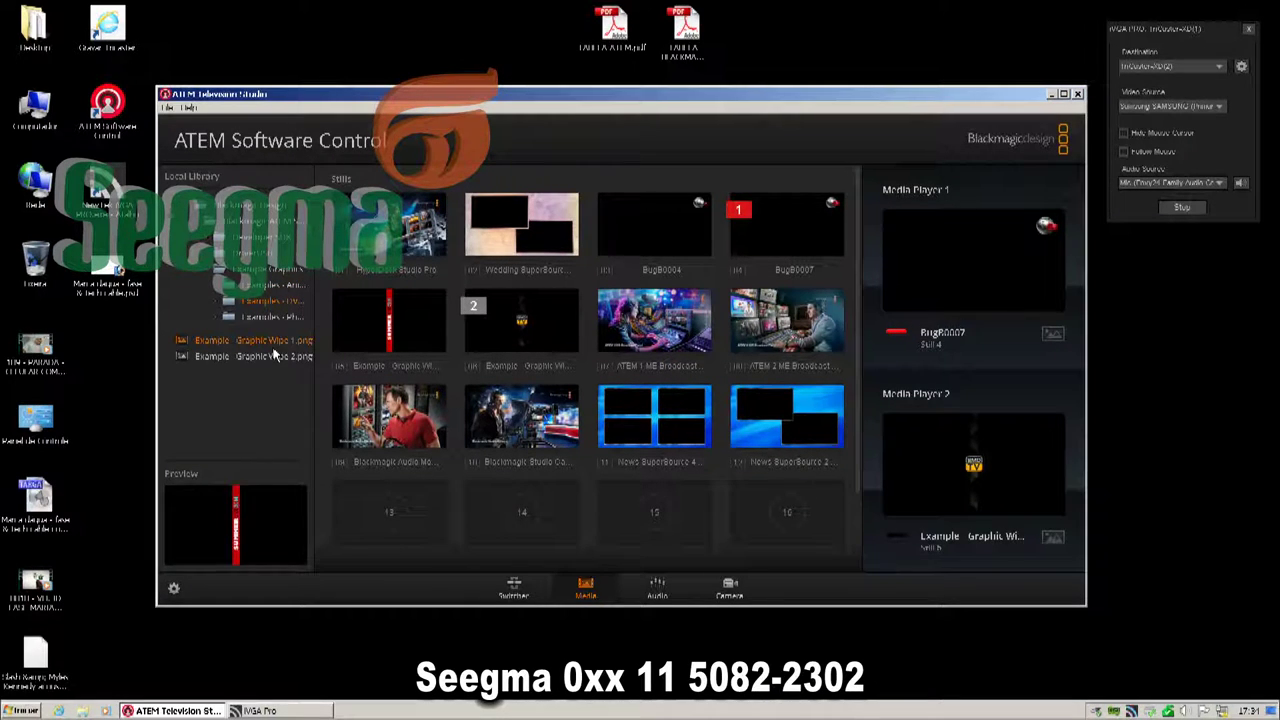
{"action": "left_click", "coordinate": [276, 356]}
{"action": "left_click", "coordinate": [272, 318]}
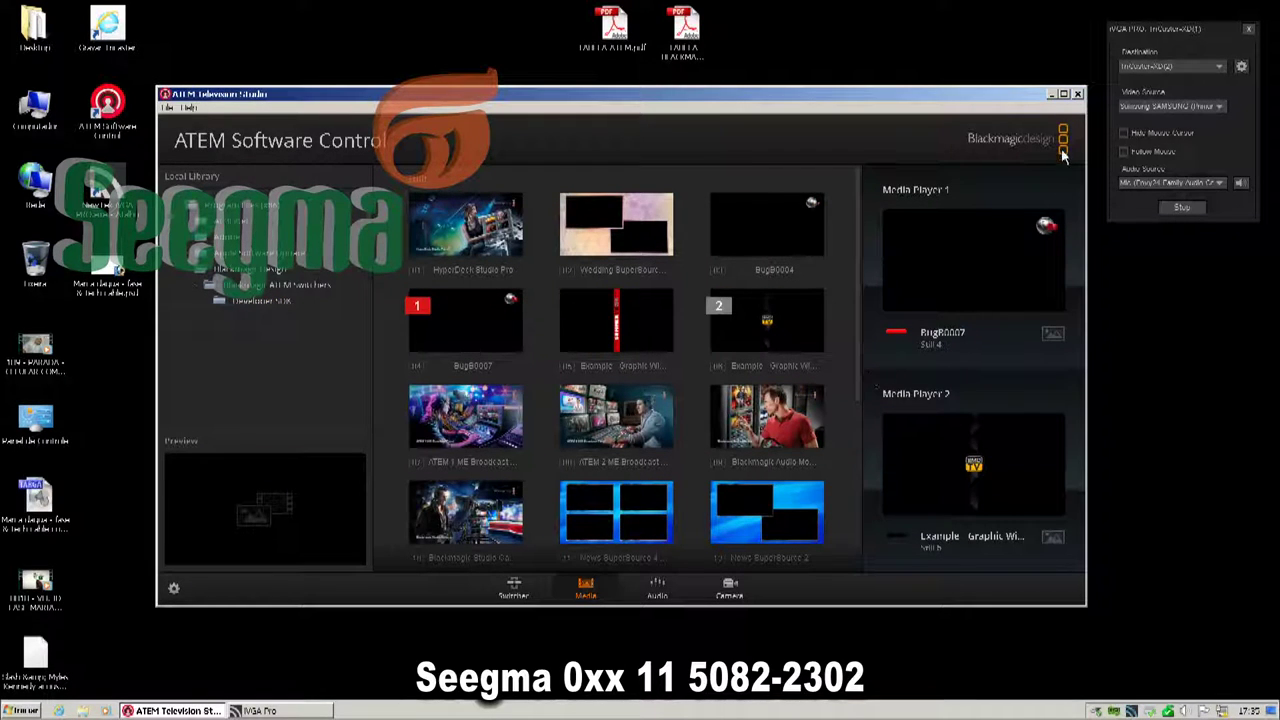
Step: Return to the switcher page, put Downstream Key 2 on air alongside Key 1, and take both keys off air
{"action": "left_click", "coordinate": [510, 593]}
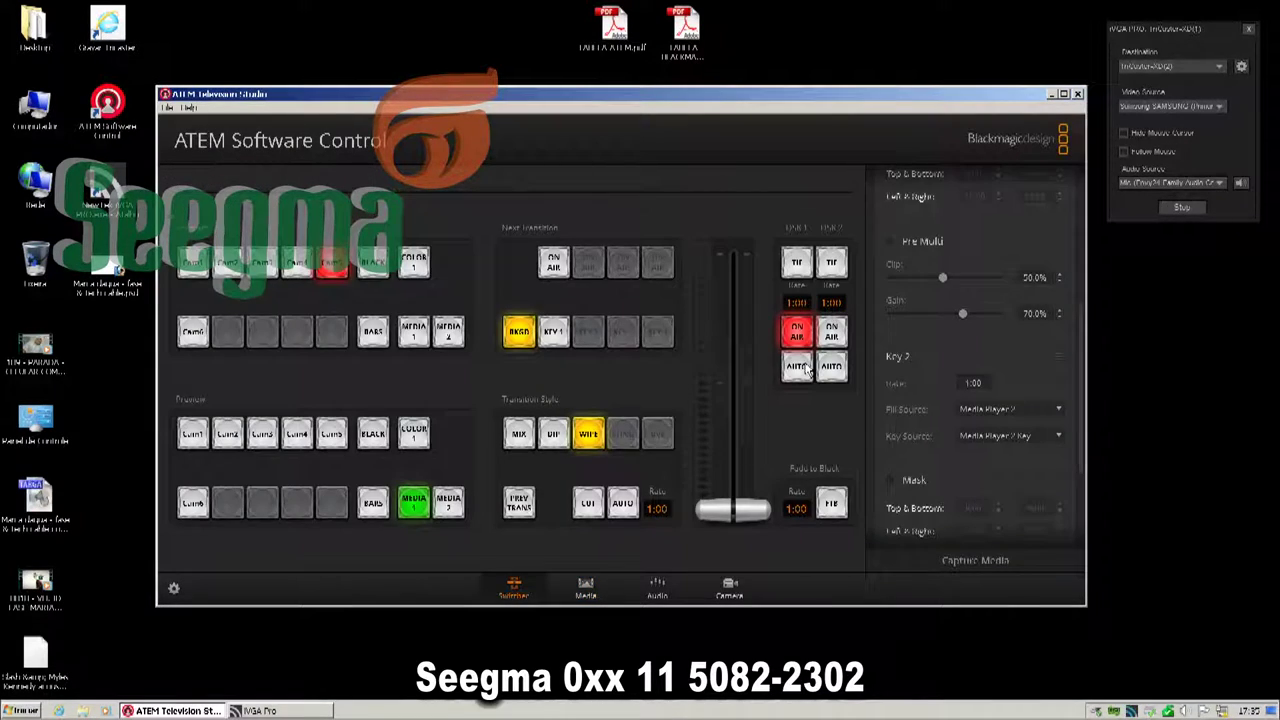
{"action": "left_click", "coordinate": [832, 336]}
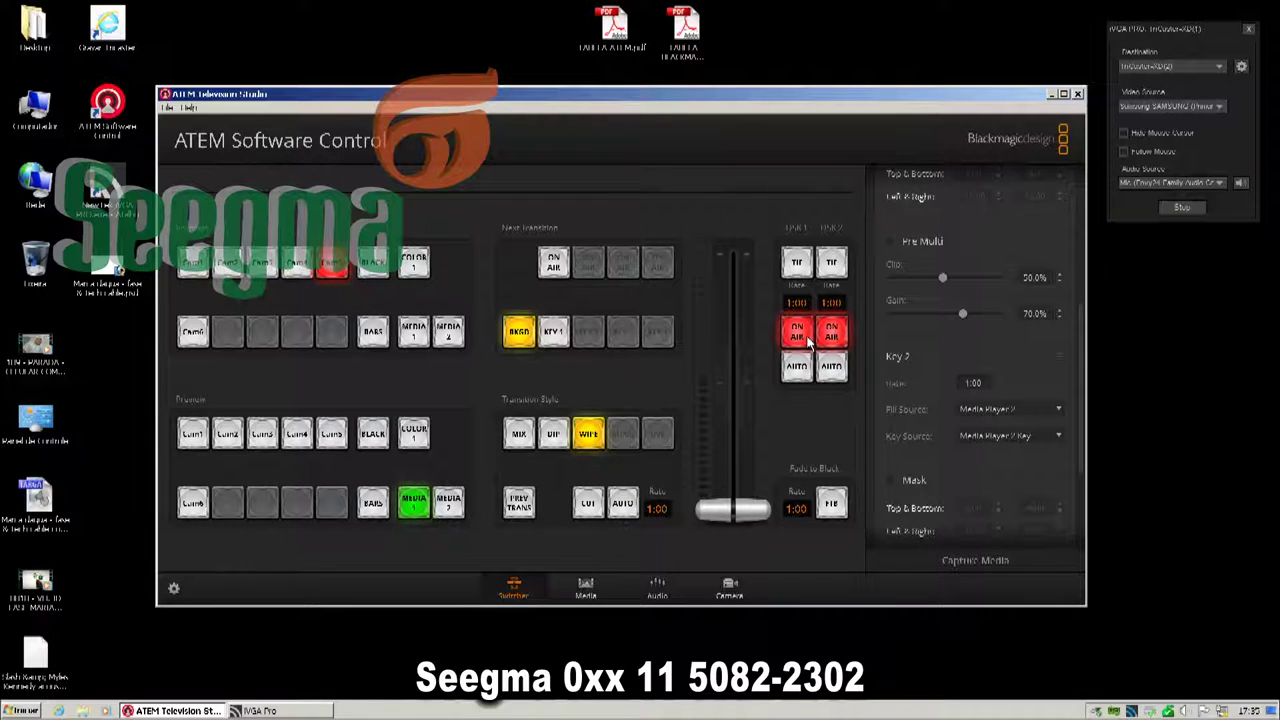
{"action": "left_click", "coordinate": [810, 342]}
{"action": "left_click", "coordinate": [832, 336]}
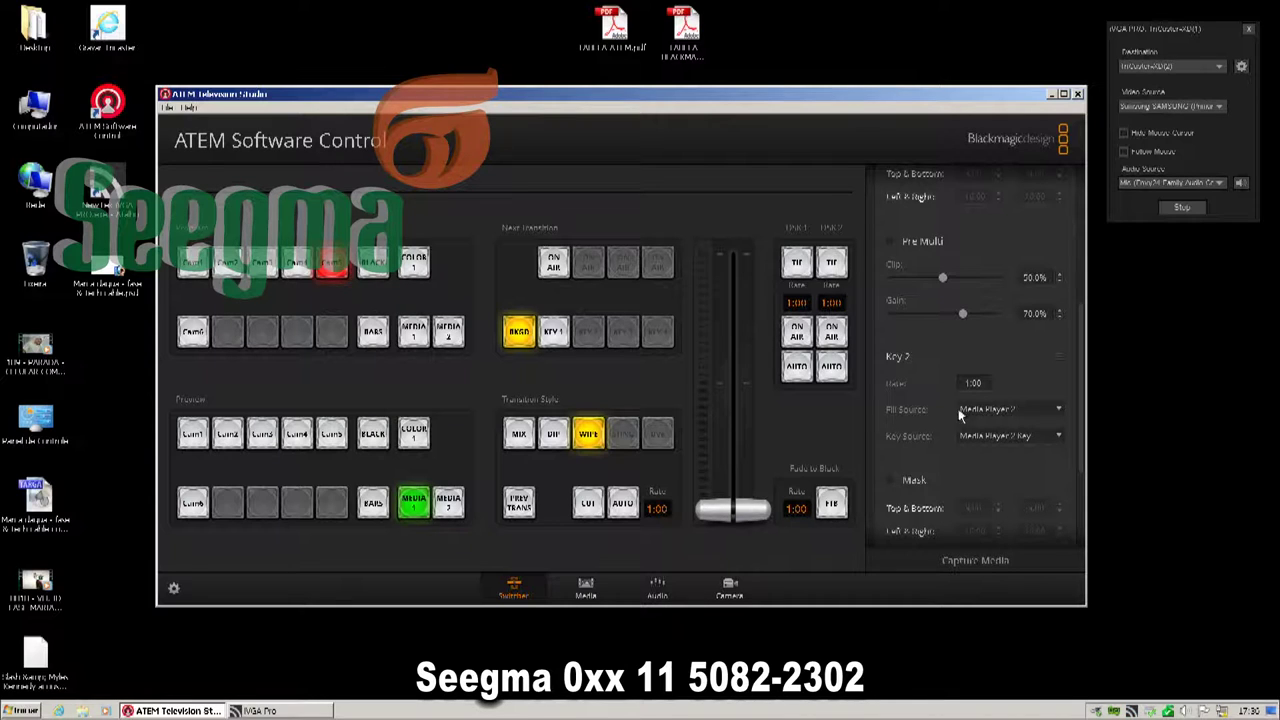
Step: Show the Fade to Black settings, fade the program to black and bring it back
{"action": "left_click_drag", "start_coordinate": [1081, 408], "coordinate": [1072, 242]}
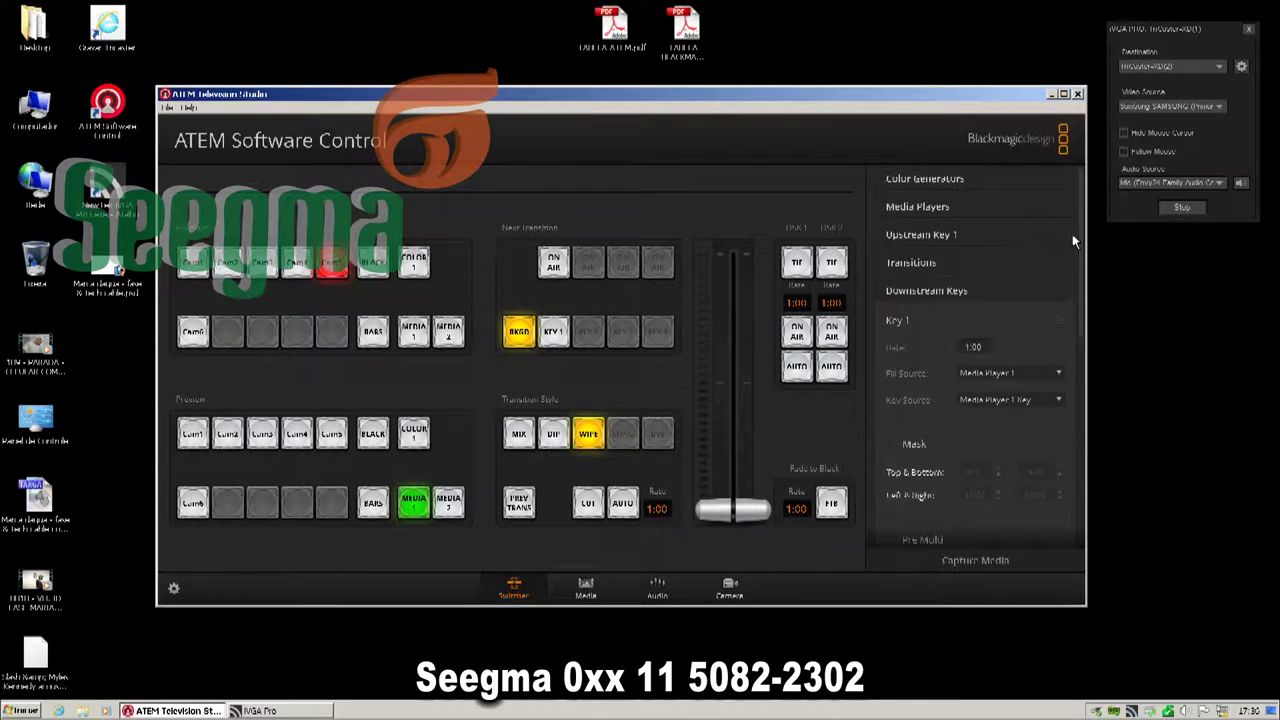
{"action": "left_click", "coordinate": [972, 291]}
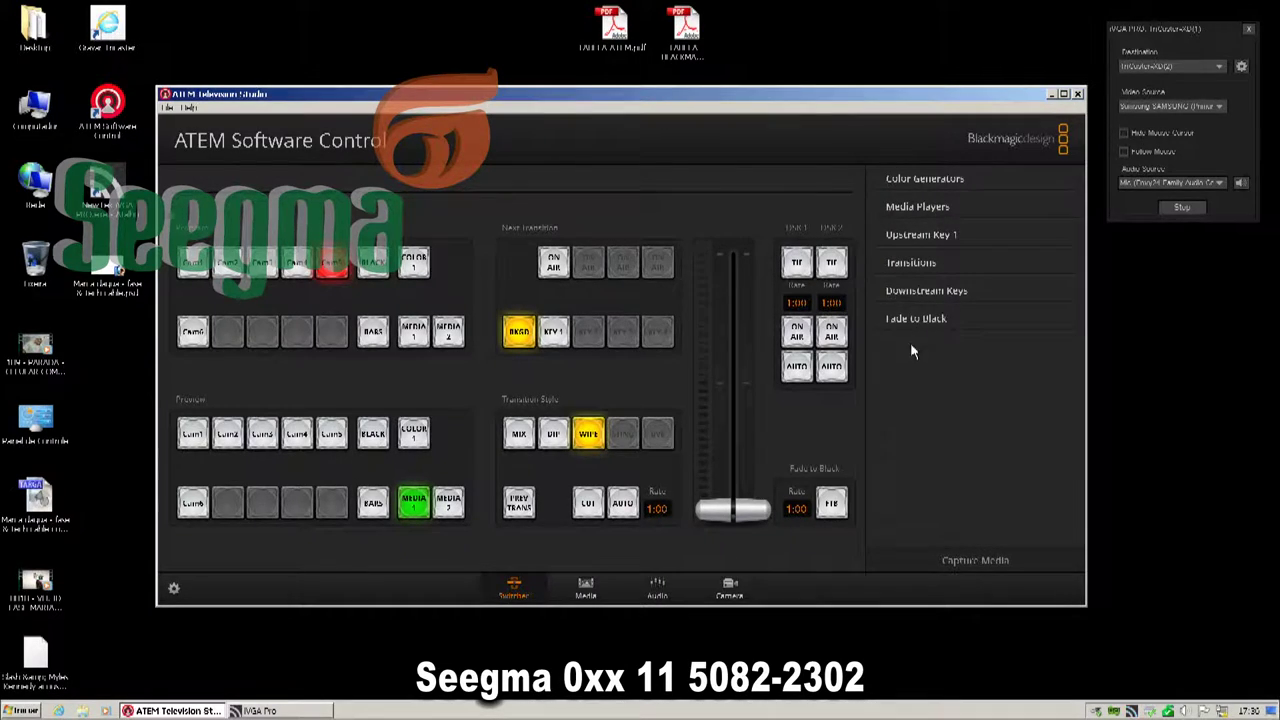
{"action": "left_click", "coordinate": [920, 328]}
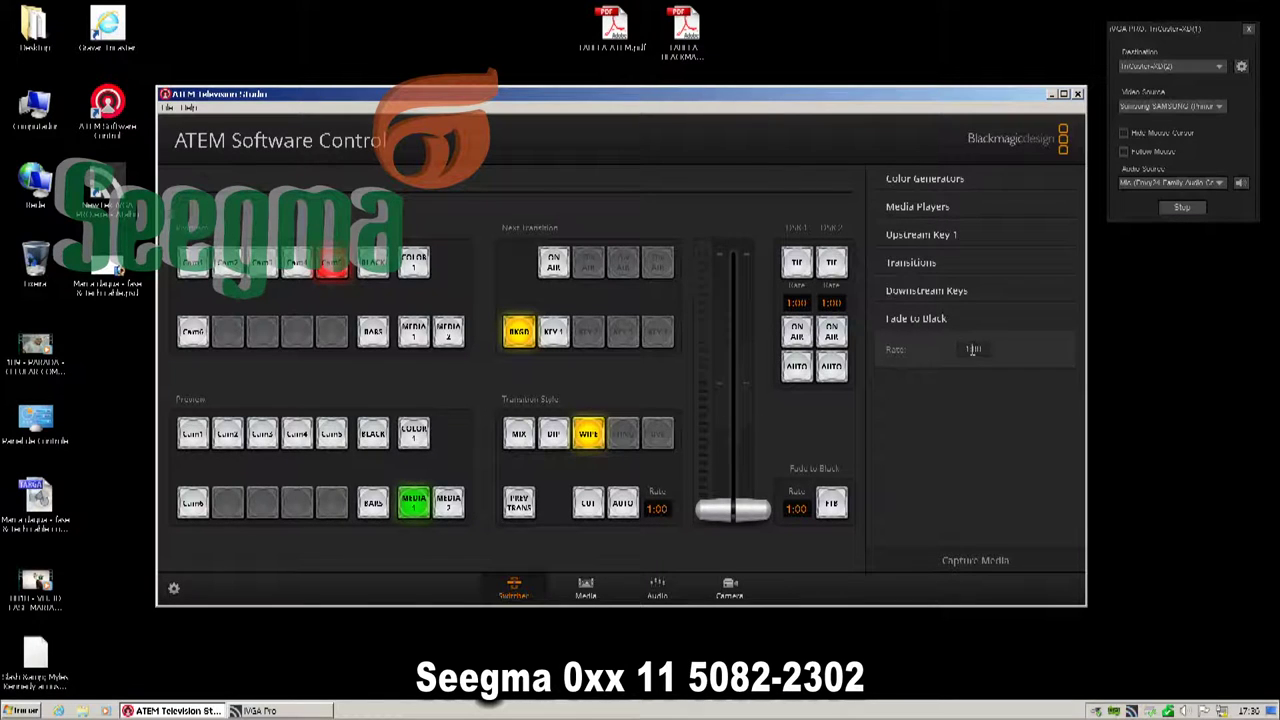
{"action": "left_click", "coordinate": [831, 508]}
{"action": "left_click", "coordinate": [831, 503]}
{"action": "left_click", "coordinate": [943, 318]}
Step: Open the media capture setup, check the capture sources and choose YouTube 1080p as the video capture format
{"action": "left_click", "coordinate": [977, 558]}
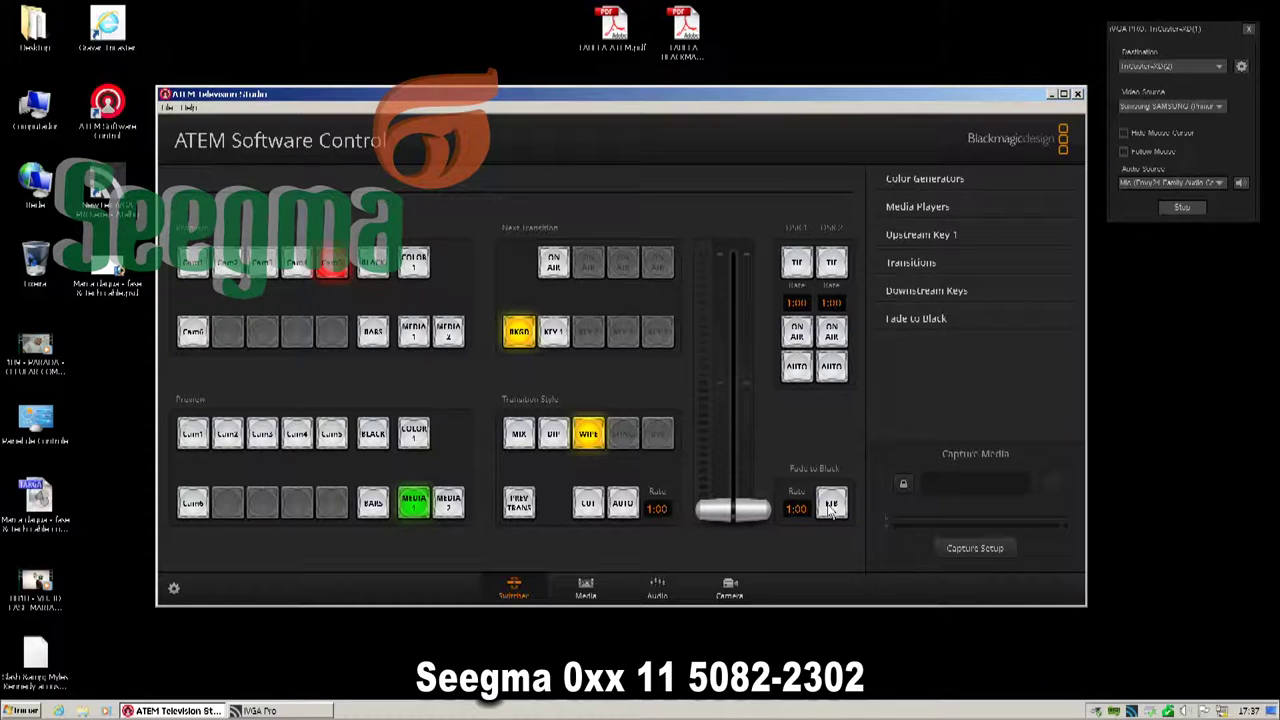
{"action": "left_click", "coordinate": [904, 486]}
{"action": "left_click", "coordinate": [977, 548]}
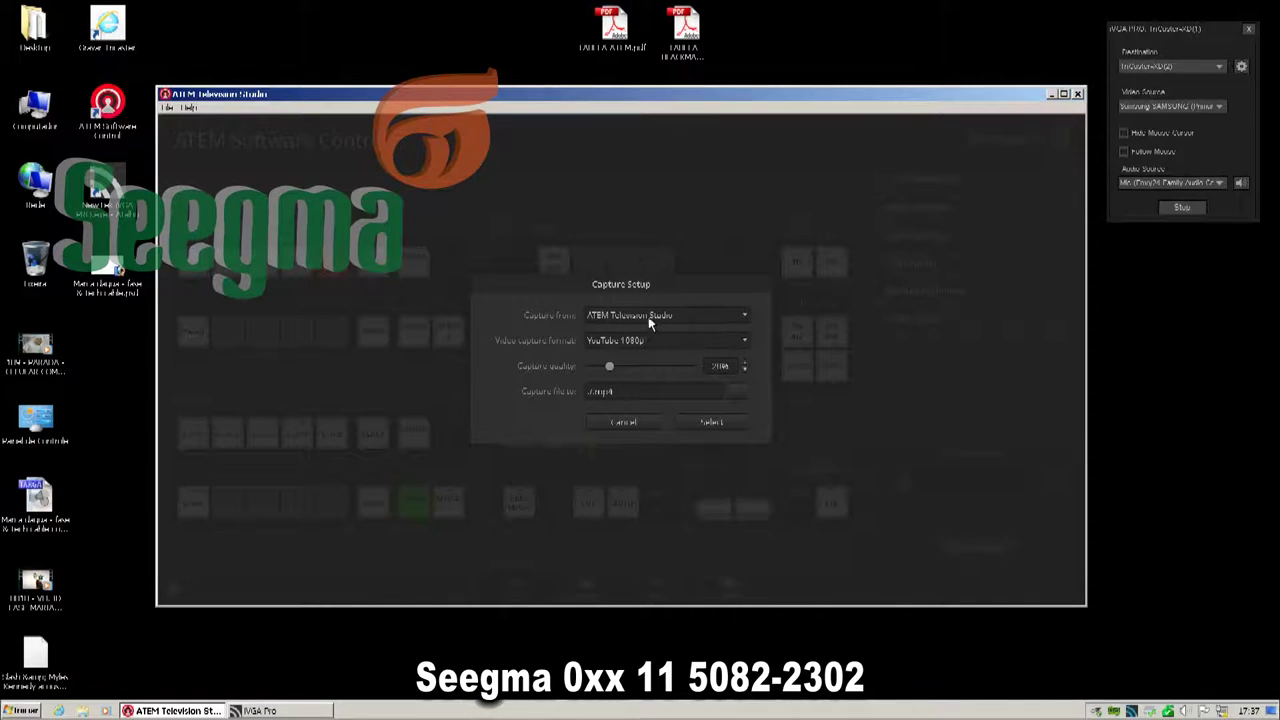
{"action": "left_click", "coordinate": [744, 318]}
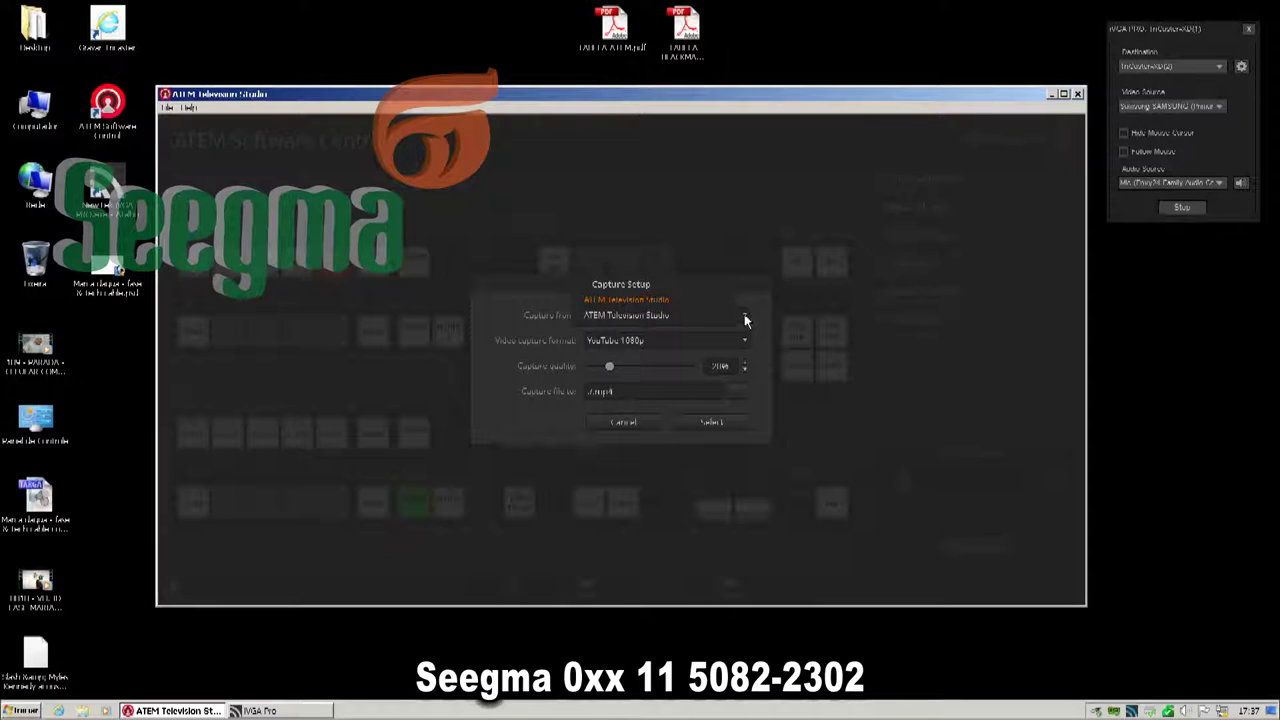
{"action": "left_click", "coordinate": [766, 329]}
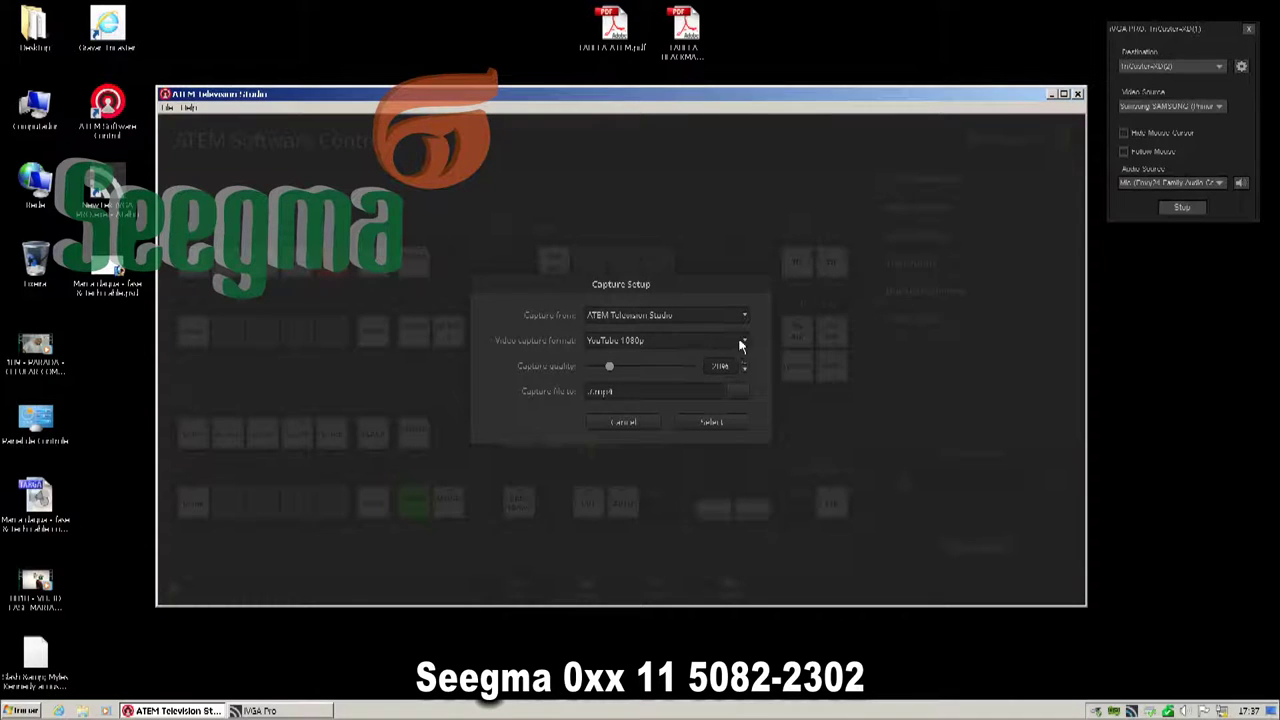
{"action": "left_click", "coordinate": [742, 343]}
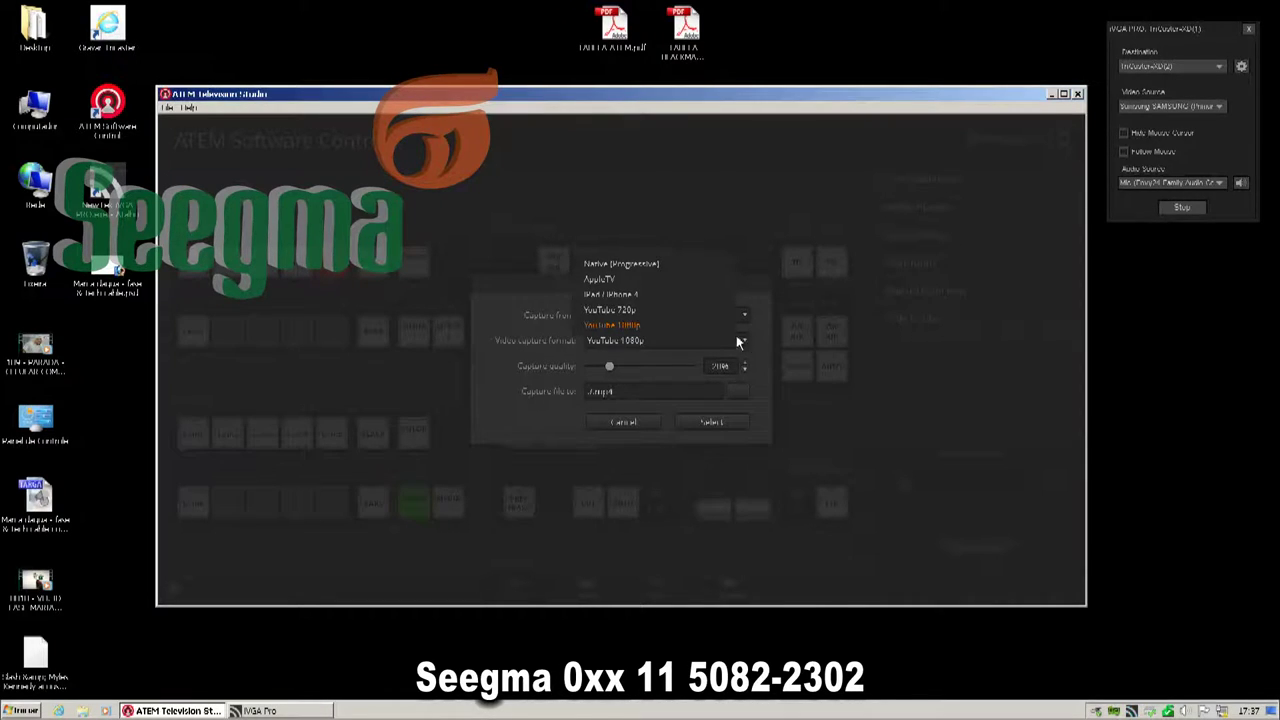
{"action": "left_click", "coordinate": [630, 330]}
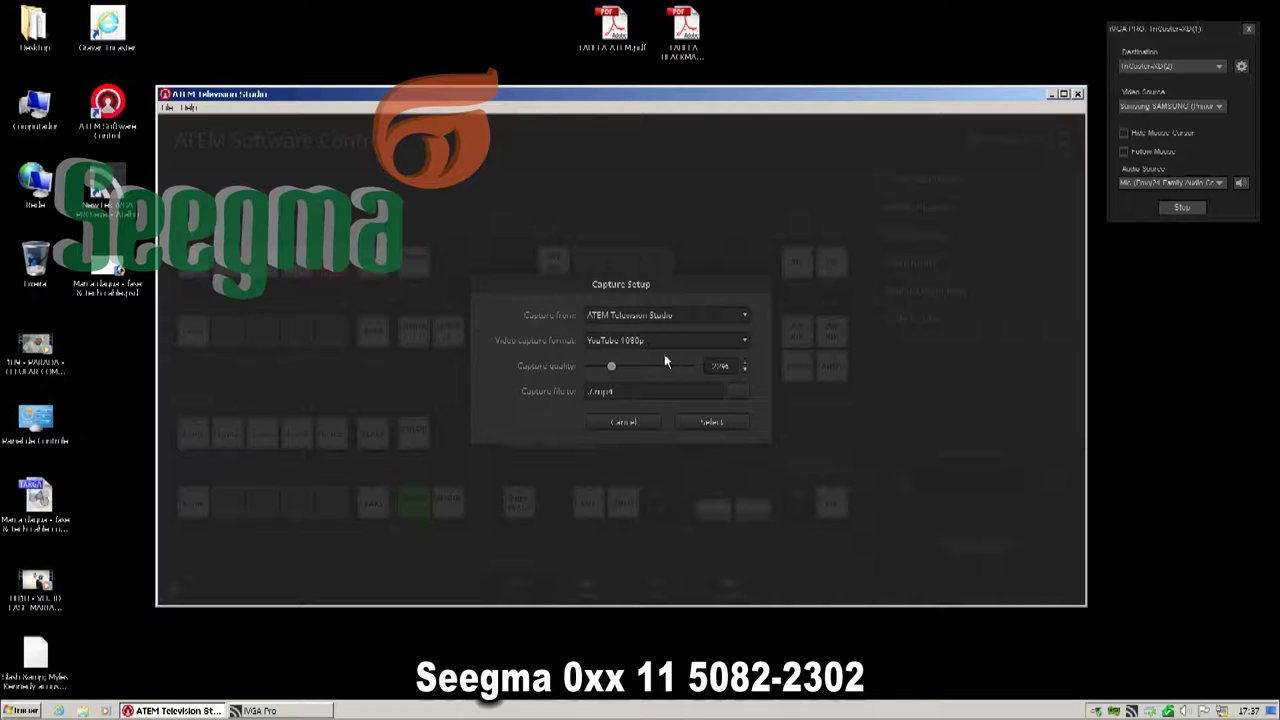
Step: Set the capture quality to 52% and check the save dialog for the capture file without saving
{"action": "left_click_drag", "start_coordinate": [611, 367], "coordinate": [666, 368]}
{"action": "left_click", "coordinate": [738, 393]}
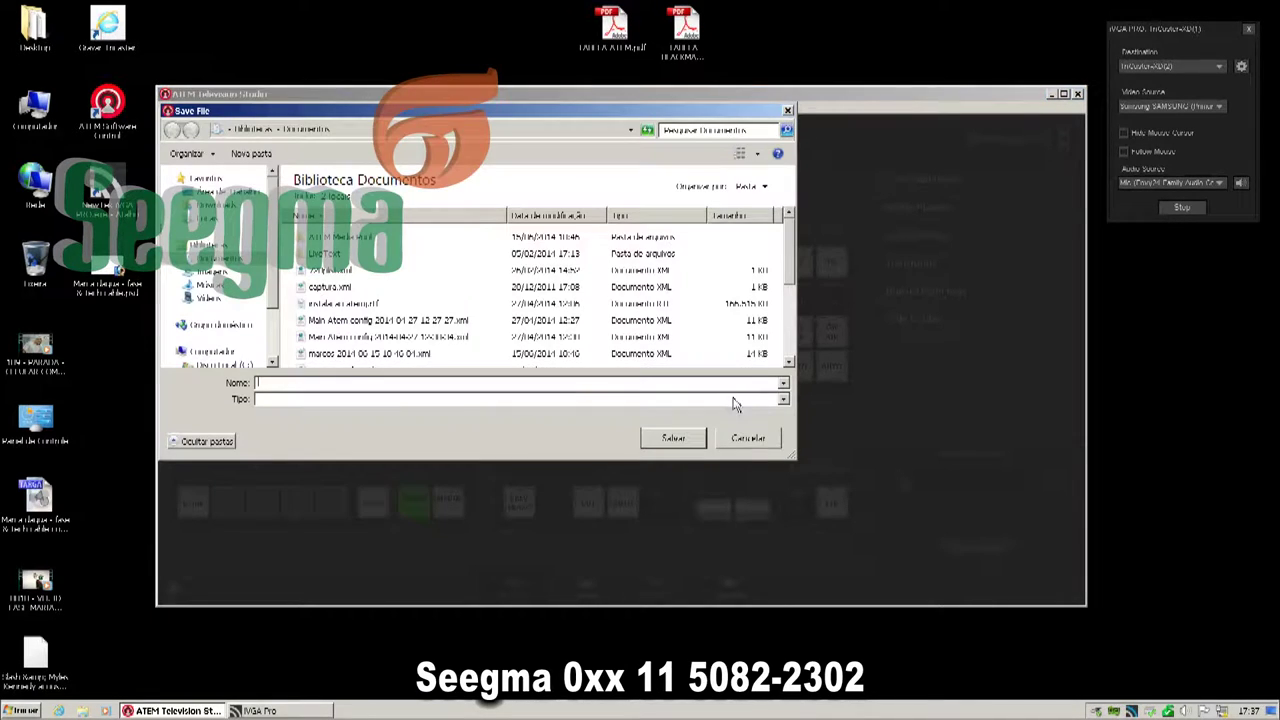
{"action": "left_click", "coordinate": [788, 110]}
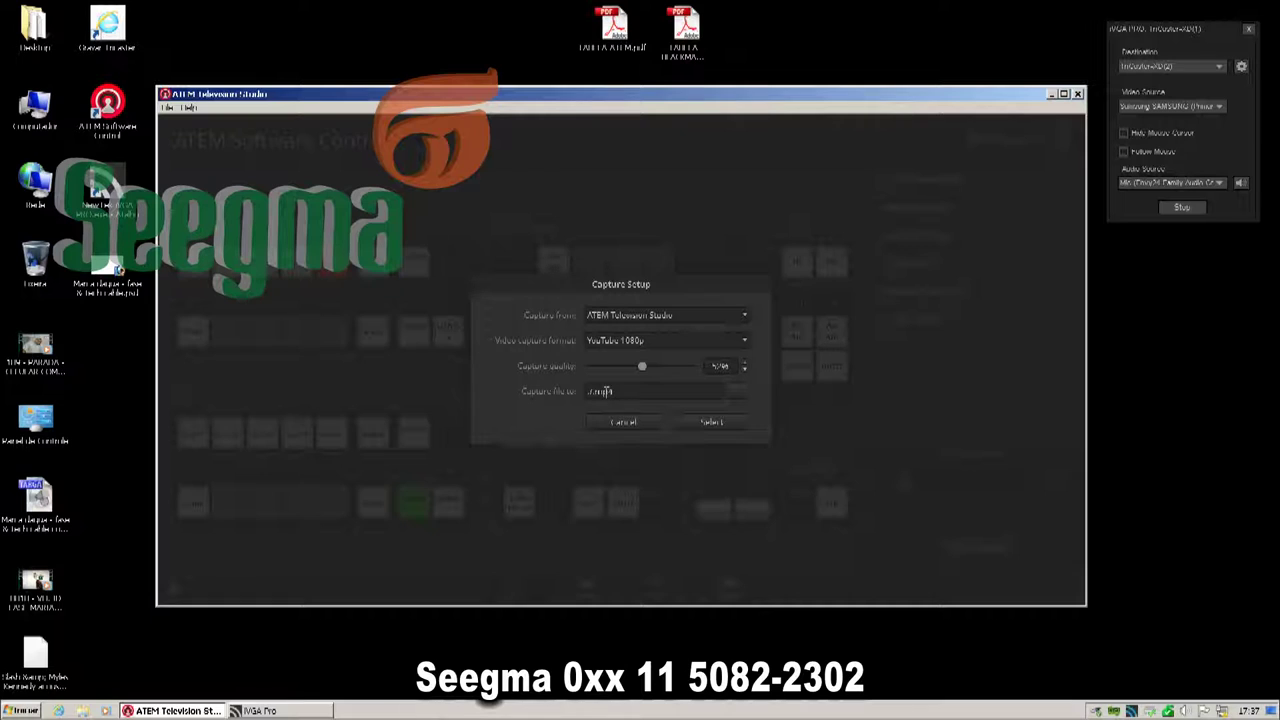
Step: Readjust the capture quality, accept the capture setup and start recording
{"action": "mouse_move", "coordinate": [642, 366]}
{"action": "left_mouse_down"}
{"action": "mouse_move", "coordinate": [684, 370]}
{"action": "mouse_move", "coordinate": [620, 370]}
{"action": "left_mouse_up"}
{"action": "left_click_drag", "start_coordinate": [618, 368], "coordinate": [651, 368]}
{"action": "left_click", "coordinate": [705, 423]}
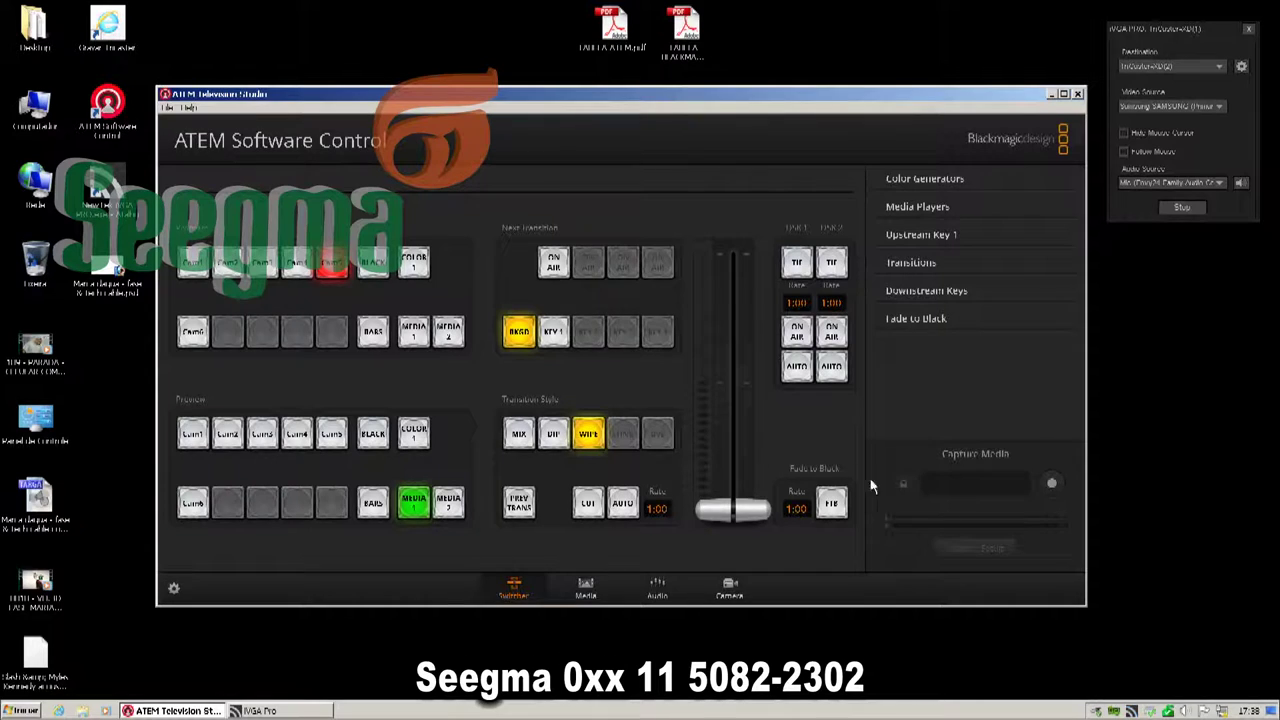
{"action": "left_click", "coordinate": [1050, 483]}
Step: Examine Upstream Key 1's Luma, Chroma and Pattern settings and its available fill sources
{"action": "left_click", "coordinate": [884, 238]}
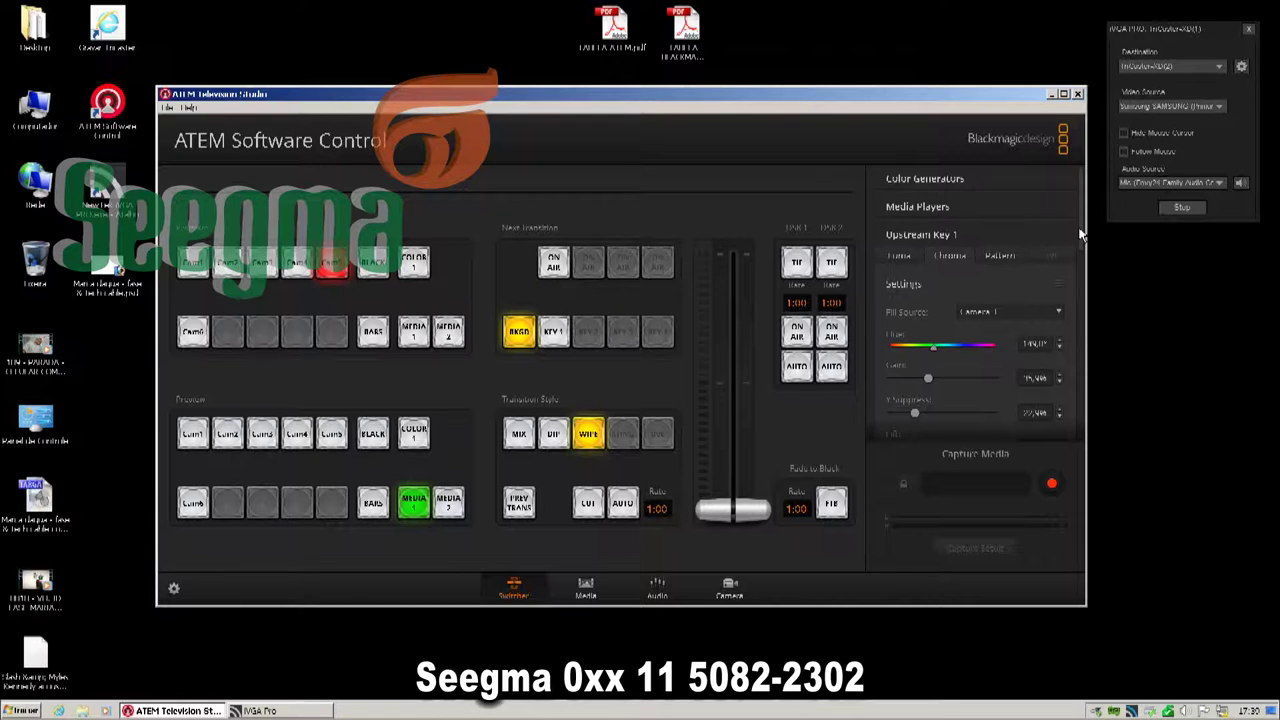
{"action": "scroll", "coordinate": [1080, 234], "scroll_direction": "down", "scroll_amount": 2}
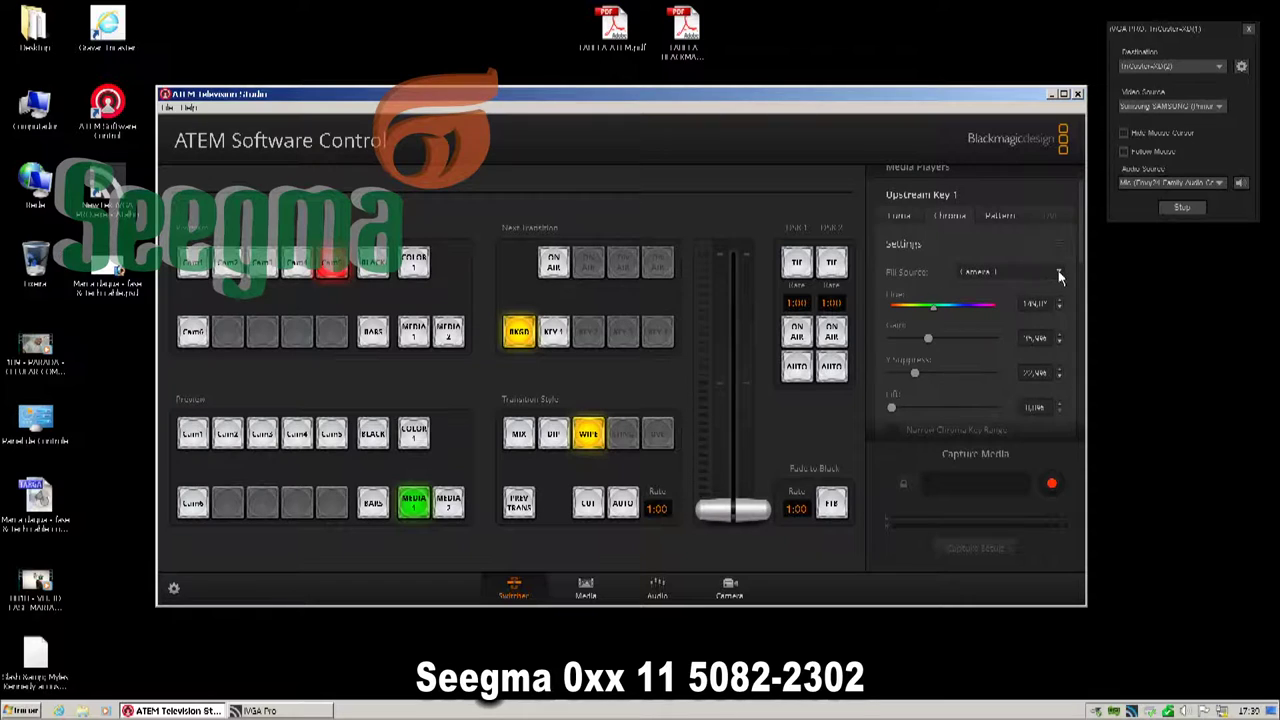
{"action": "left_click", "coordinate": [902, 214]}
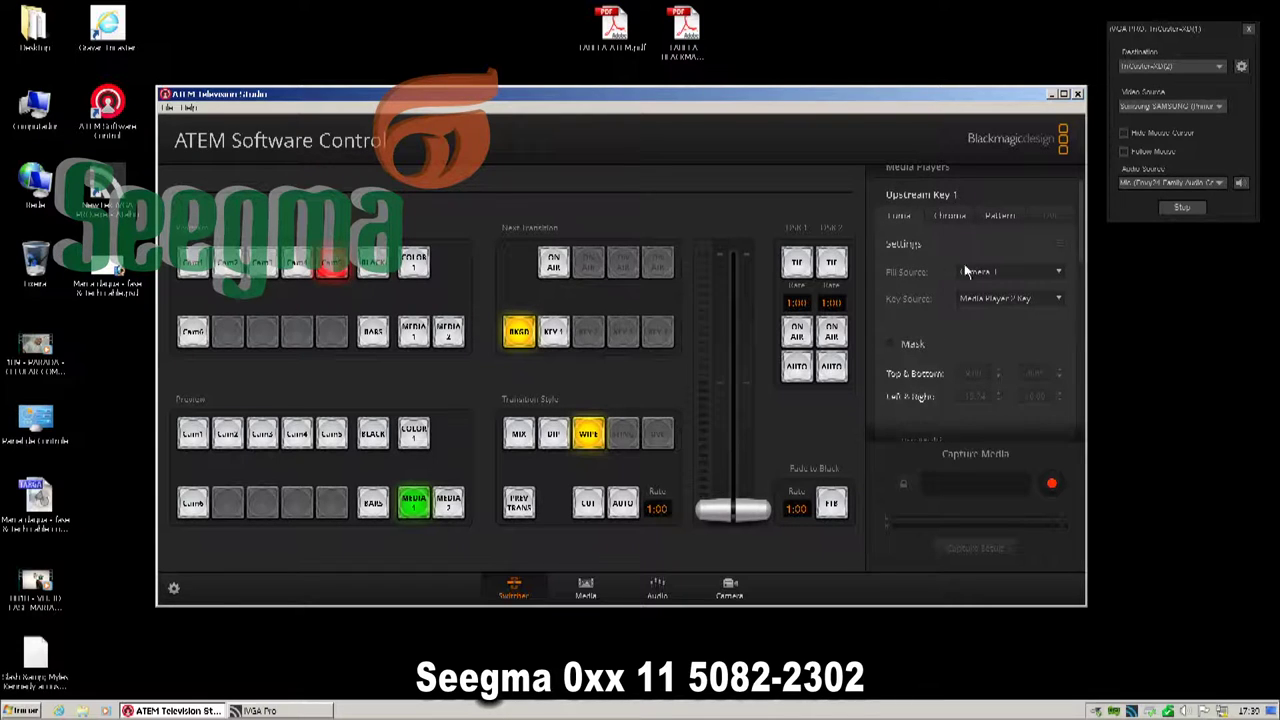
{"action": "left_click", "coordinate": [995, 215]}
{"action": "left_click", "coordinate": [900, 215]}
{"action": "left_click", "coordinate": [1060, 273]}
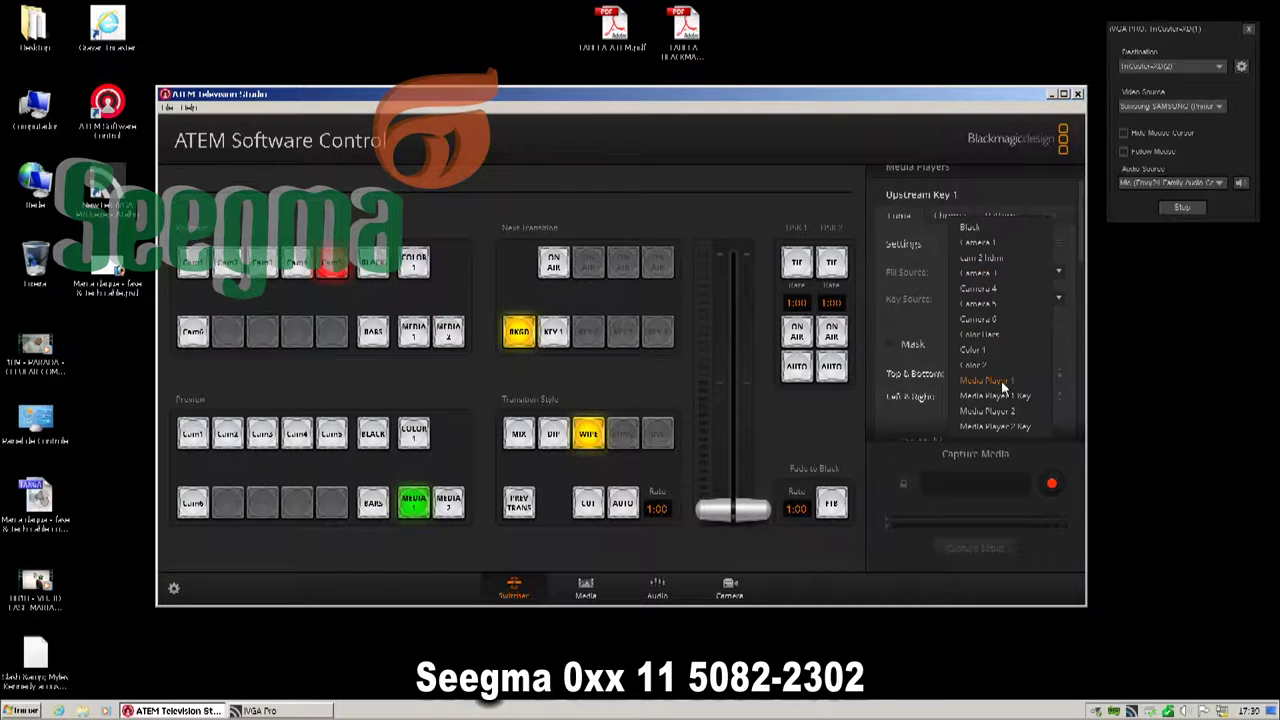
{"action": "left_click", "coordinate": [990, 273]}
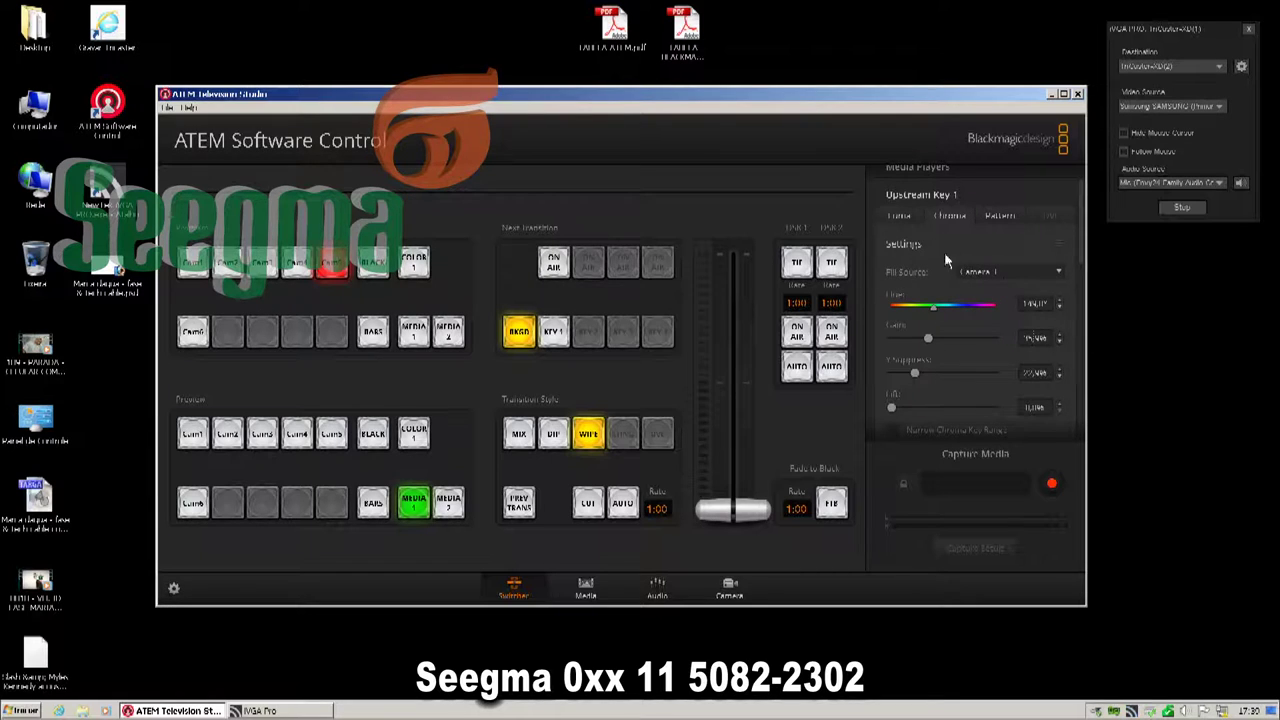
{"action": "left_click", "coordinate": [904, 216]}
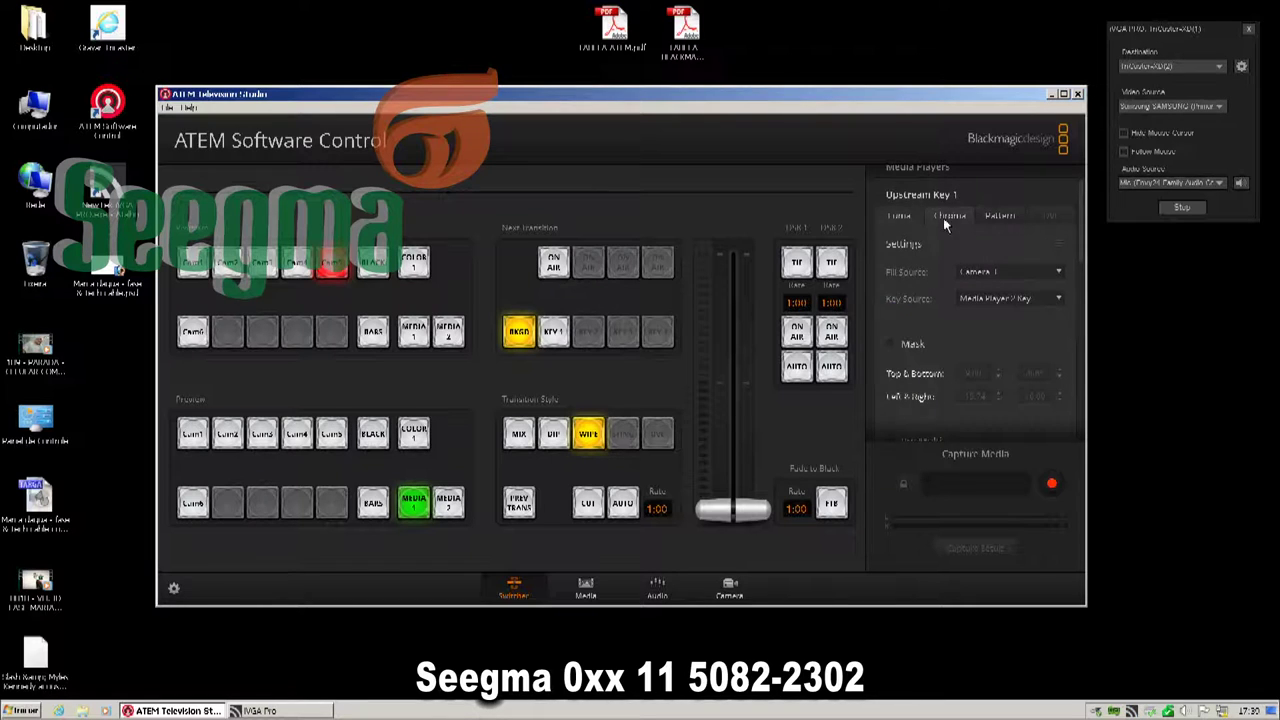
{"action": "left_click", "coordinate": [950, 218]}
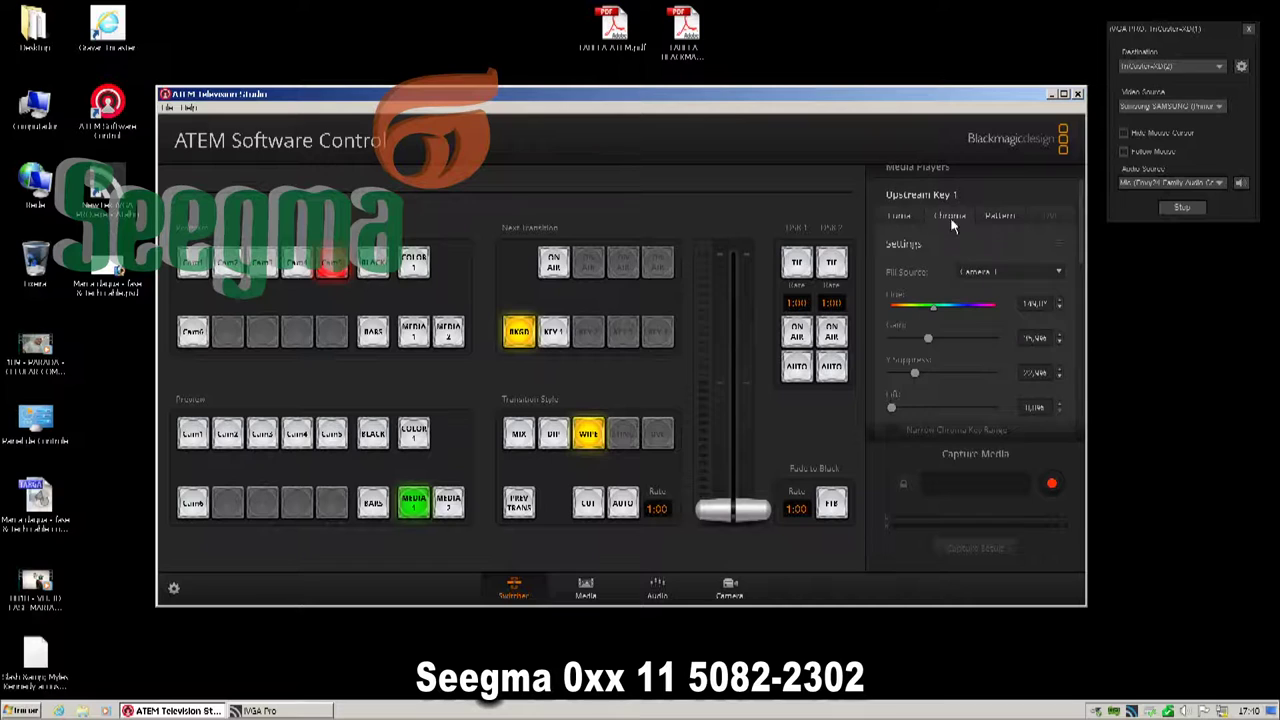
{"action": "left_click", "coordinate": [1000, 217]}
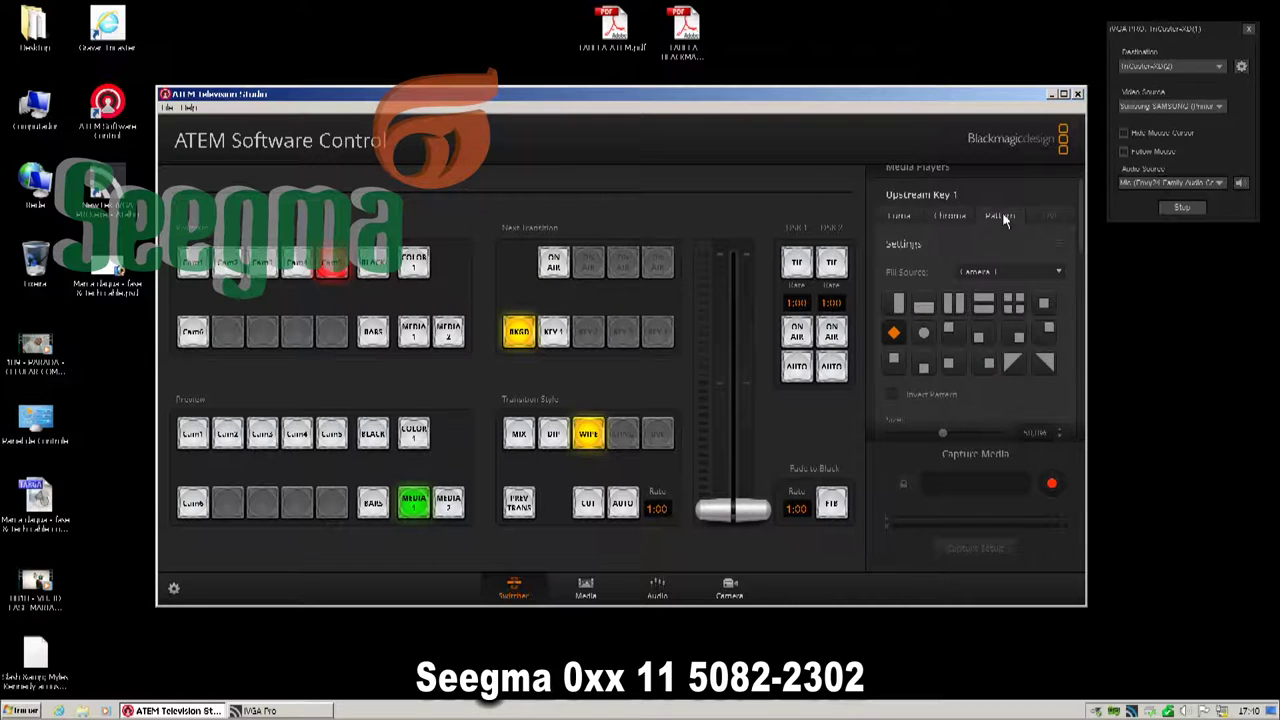
Step: Set the luma fill source of Upstream Key 1 to Media Player 1
{"action": "left_click", "coordinate": [898, 217]}
{"action": "left_click", "coordinate": [1059, 274]}
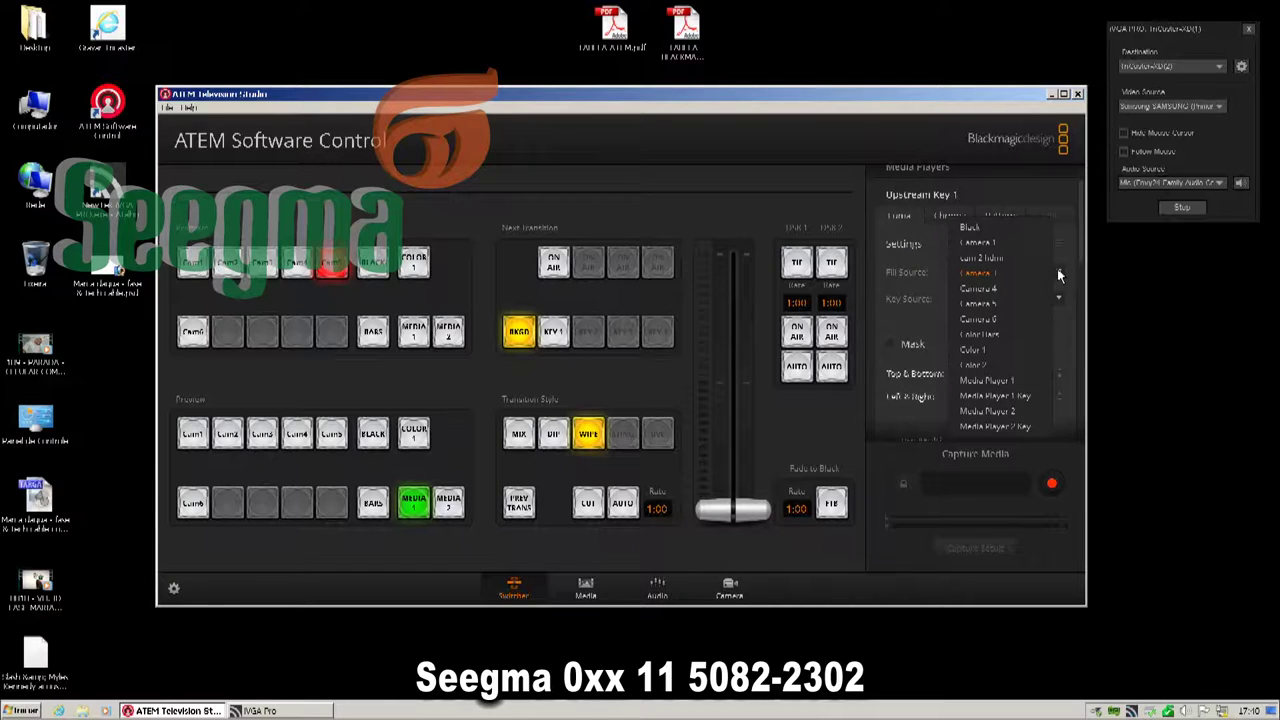
{"action": "left_click", "coordinate": [1001, 381]}
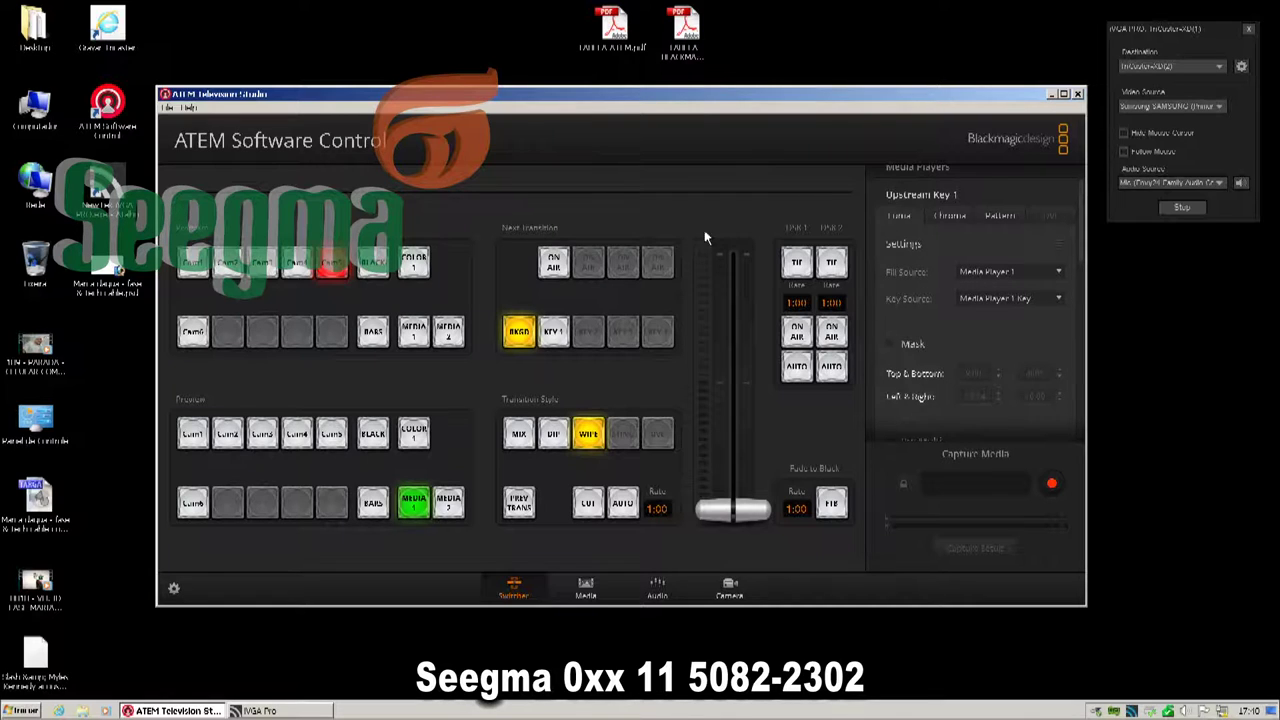
Step: Try toggling Upstream Key 1 in the next transition and on and off air
{"action": "left_click", "coordinate": [556, 333]}
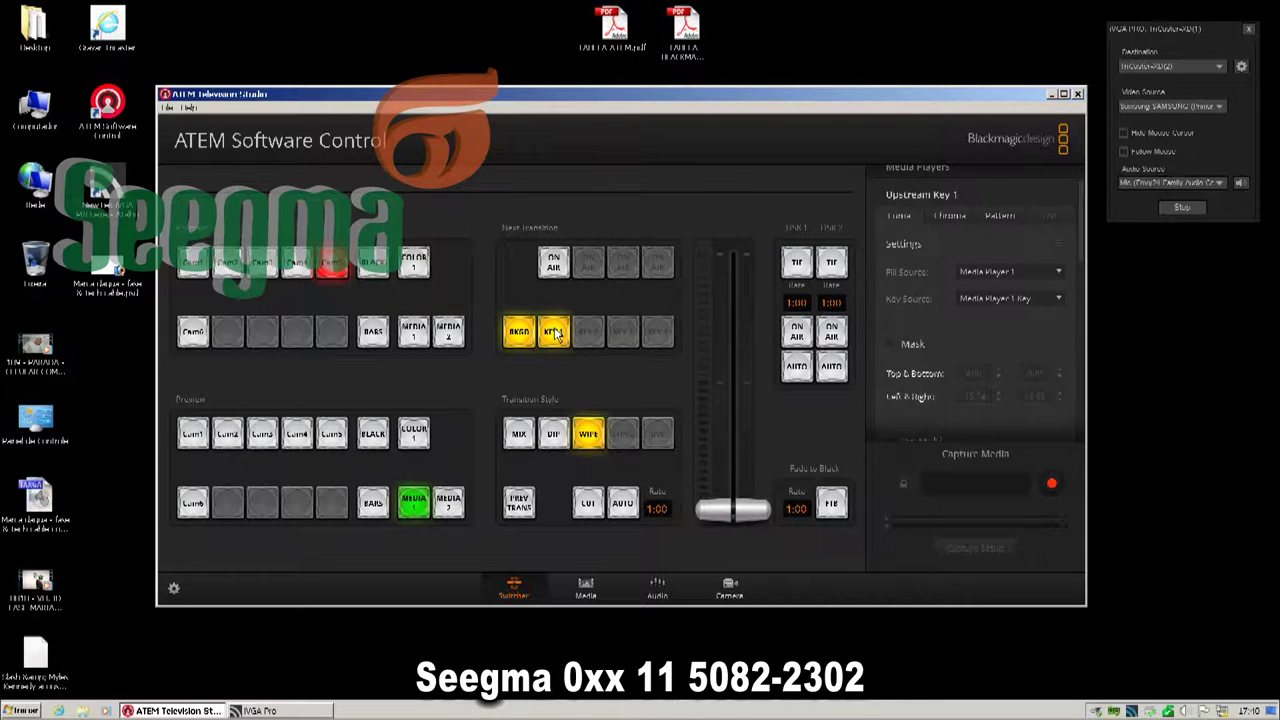
{"action": "left_click", "coordinate": [553, 336]}
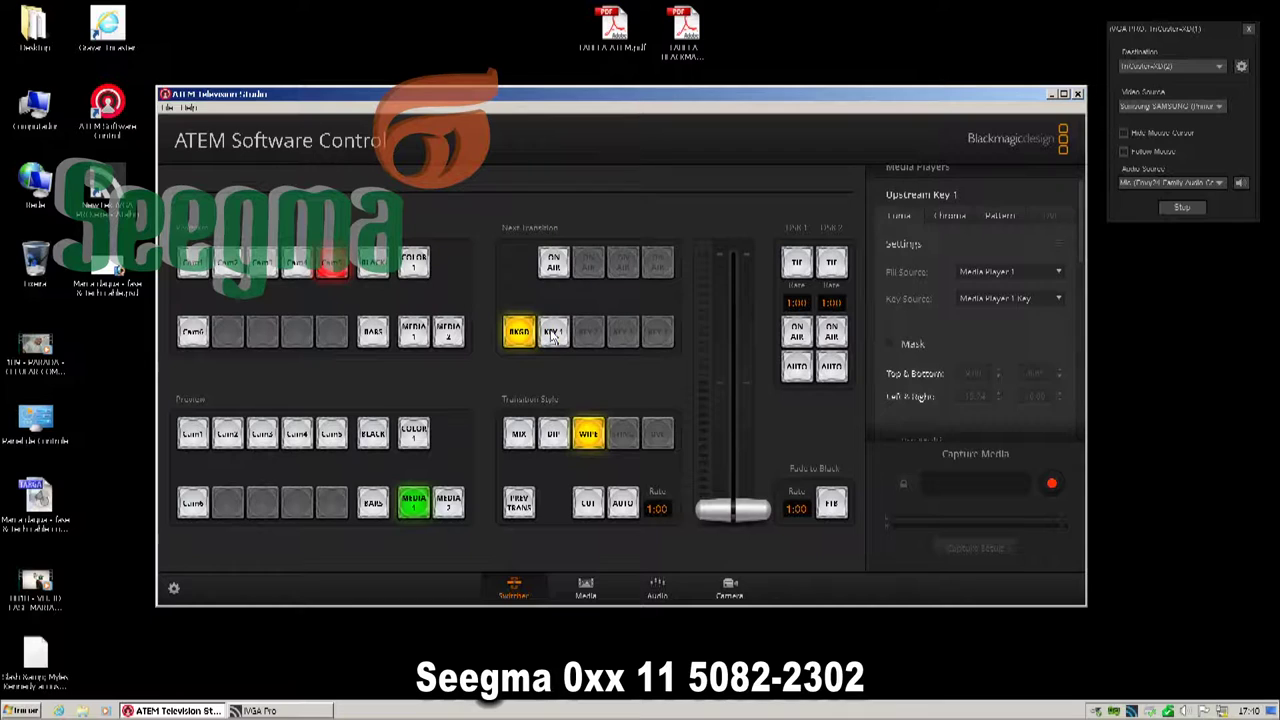
{"action": "left_click", "coordinate": [554, 263]}
{"action": "left_click", "coordinate": [555, 263]}
{"action": "left_click", "coordinate": [555, 264]}
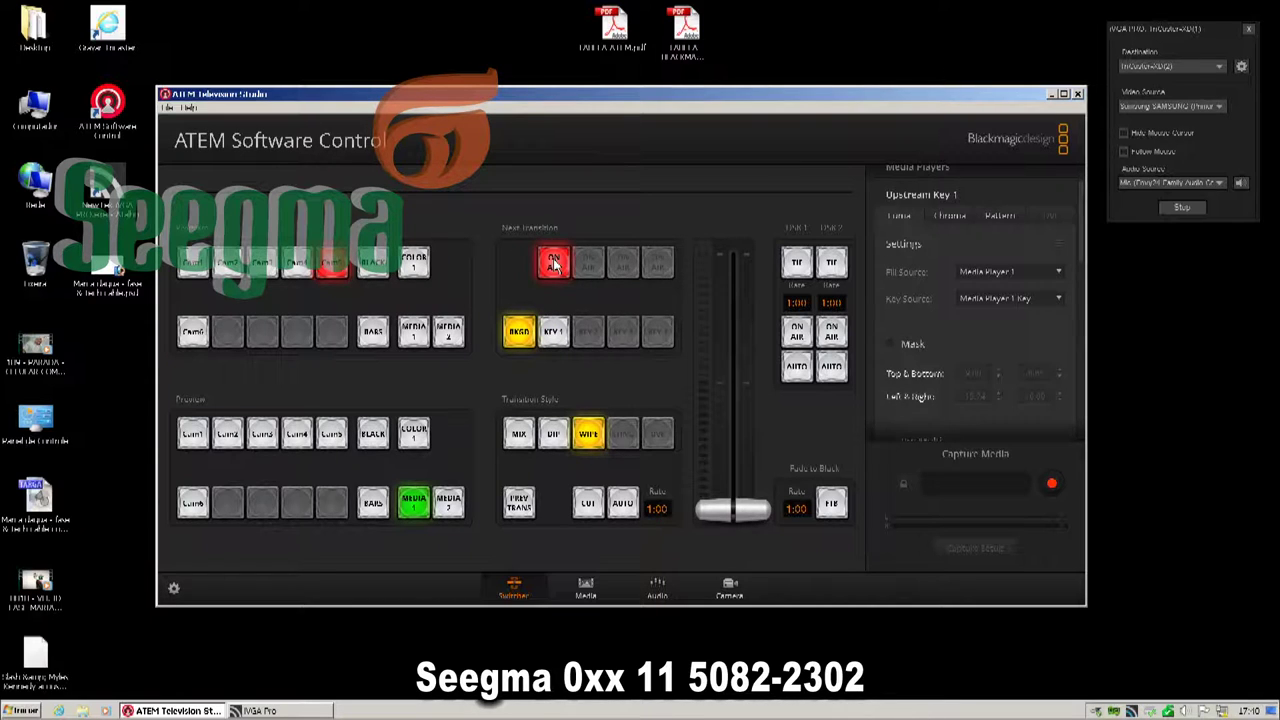
{"action": "left_click", "coordinate": [554, 263]}
{"action": "left_click", "coordinate": [554, 333]}
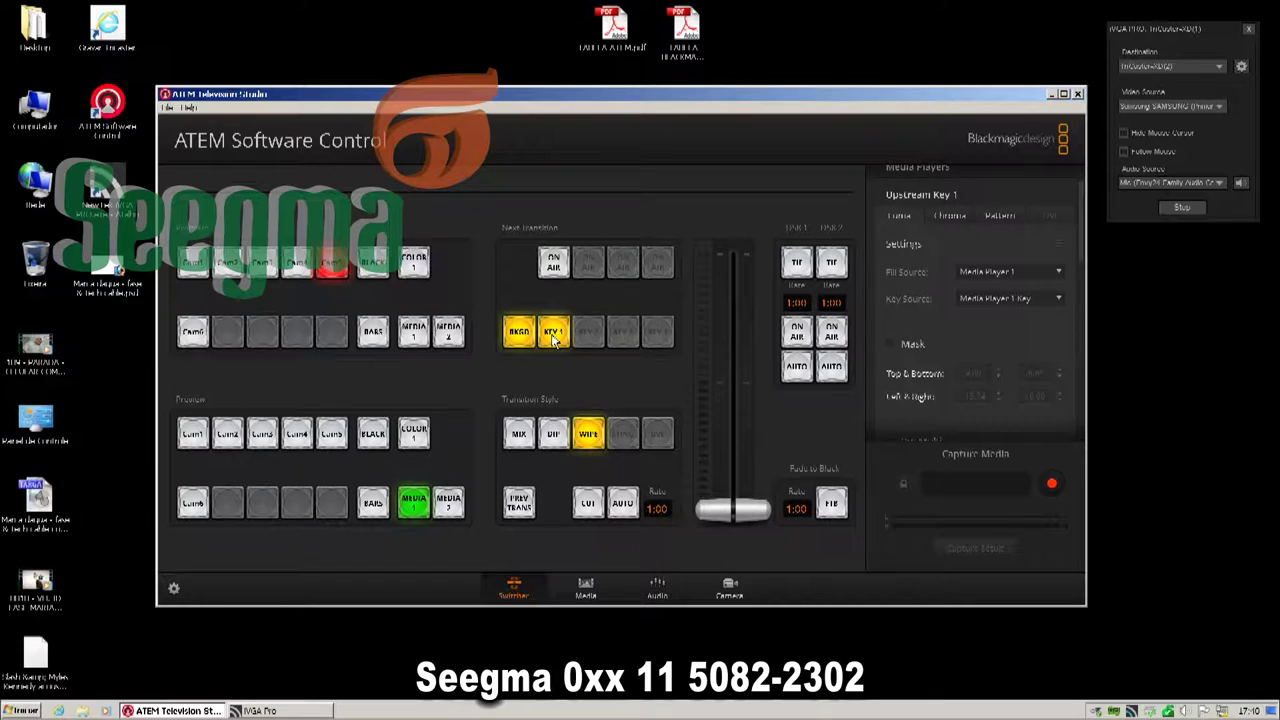
{"action": "left_click", "coordinate": [555, 338]}
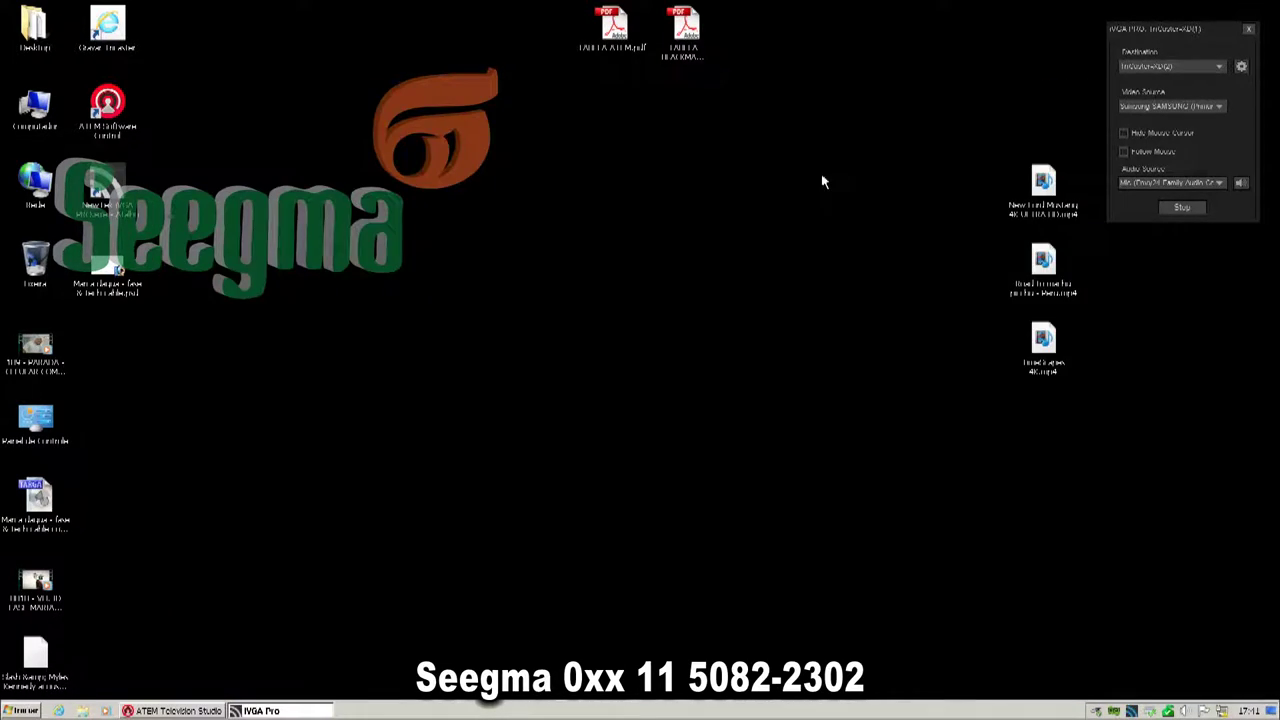
Step: Switch to Adobe Photoshop and open the recent file Community TV Lower Third 1.psd
{"action": "left_click", "coordinate": [1053, 96]}
{"action": "left_click", "coordinate": [22, 710]}
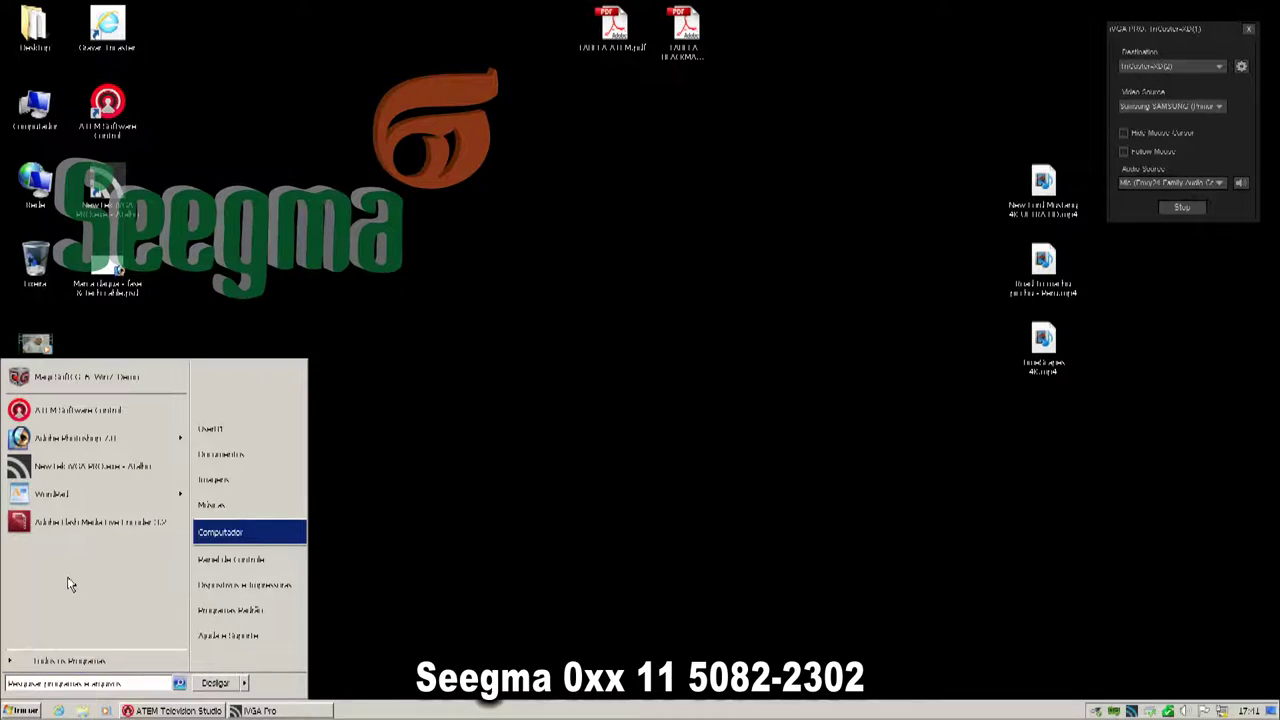
{"action": "left_click", "coordinate": [58, 438]}
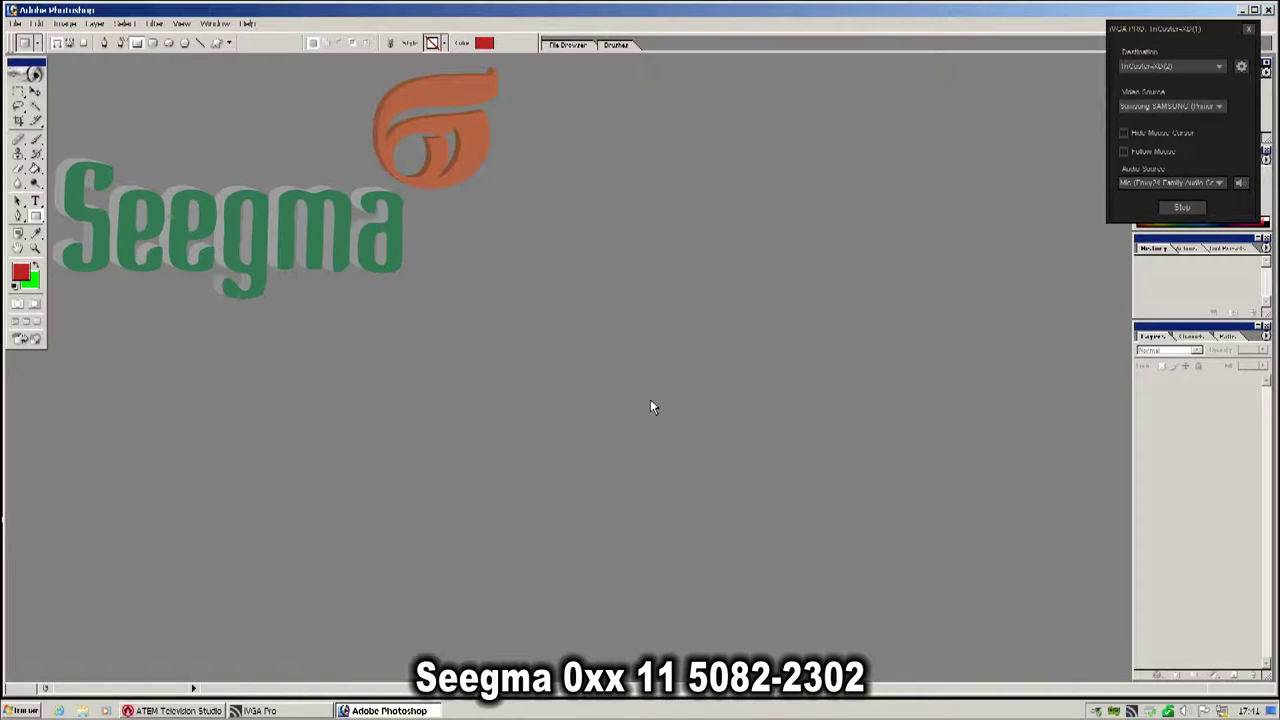
{"action": "left_click", "coordinate": [15, 23]}
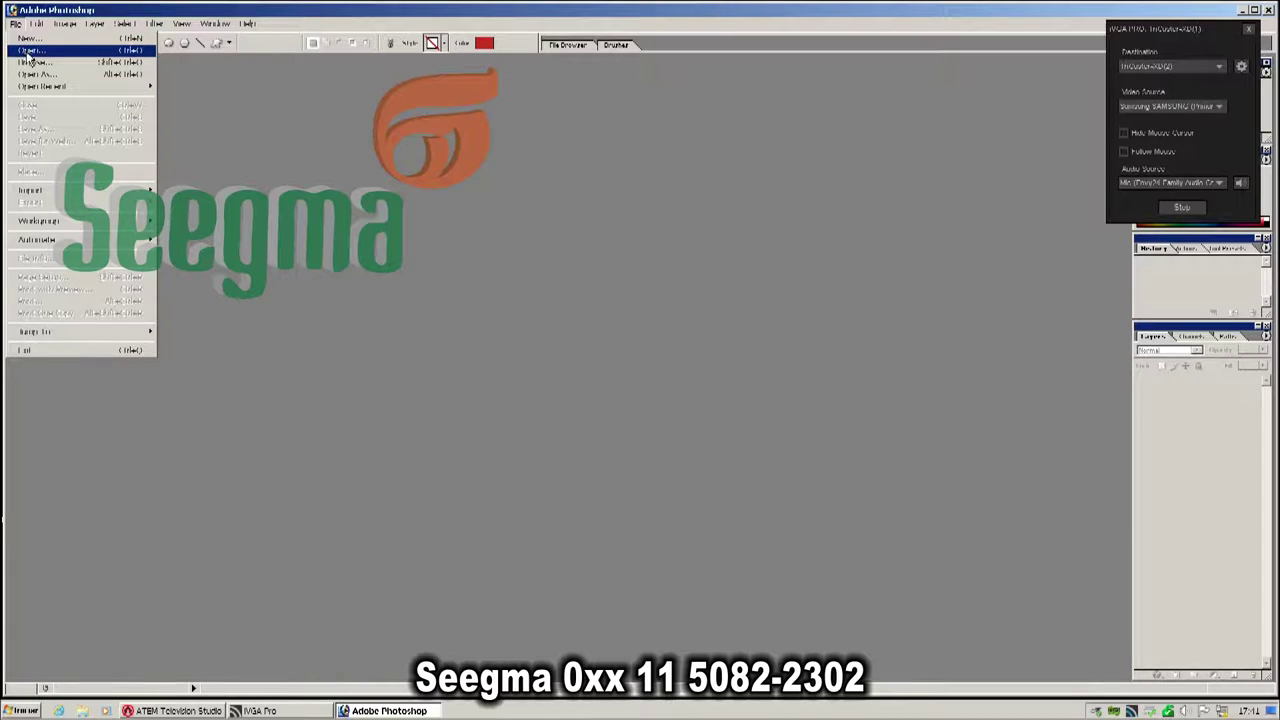
{"action": "mouse_move", "coordinate": [42, 90]}
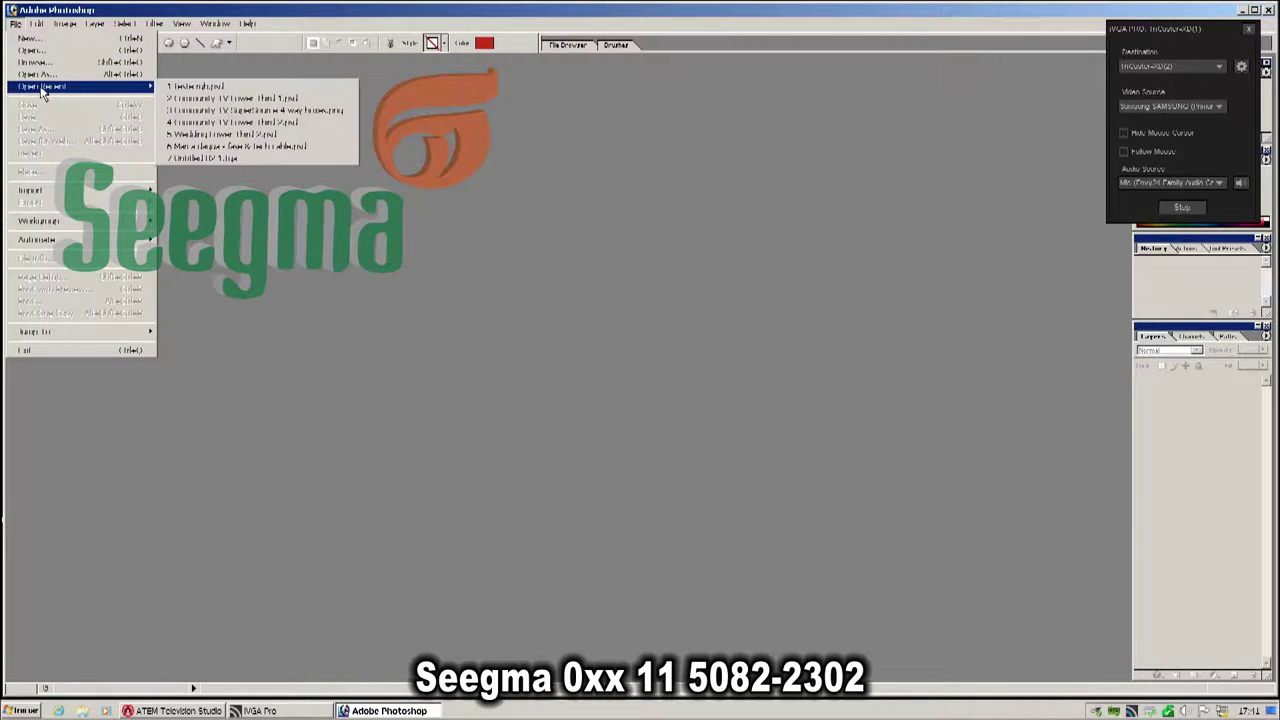
{"action": "left_click", "coordinate": [241, 89]}
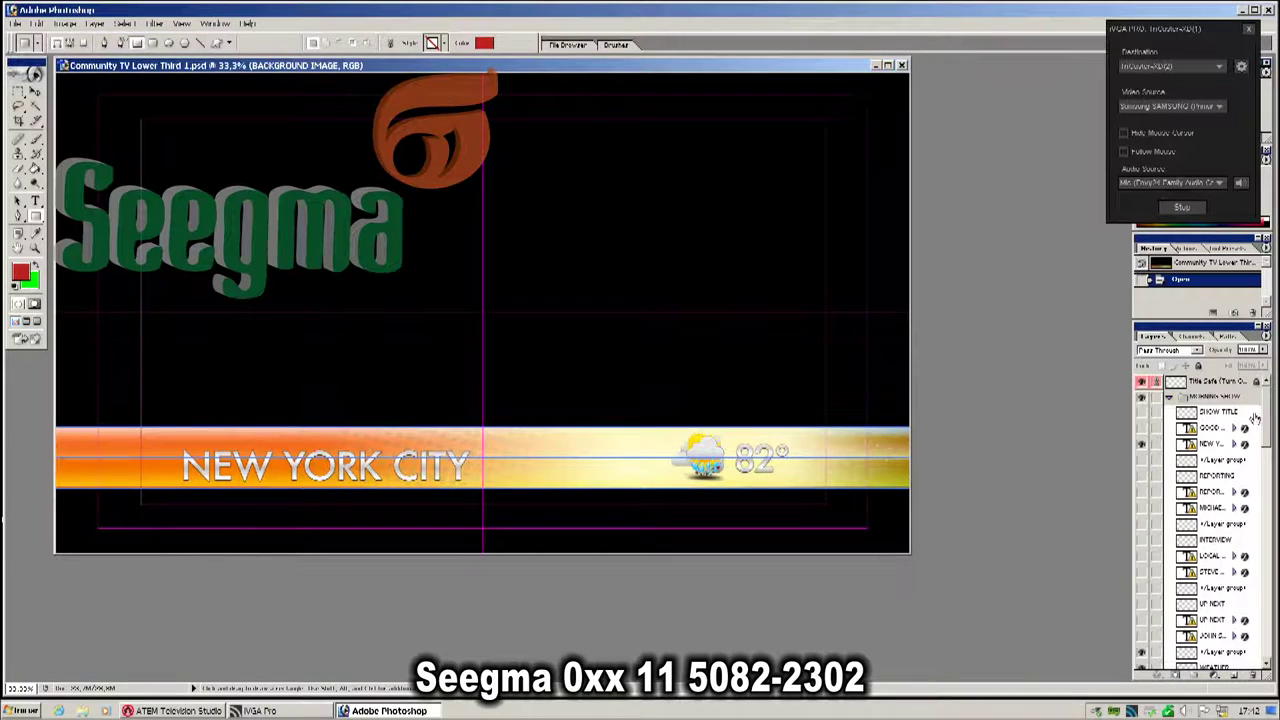
Step: Replace the NEW YORK CITY text in the lower third with "Sao Paulo"
{"action": "scroll", "coordinate": [1270, 424], "scroll_direction": "down", "scroll_amount": 3}
{"action": "scroll", "coordinate": [1273, 420], "scroll_direction": "up", "scroll_amount": 5}
{"action": "double_click", "coordinate": [1187, 446]}
{"action": "left_click", "coordinate": [577, 290]}
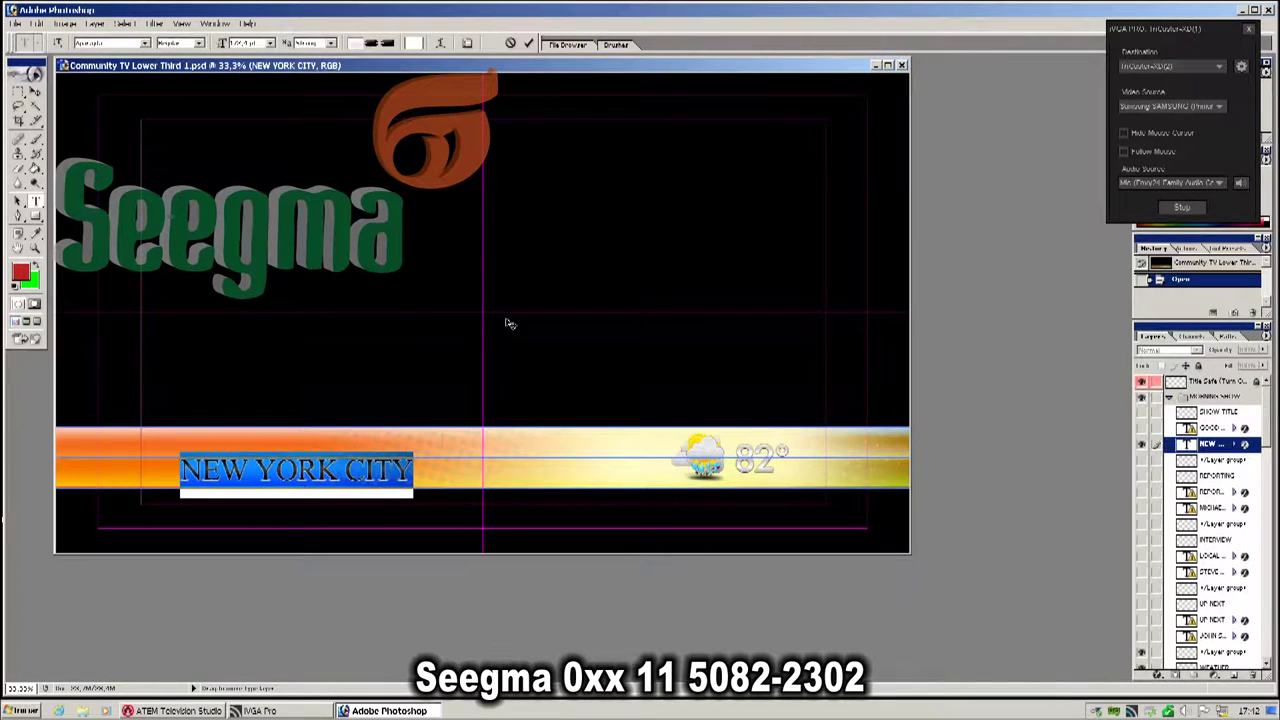
{"action": "type", "text": "S/'a"}
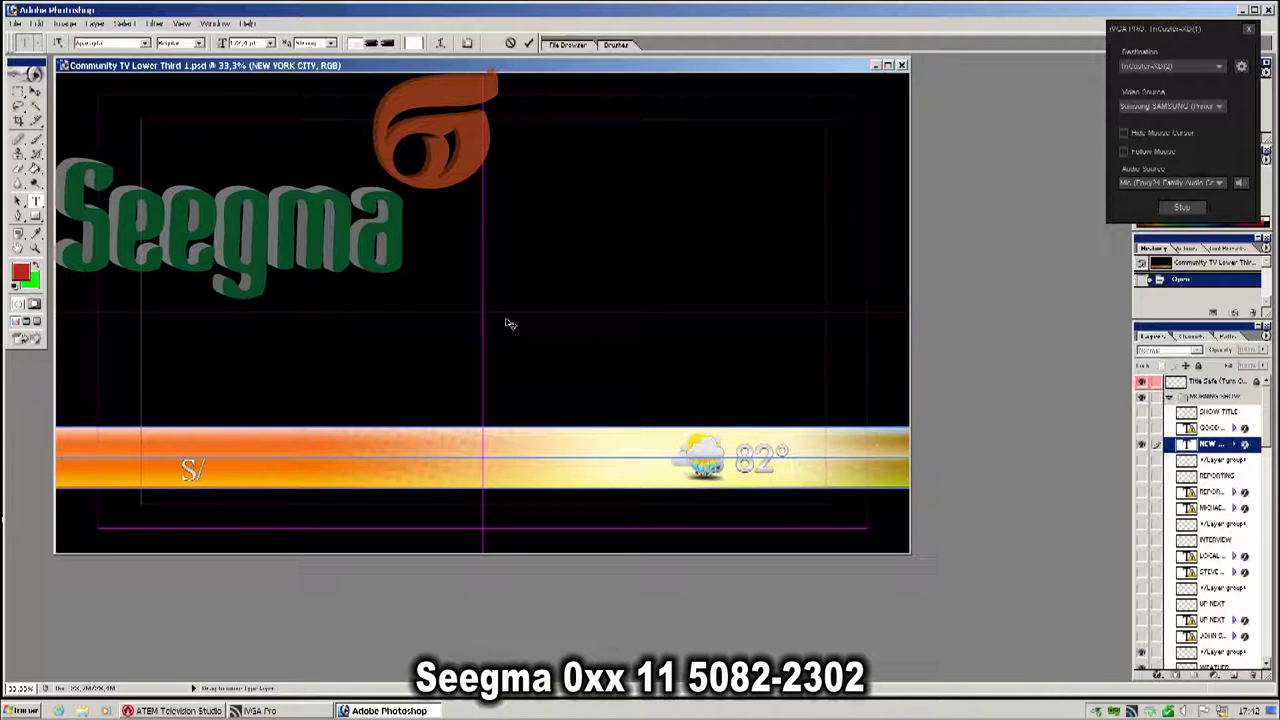
{"action": "type", "text": "ao Paulo"}
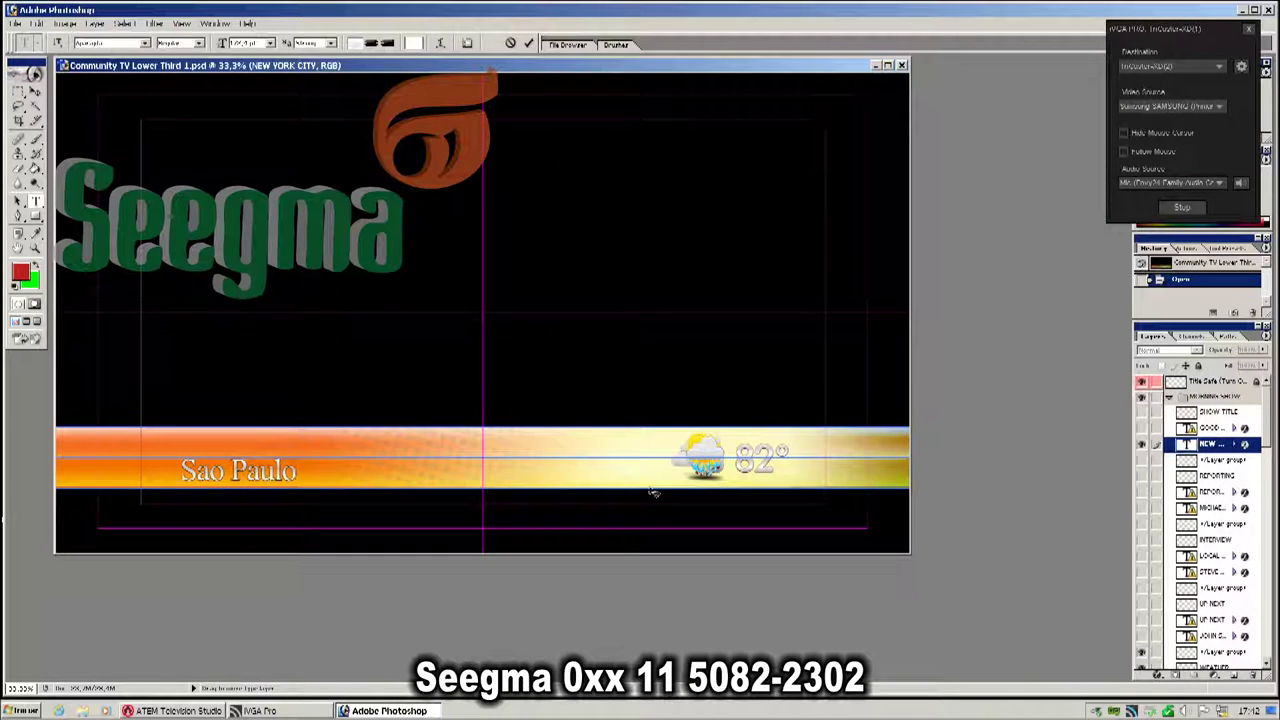
Step: Replace the temperature text beside the weather icon with 23, accepting the font substitution, and commit the text edit
{"action": "scroll", "coordinate": [1200, 500], "scroll_direction": "down", "scroll_amount": 5}
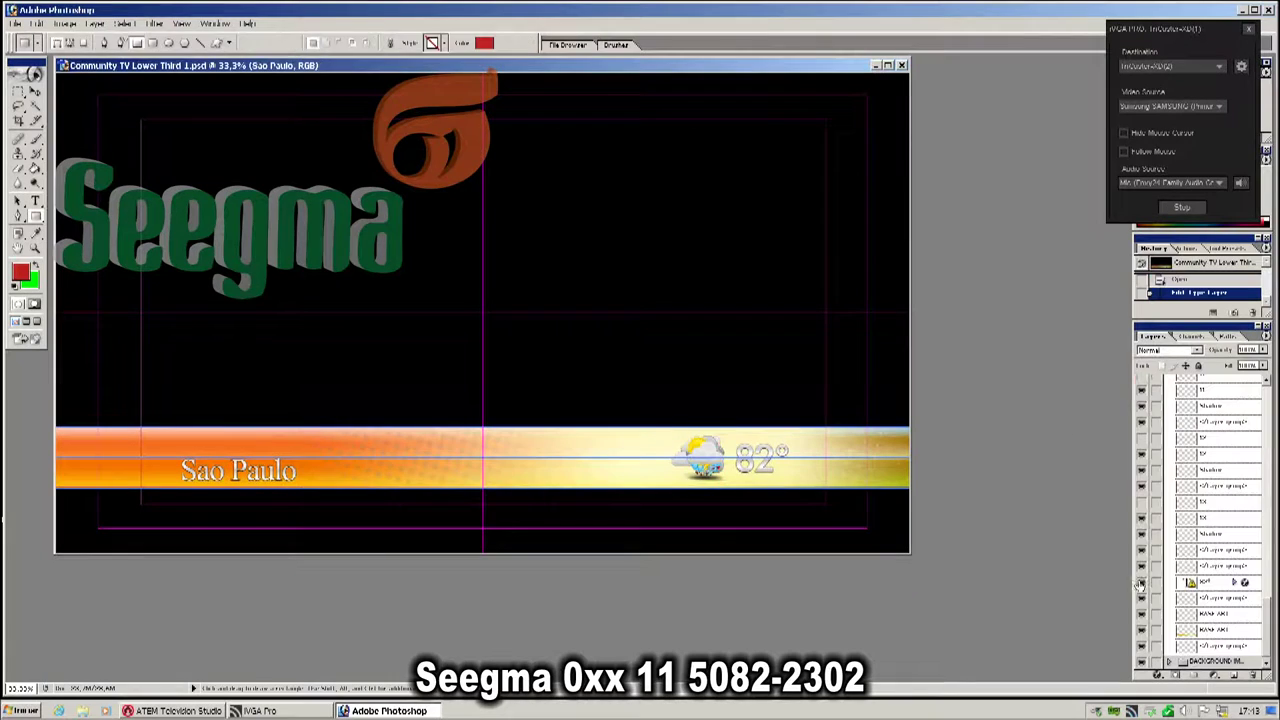
{"action": "double_click", "coordinate": [1188, 583]}
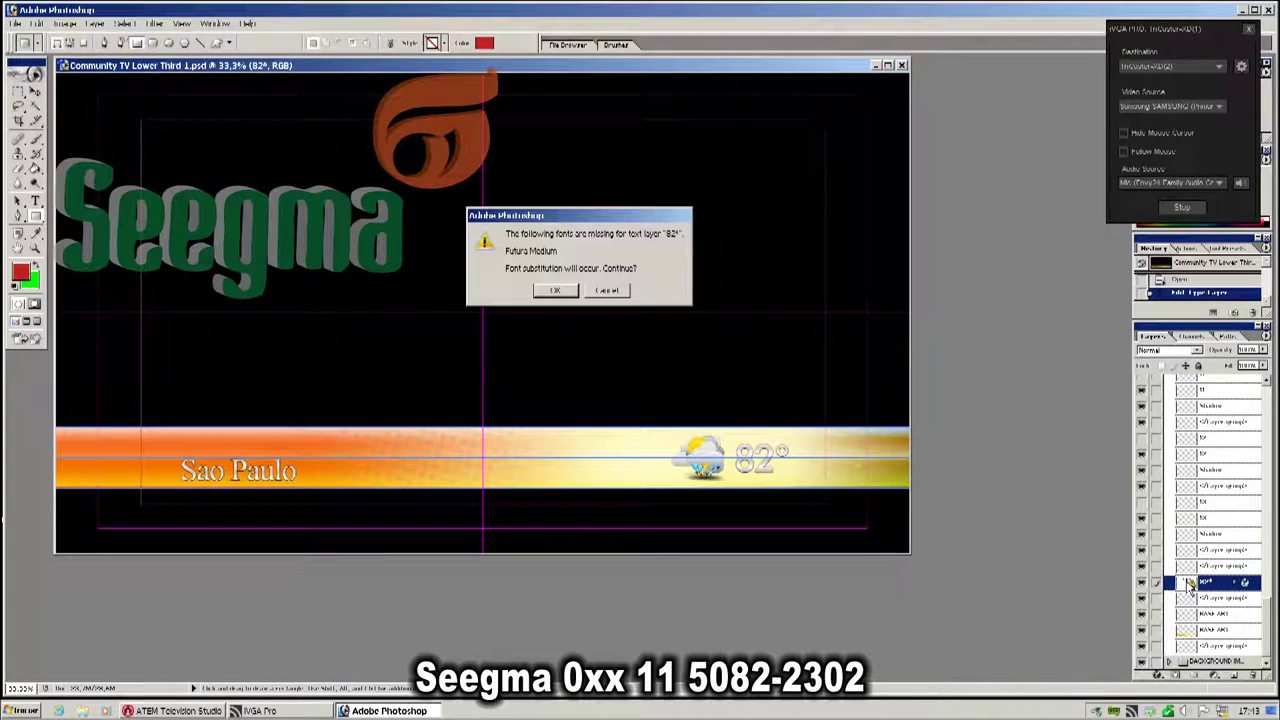
{"action": "left_click", "coordinate": [553, 291]}
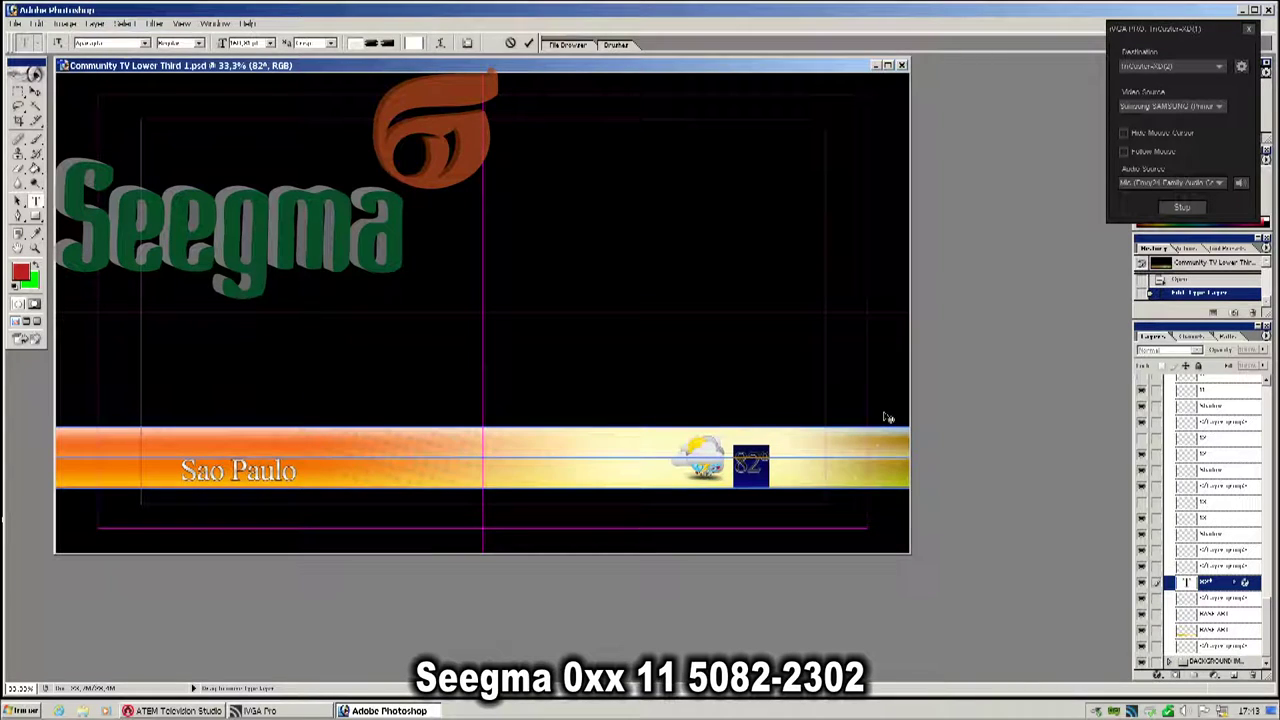
{"action": "type", "text": "2"}
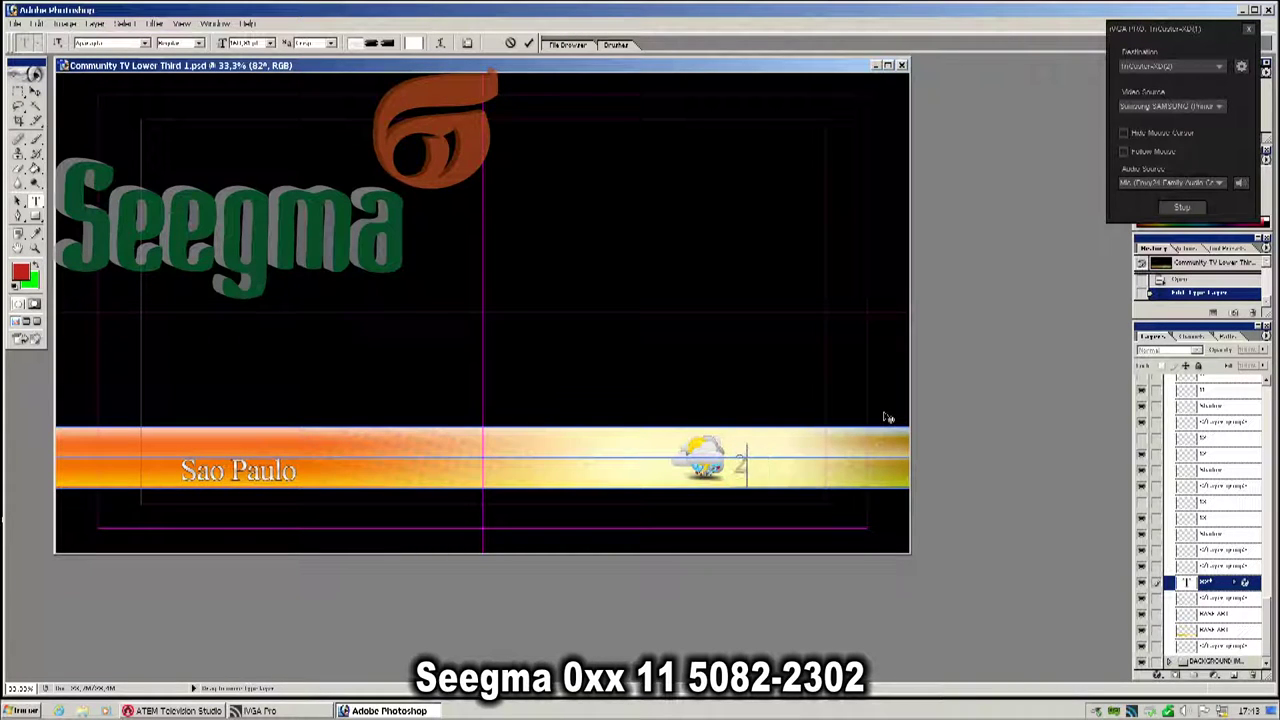
{"action": "type", "text": "3"}
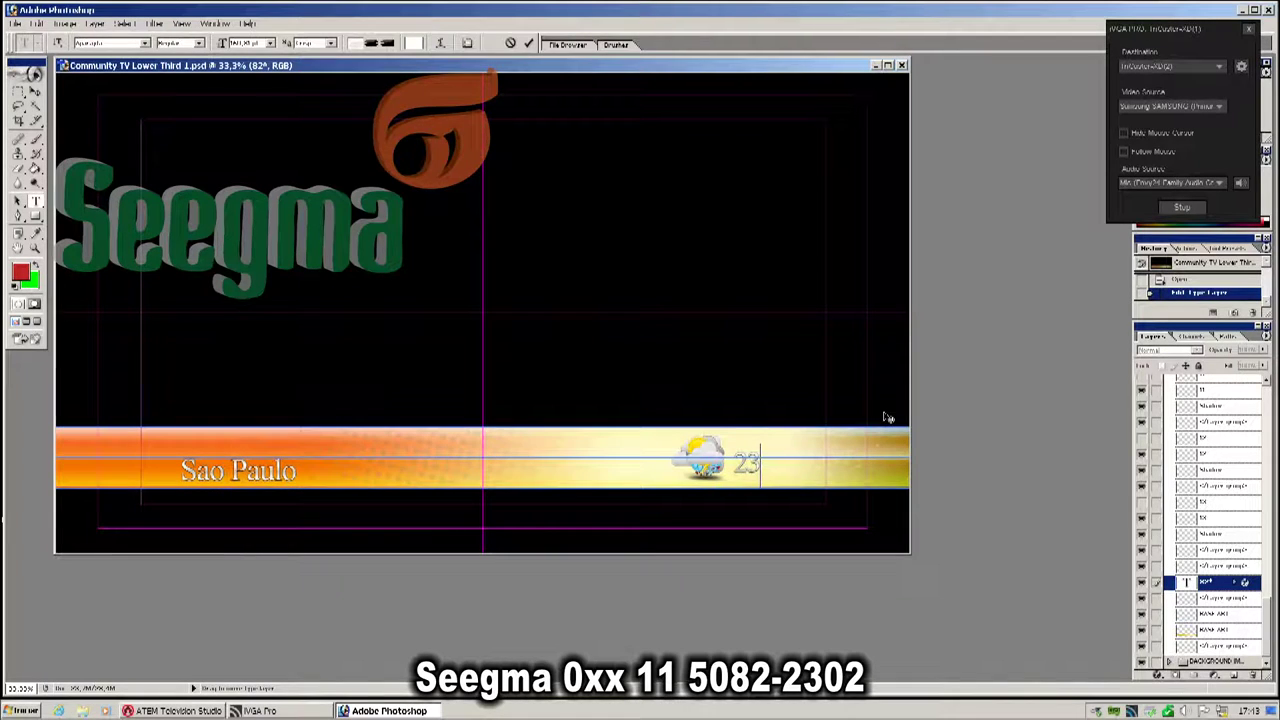
{"action": "left_click", "coordinate": [16, 24]}
{"action": "left_click", "coordinate": [16, 25]}
{"action": "left_click", "coordinate": [15, 25]}
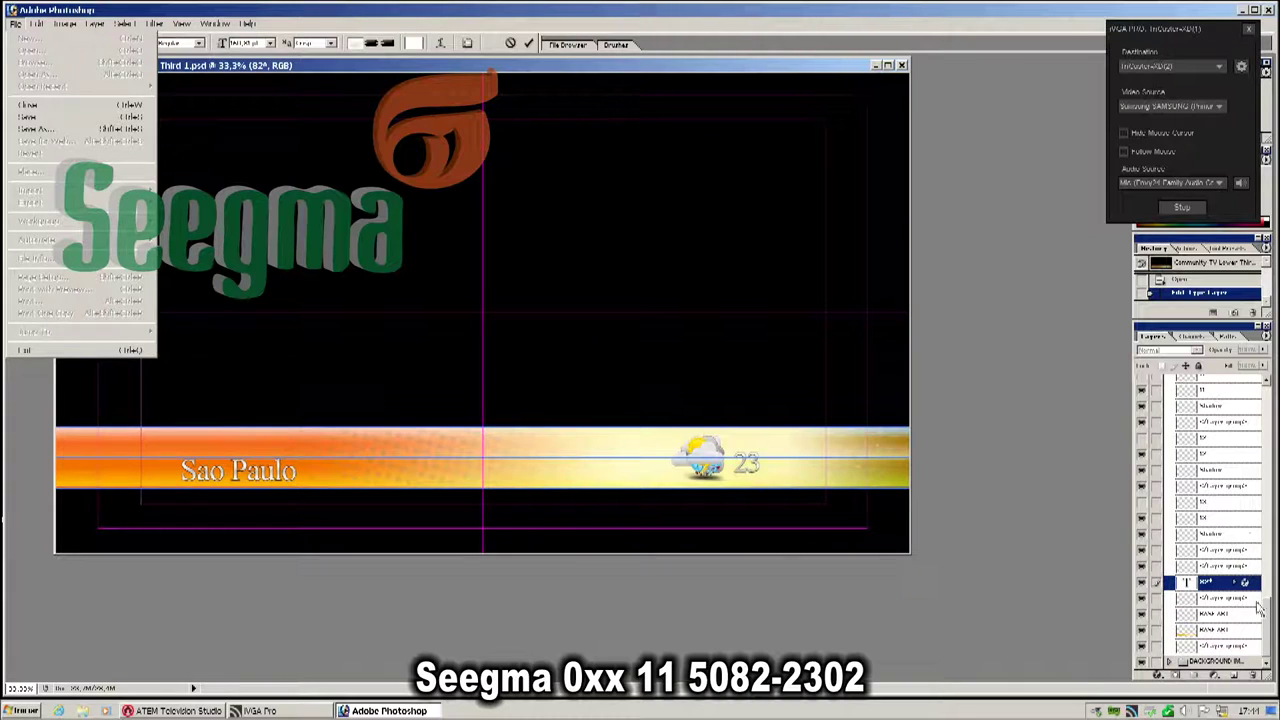
{"action": "left_click_drag", "start_coordinate": [1265, 612], "coordinate": [1265, 380]}
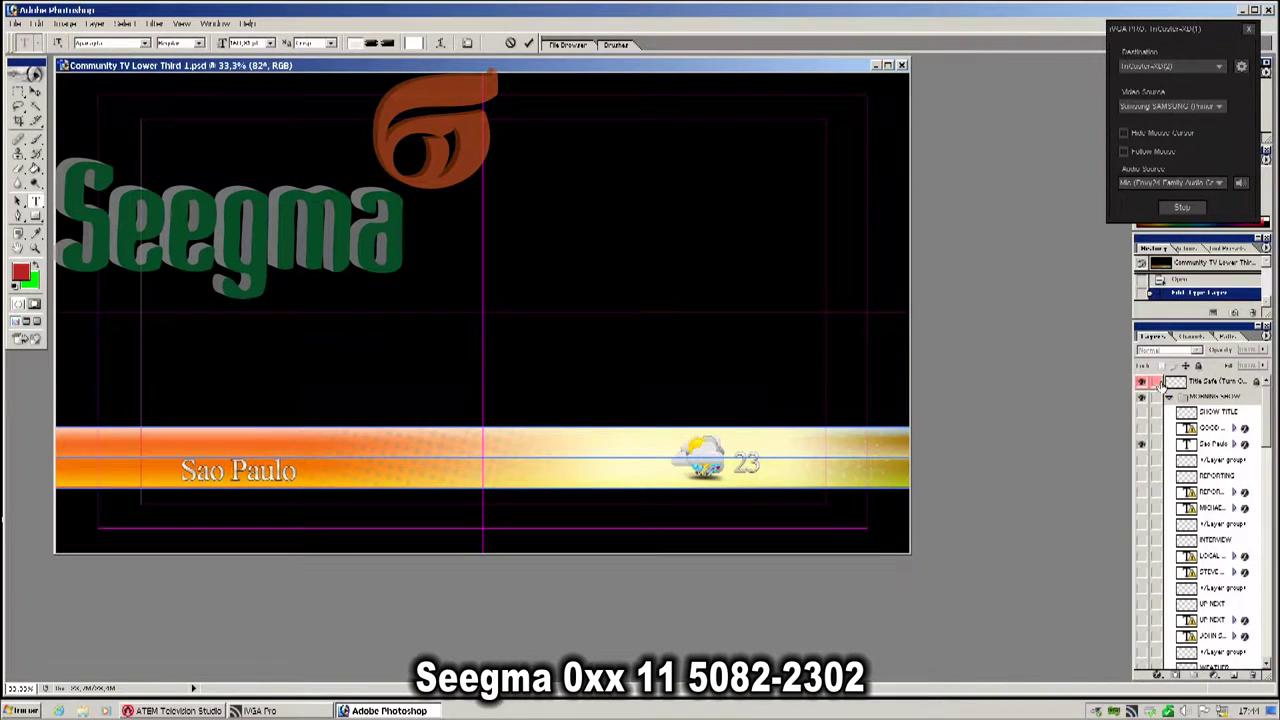
{"action": "left_click", "coordinate": [1160, 388]}
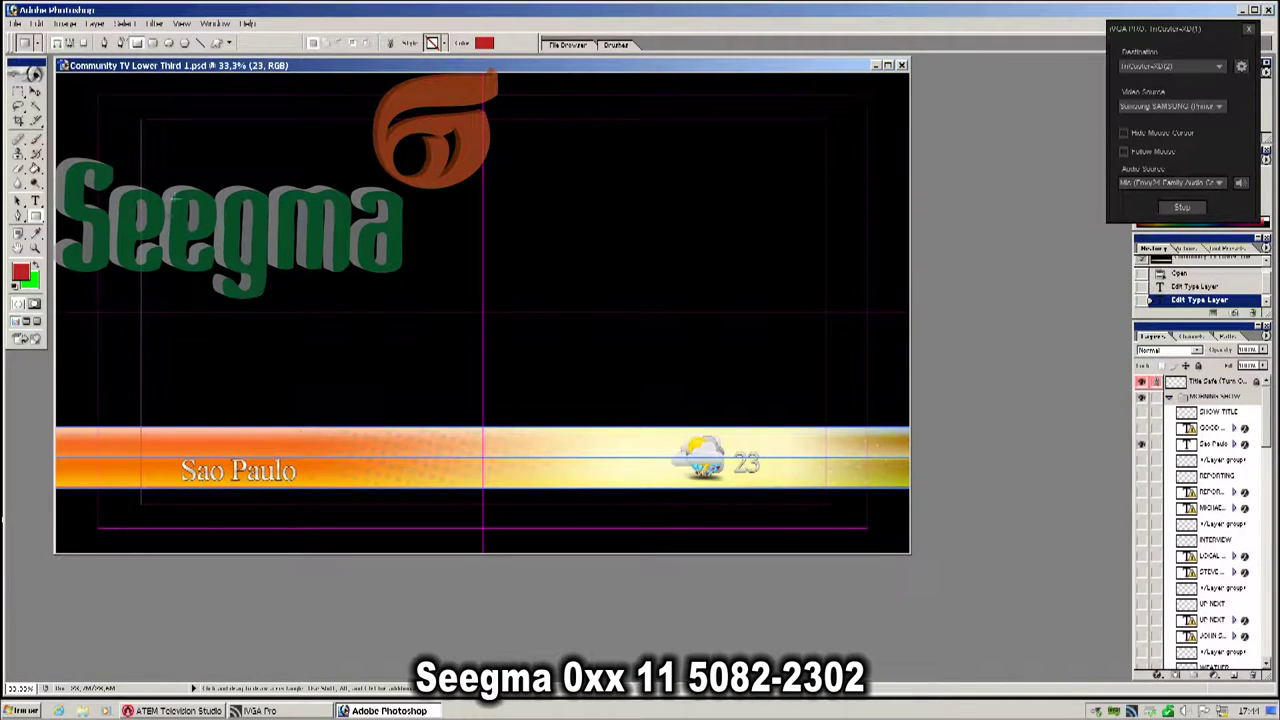
Step: Export the lower third to the ATEM Switcher Media Pool, using location 3 (BugB0004), and close the export dialog
{"action": "left_click", "coordinate": [15, 23]}
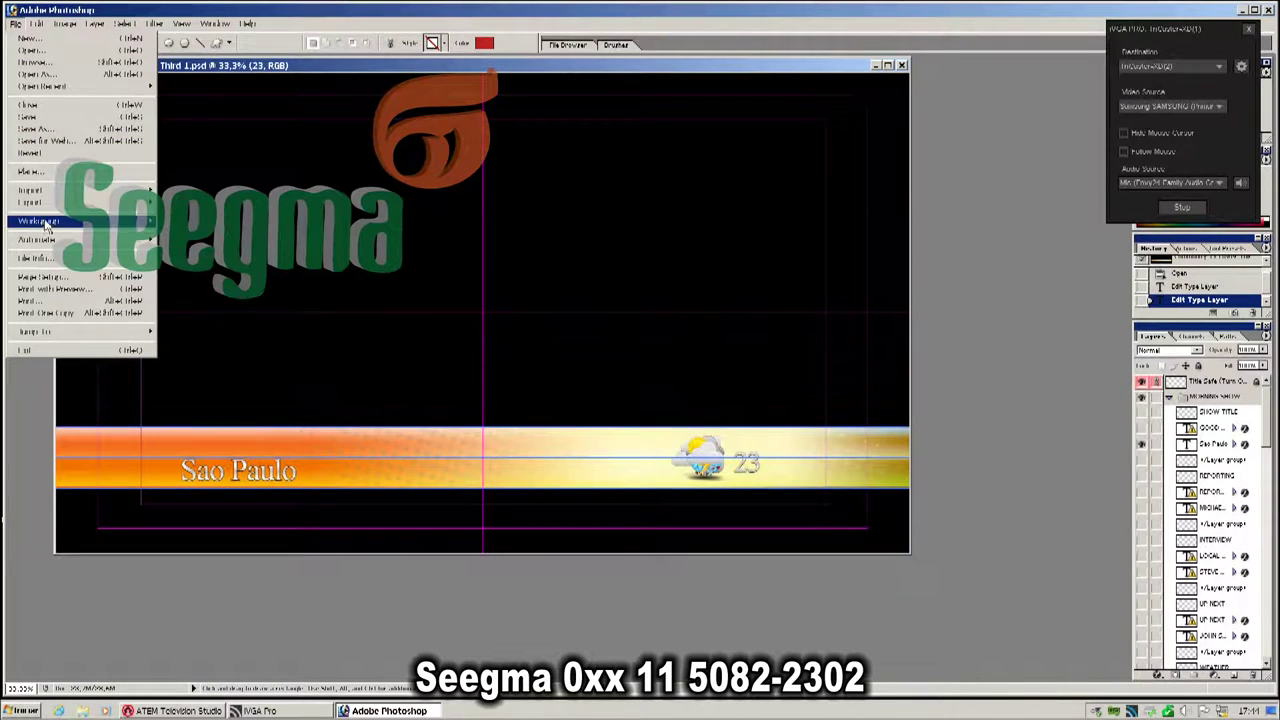
{"action": "mouse_move", "coordinate": [46, 218]}
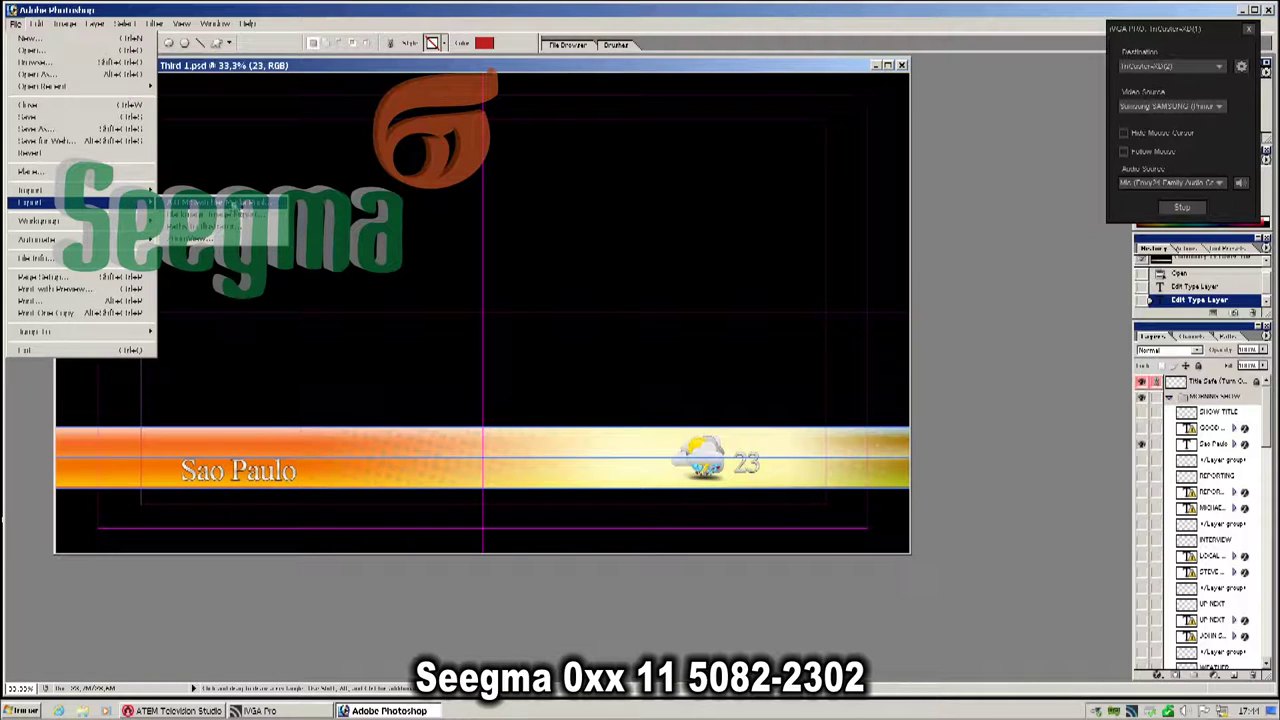
{"action": "left_click", "coordinate": [255, 205]}
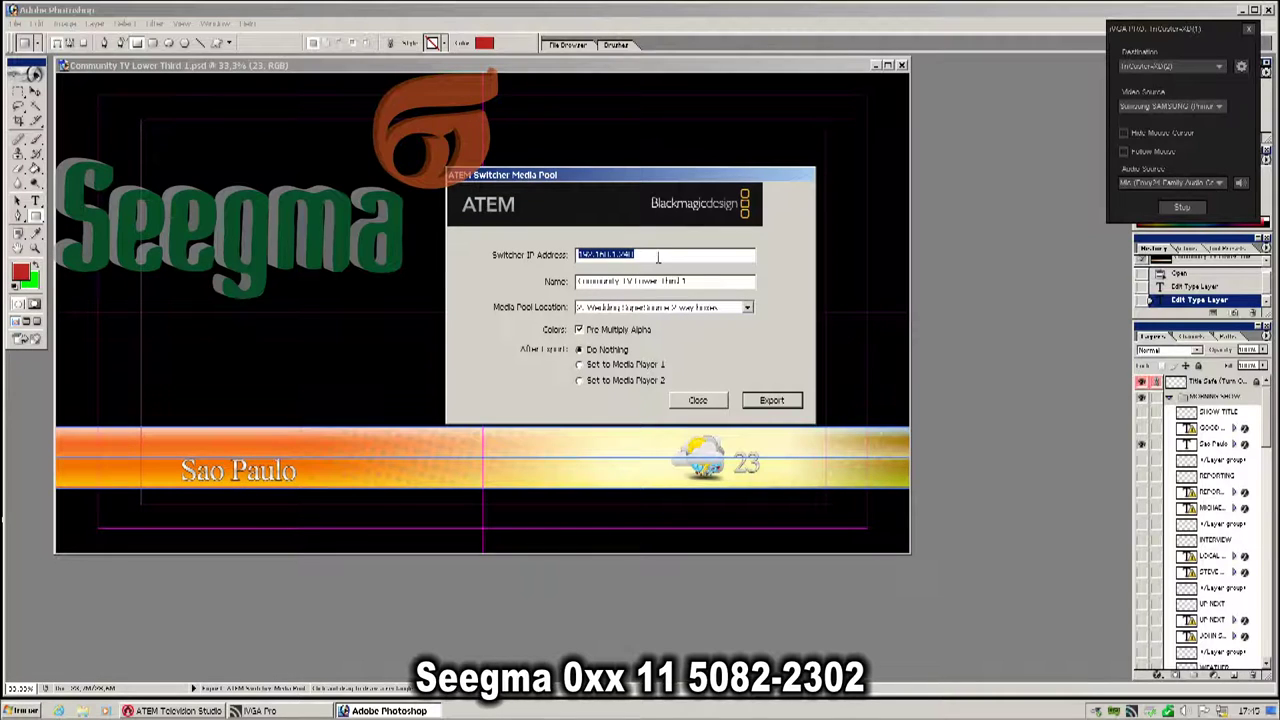
{"action": "left_click_drag", "start_coordinate": [709, 281], "coordinate": [579, 281]}
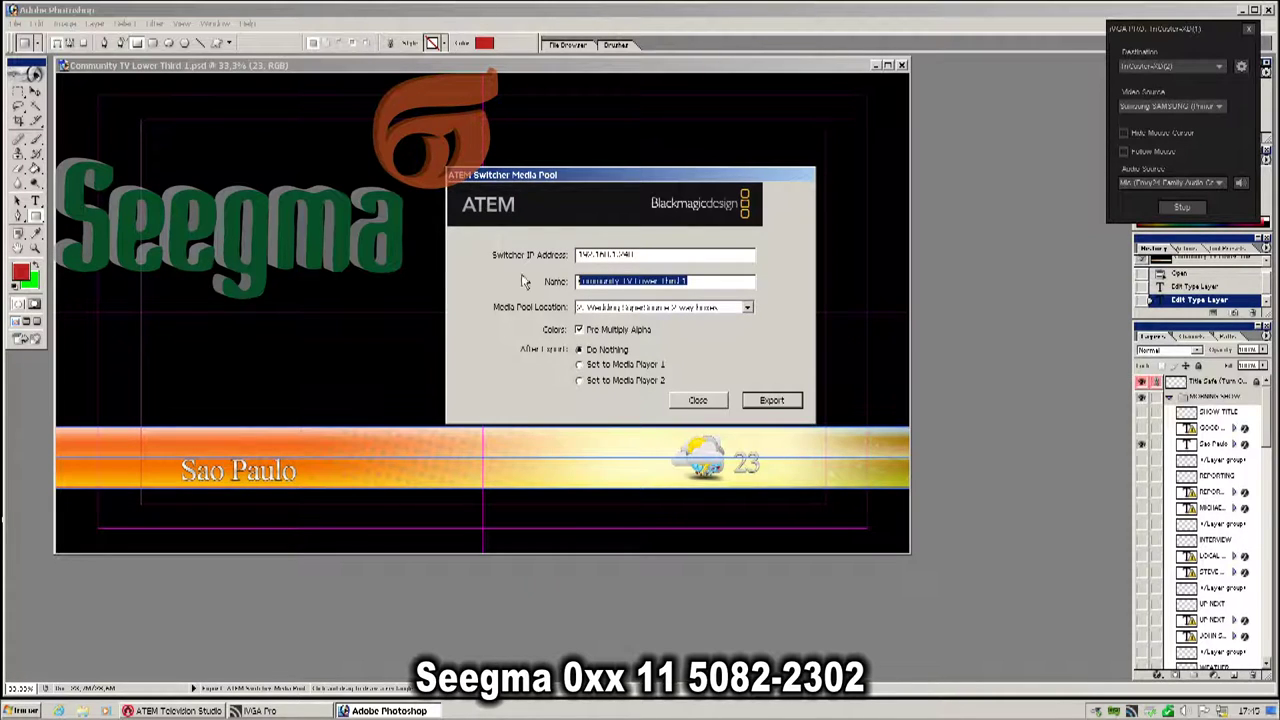
{"action": "left_click", "coordinate": [747, 309]}
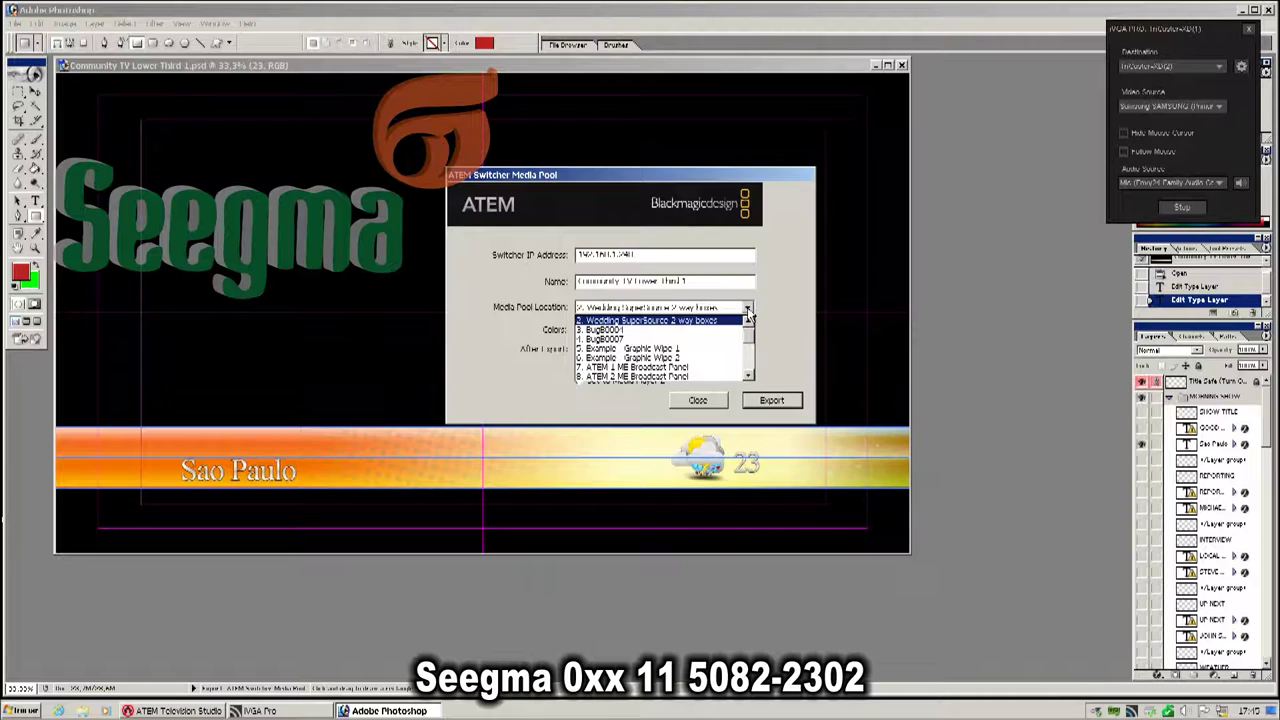
{"action": "scroll", "coordinate": [753, 333], "scroll_direction": "up", "scroll_amount": 1}
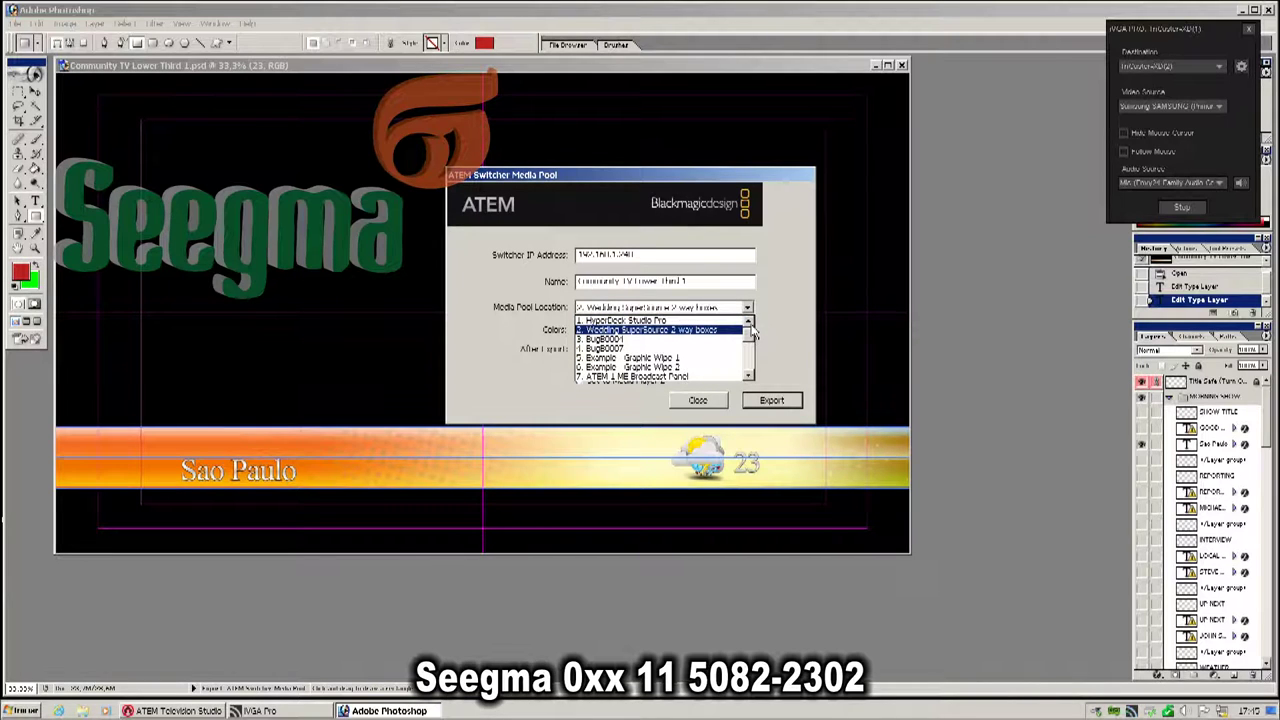
{"action": "left_click_drag", "start_coordinate": [753, 333], "coordinate": [753, 338]}
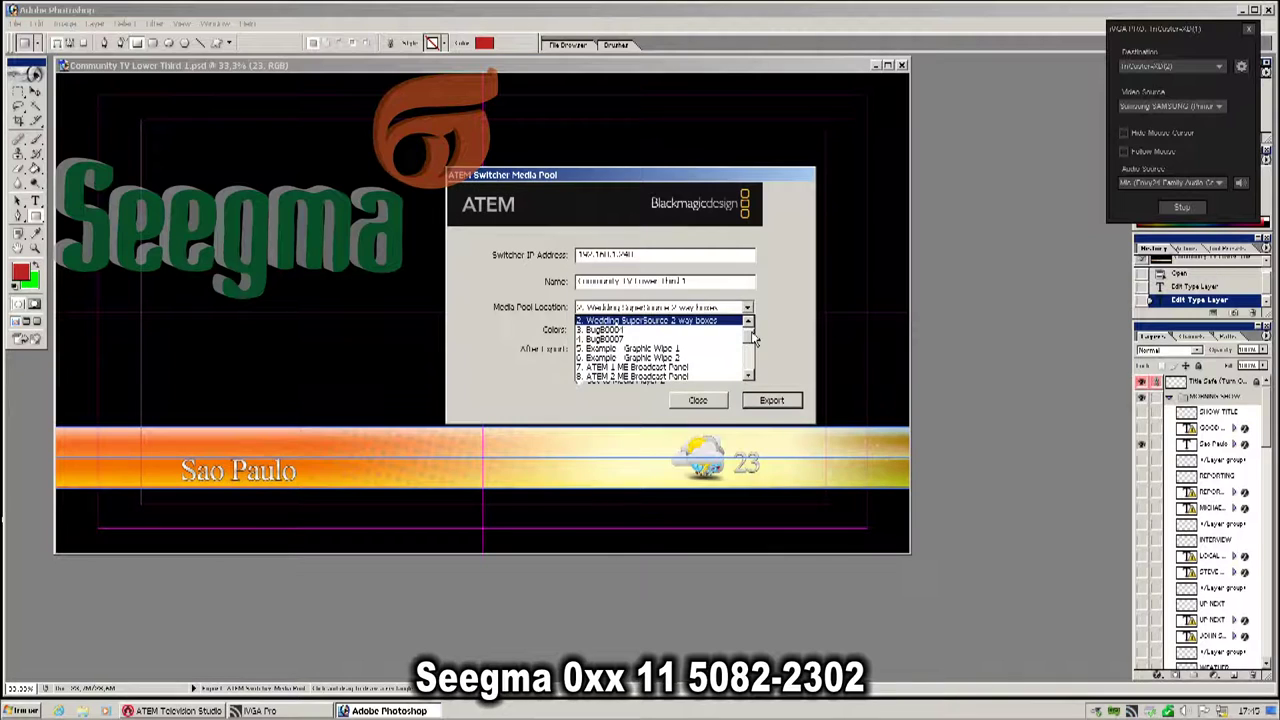
{"action": "mouse_move", "coordinate": [753, 340]}
{"action": "left_mouse_down"}
{"action": "mouse_move", "coordinate": [755, 372]}
{"action": "mouse_move", "coordinate": [749, 338]}
{"action": "left_mouse_up"}
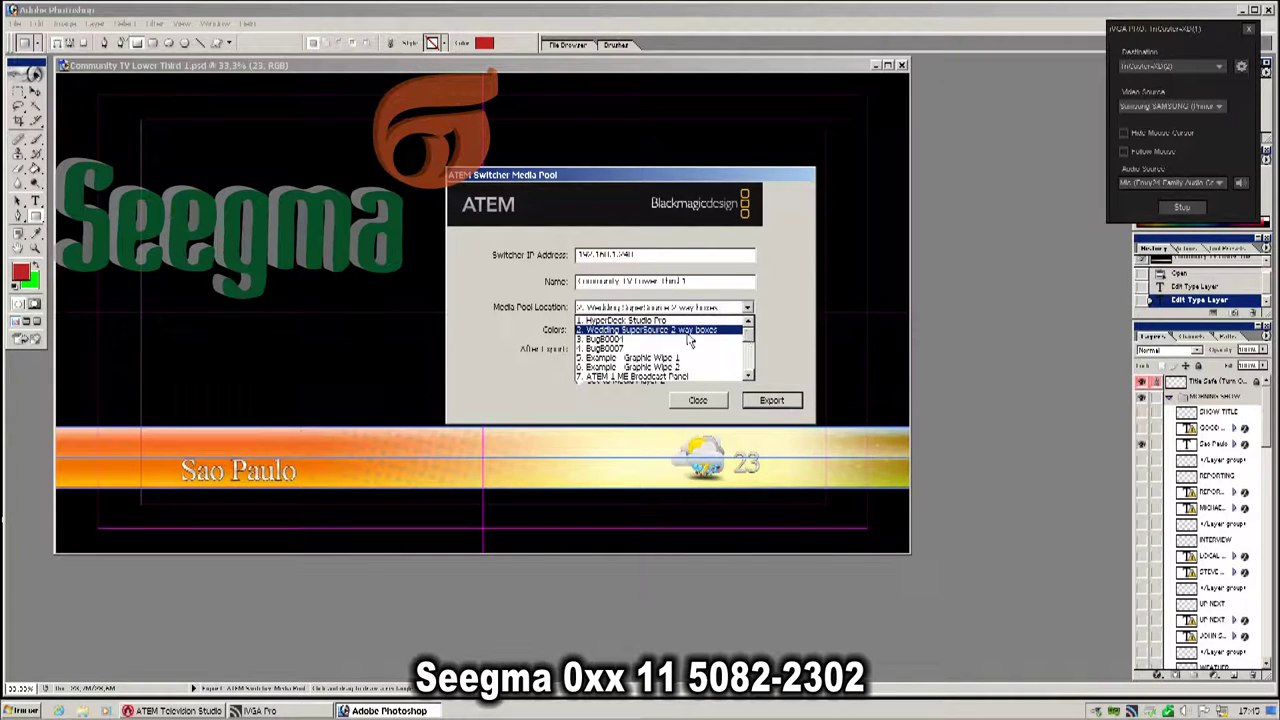
{"action": "left_click", "coordinate": [612, 339]}
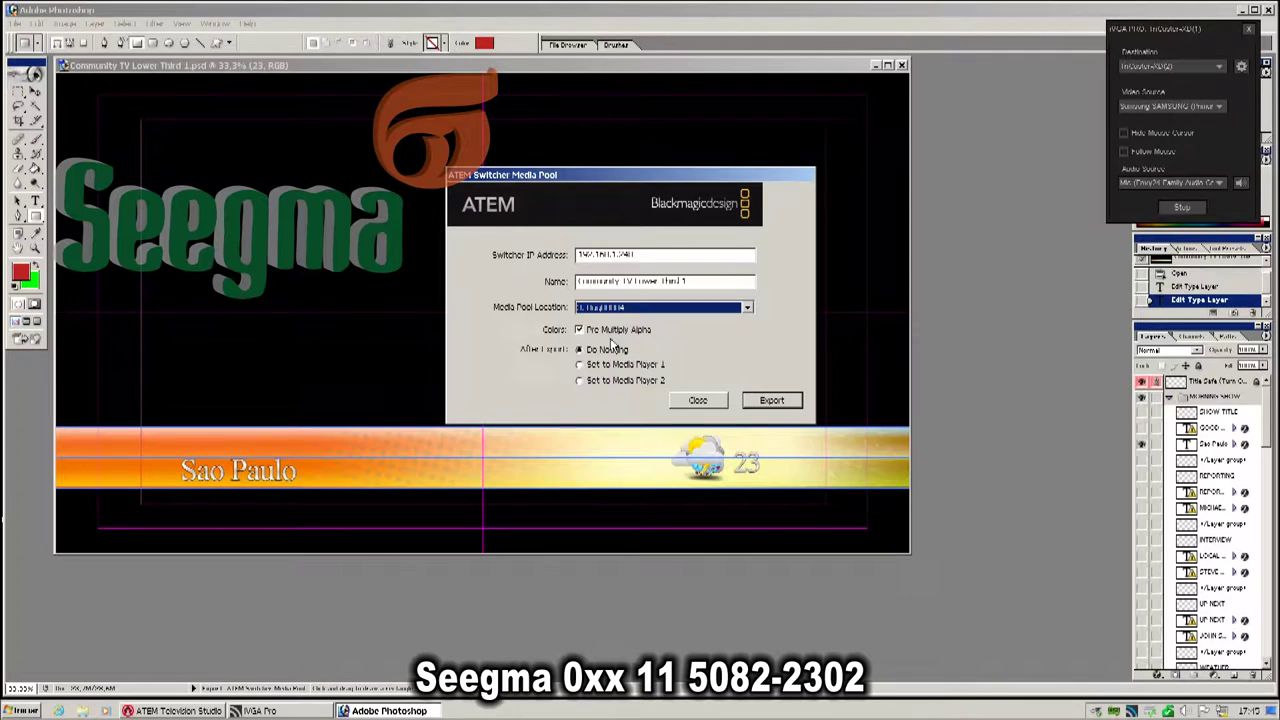
{"action": "left_click", "coordinate": [770, 404]}
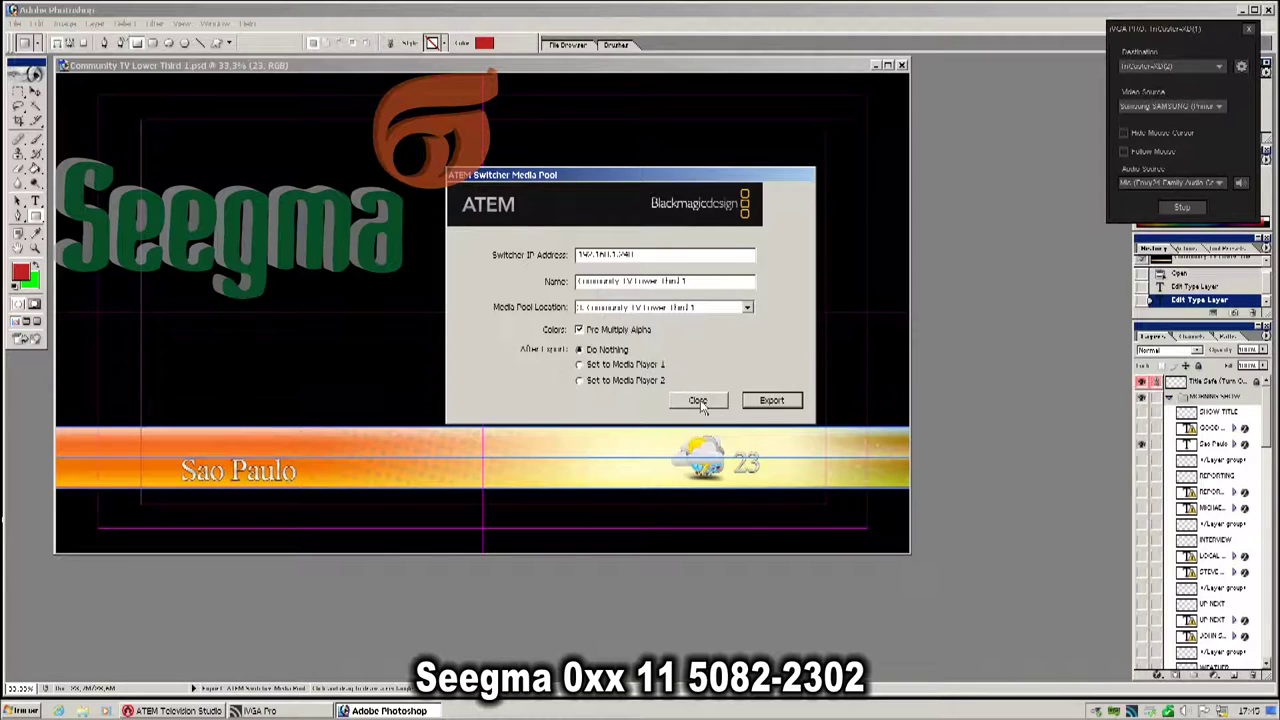
{"action": "left_click", "coordinate": [700, 401]}
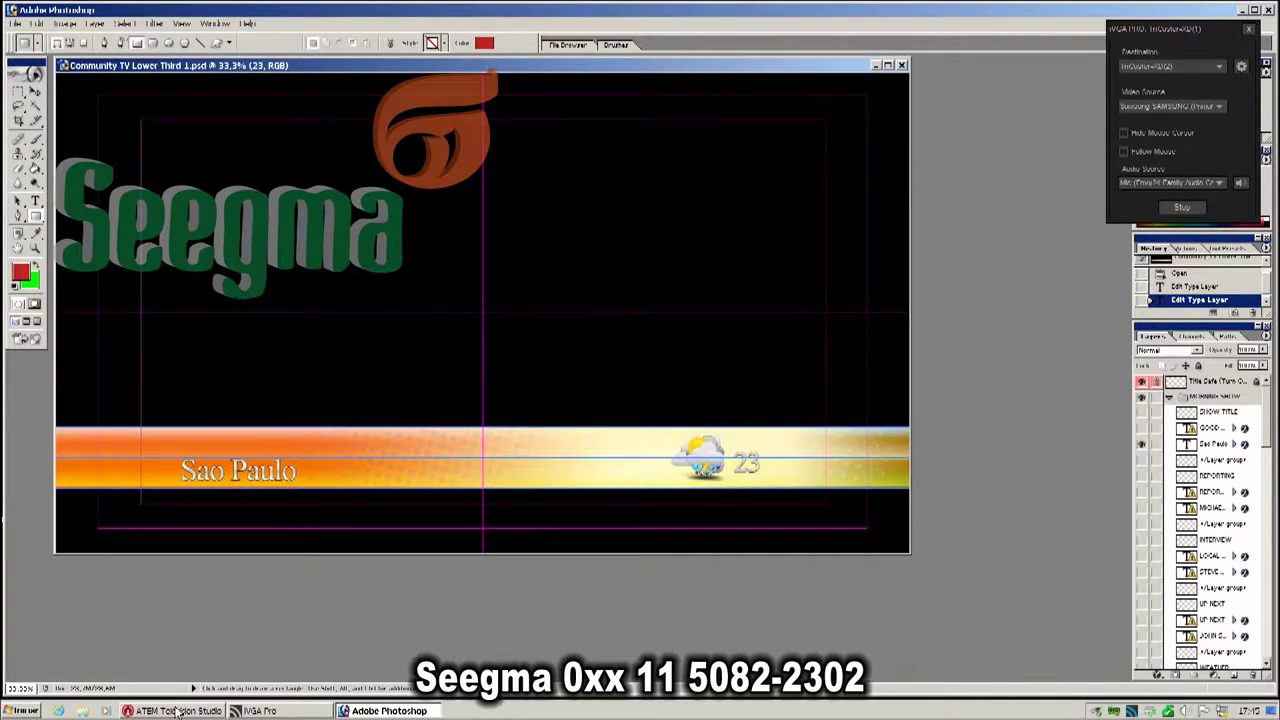
Step: Switch to ATEM Software Control, minimize Photoshop and load the Community TV Lower Third still into Media Player 1
{"action": "left_click", "coordinate": [185, 709]}
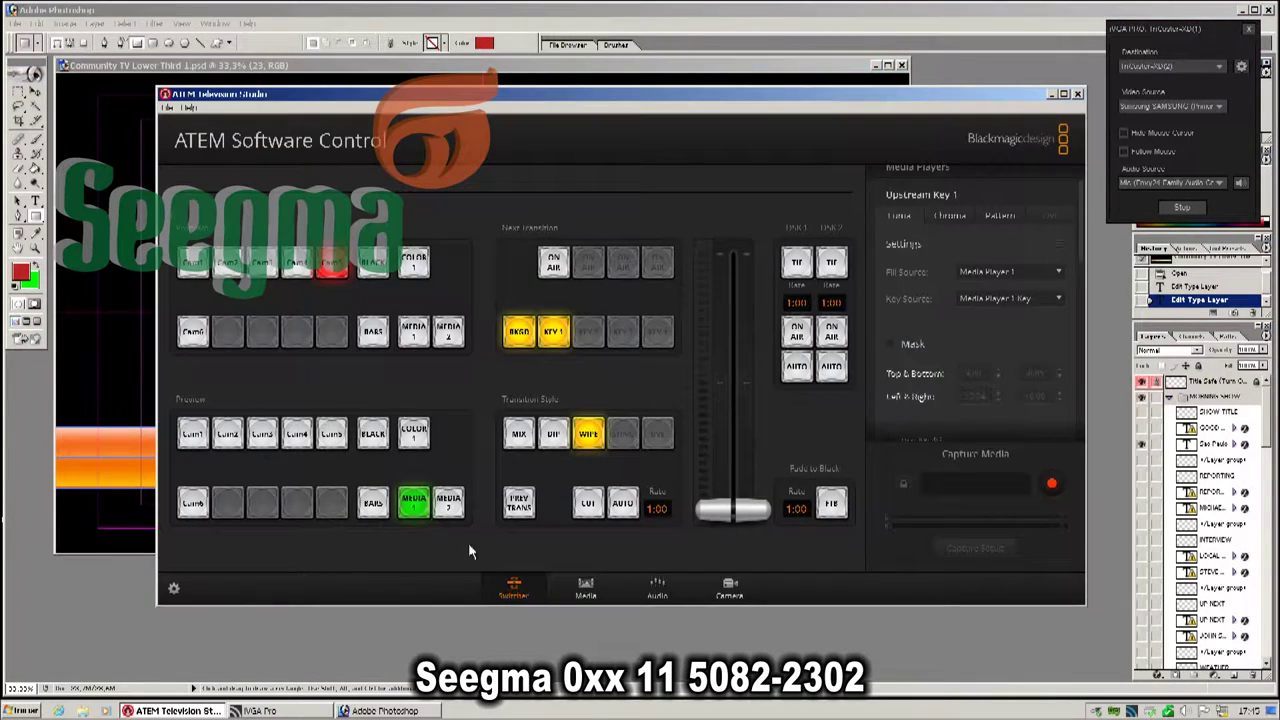
{"action": "left_click", "coordinate": [1243, 11]}
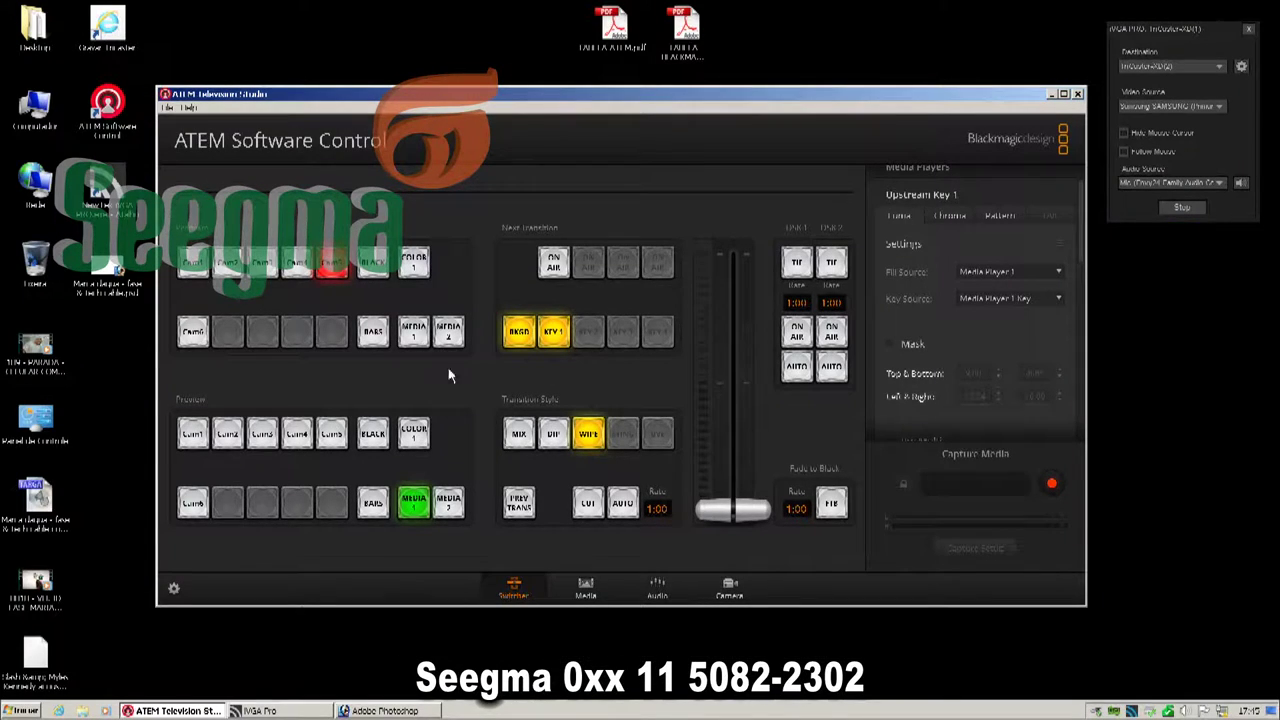
{"action": "left_click", "coordinate": [586, 590]}
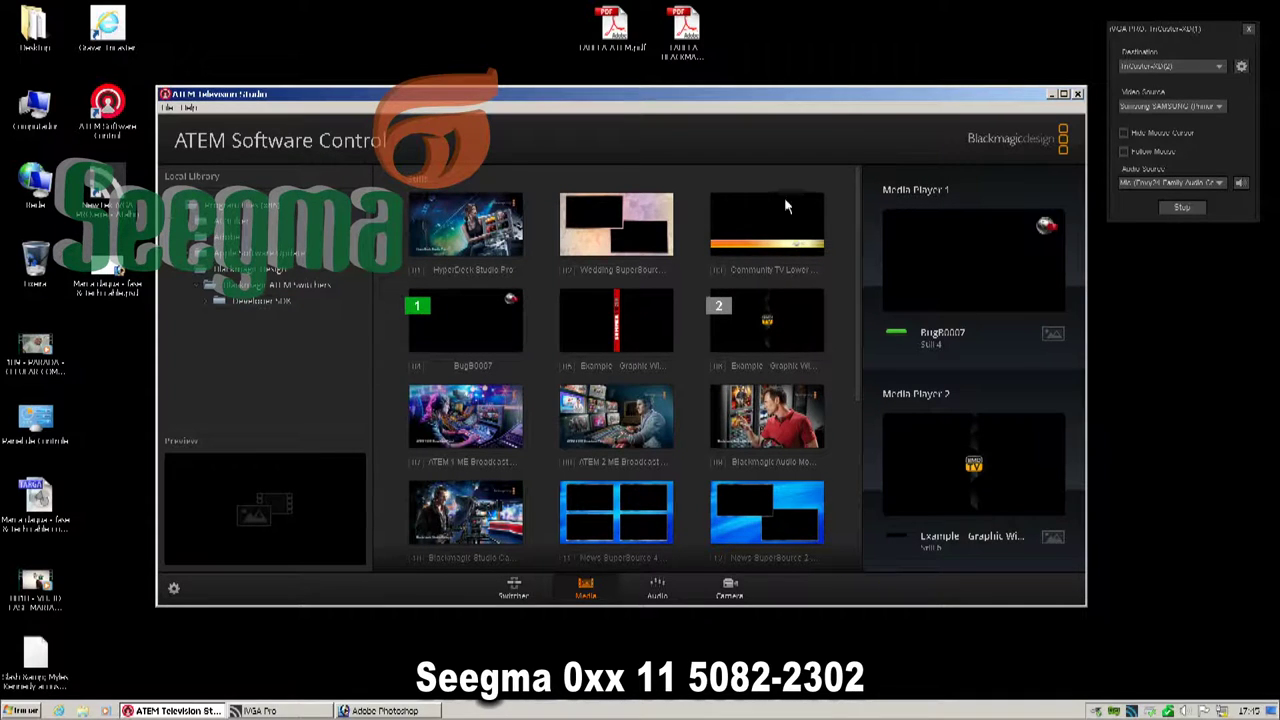
{"action": "left_click_drag", "start_coordinate": [741, 212], "coordinate": [960, 258]}
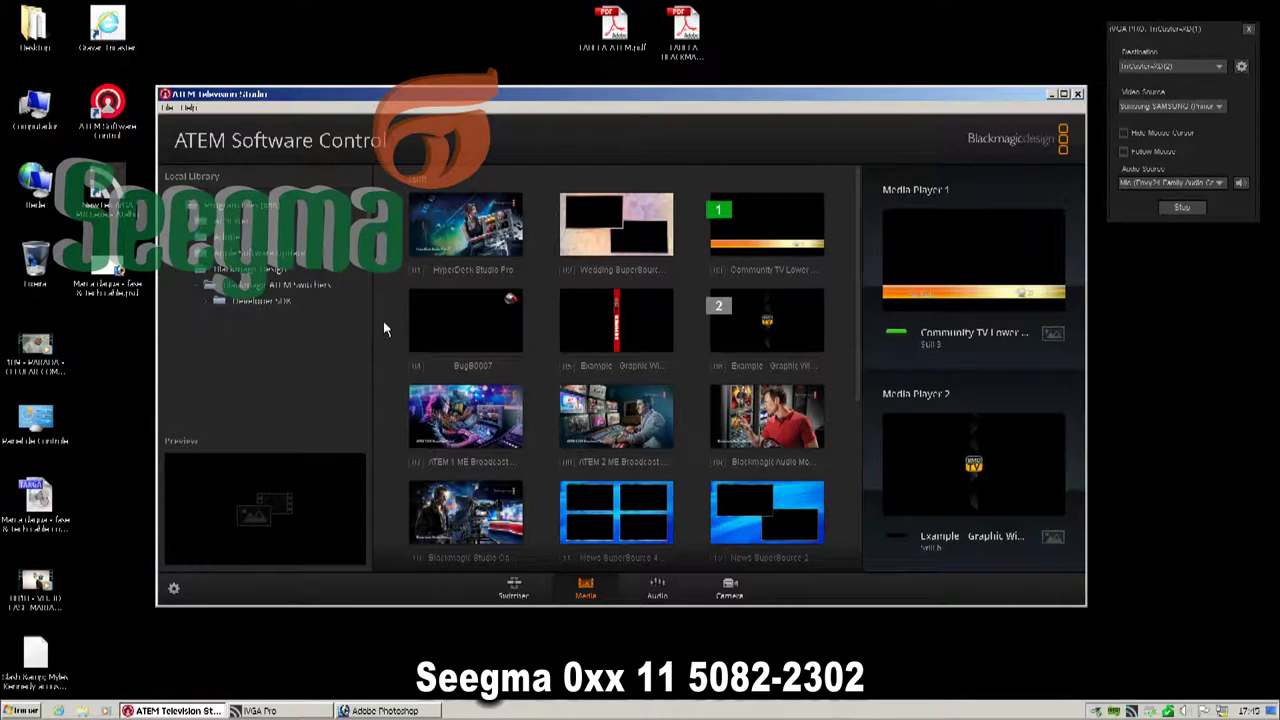
Step: Put Downstream Key 1 on air and off again, and run the wipe transition to Media 1 with Upstream Key 1
{"action": "left_click", "coordinate": [514, 588]}
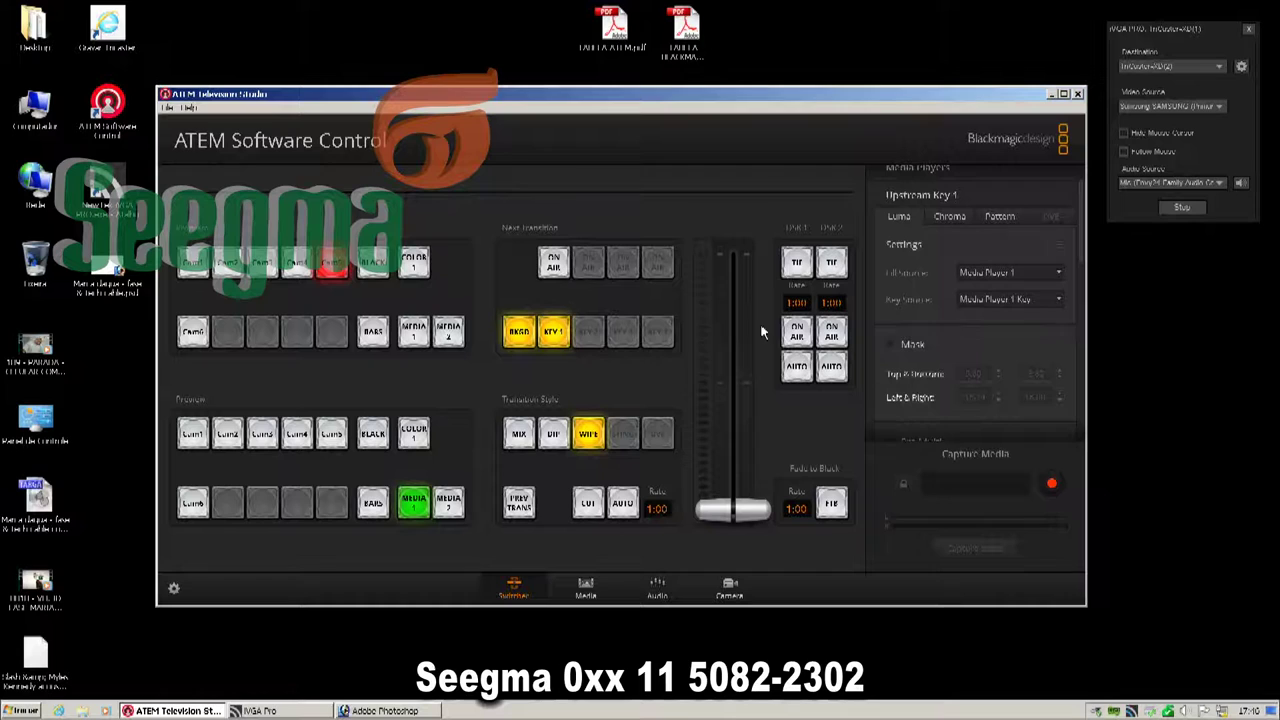
{"action": "left_click", "coordinate": [798, 334]}
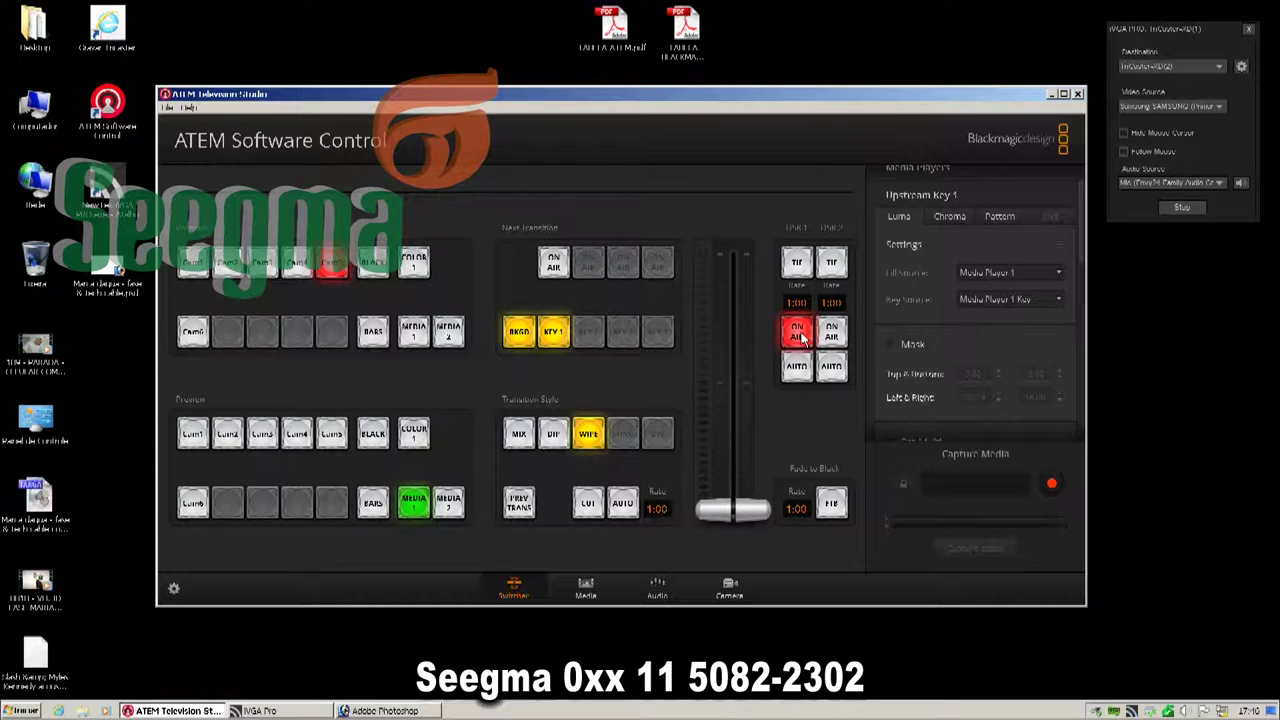
{"action": "left_click", "coordinate": [798, 334]}
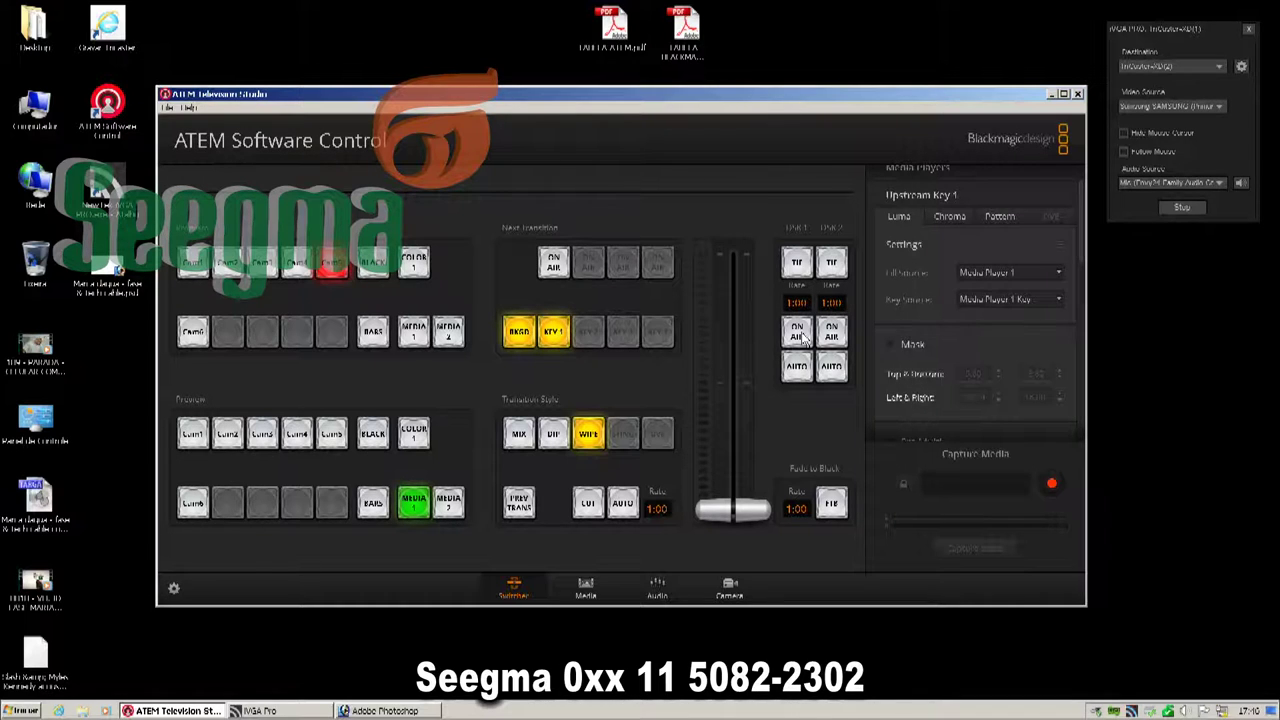
{"action": "key", "text": "Return"}
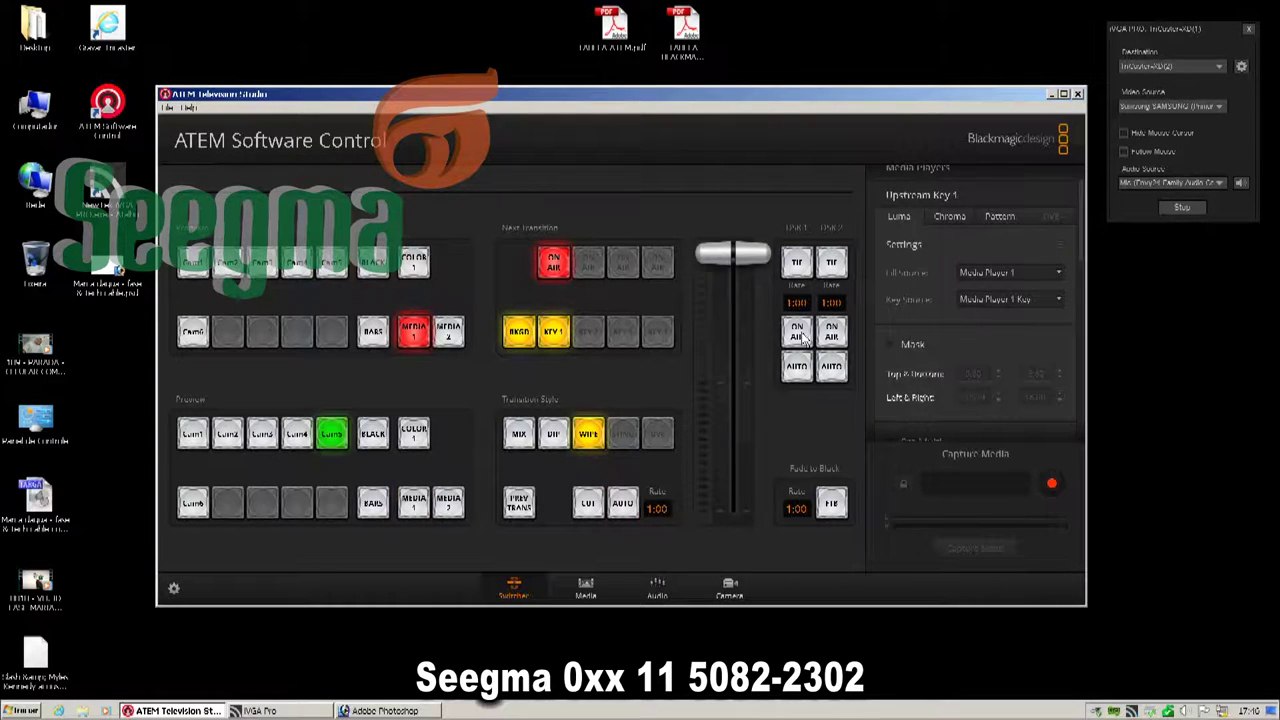